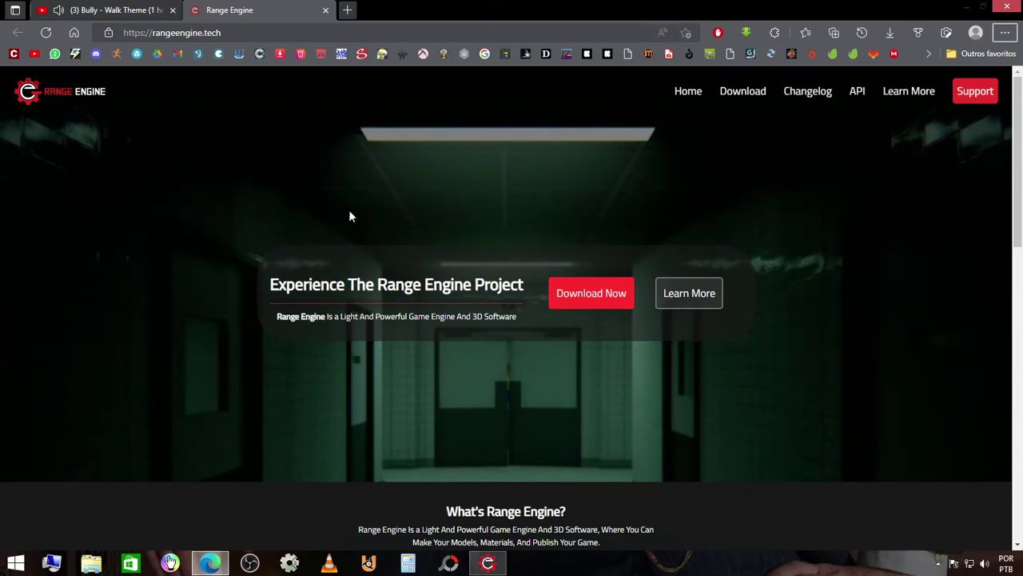
- Translate the rangeengine.tech homepage into Portuguese from the page's context menu
right_click(456, 161)
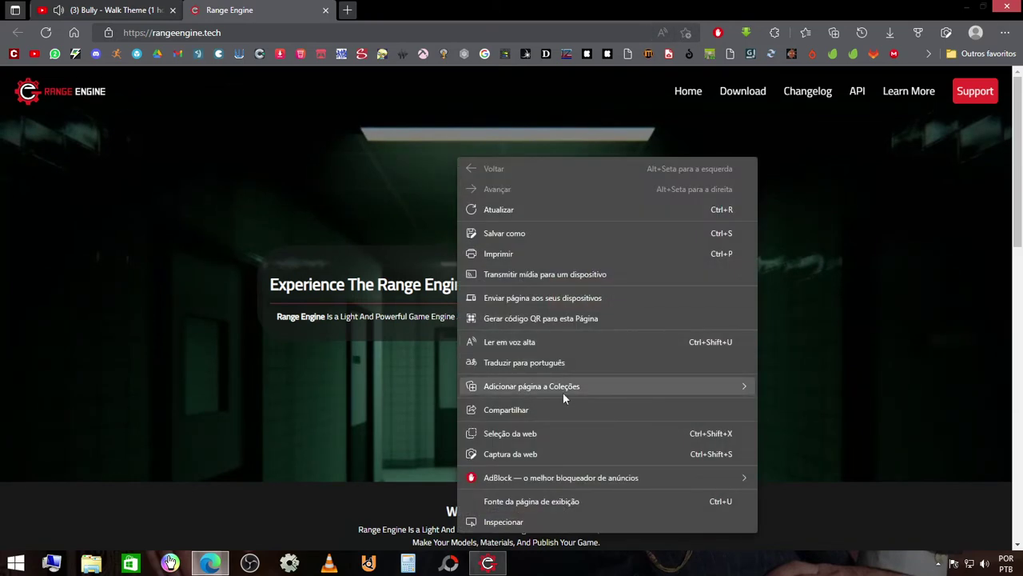
mouse_move(562, 390)
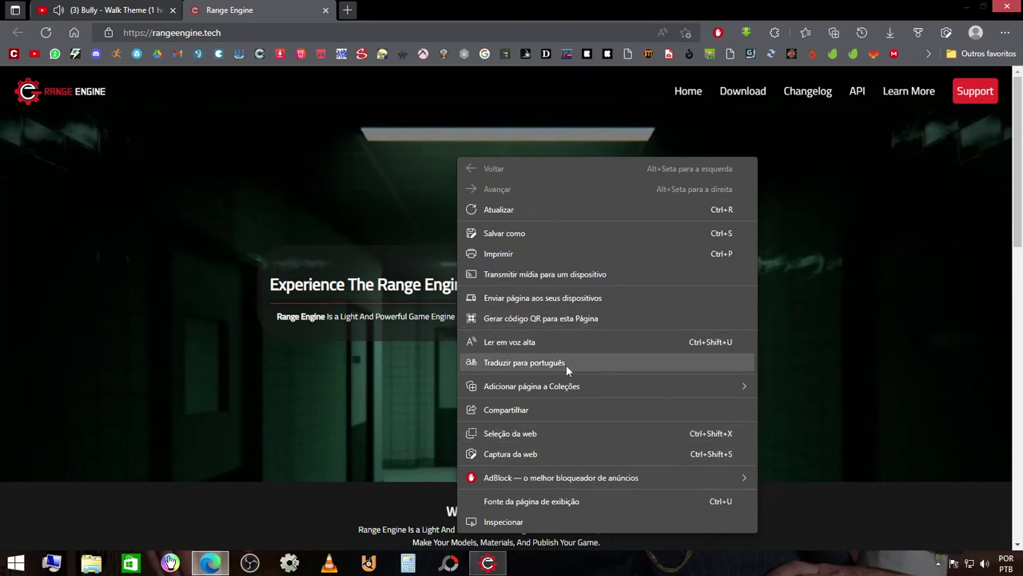
left_click(590, 370)
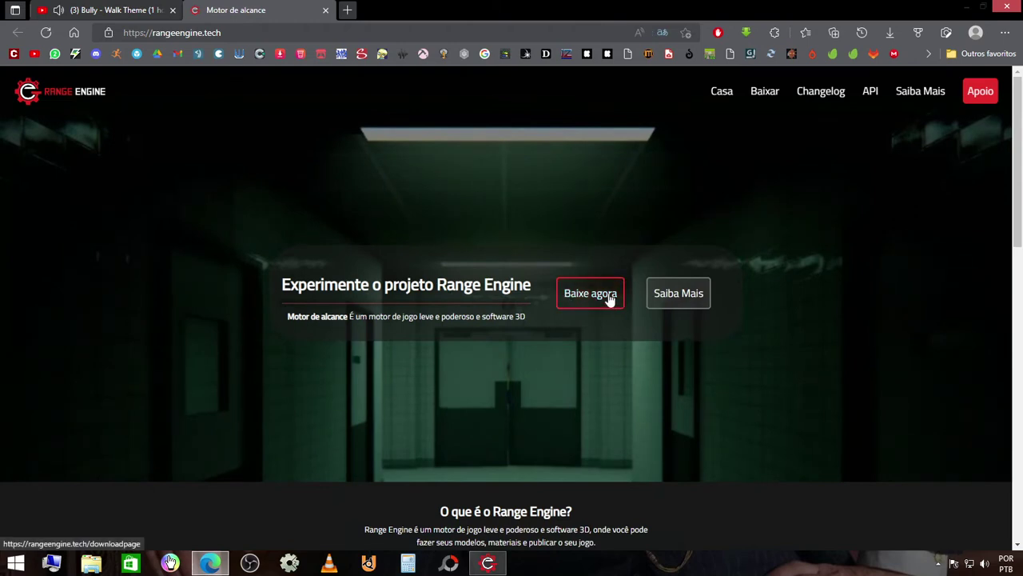
left_click(566, 299)
left_click(592, 299)
left_click(587, 302)
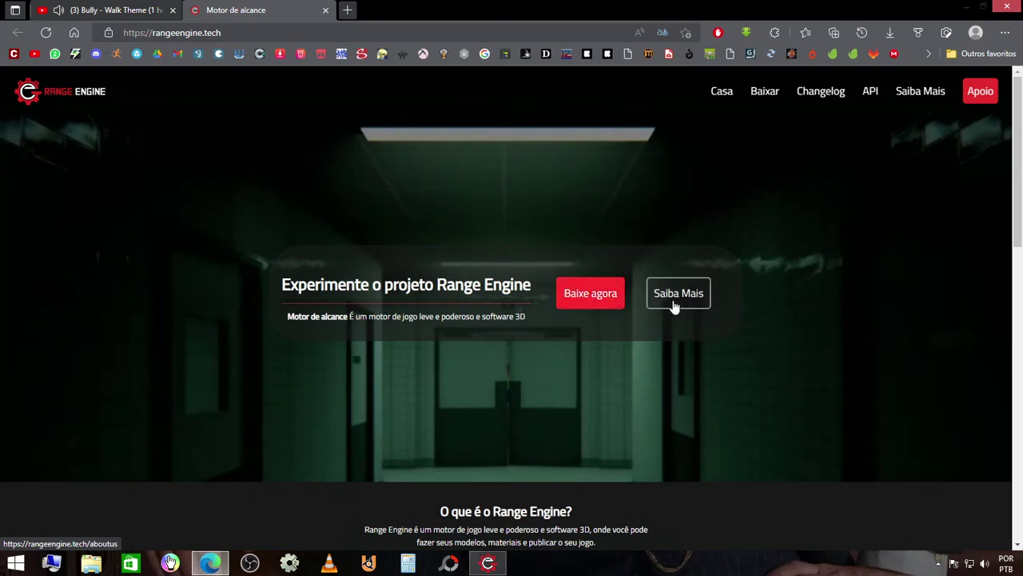
left_click_drag(437, 284, 530, 284)
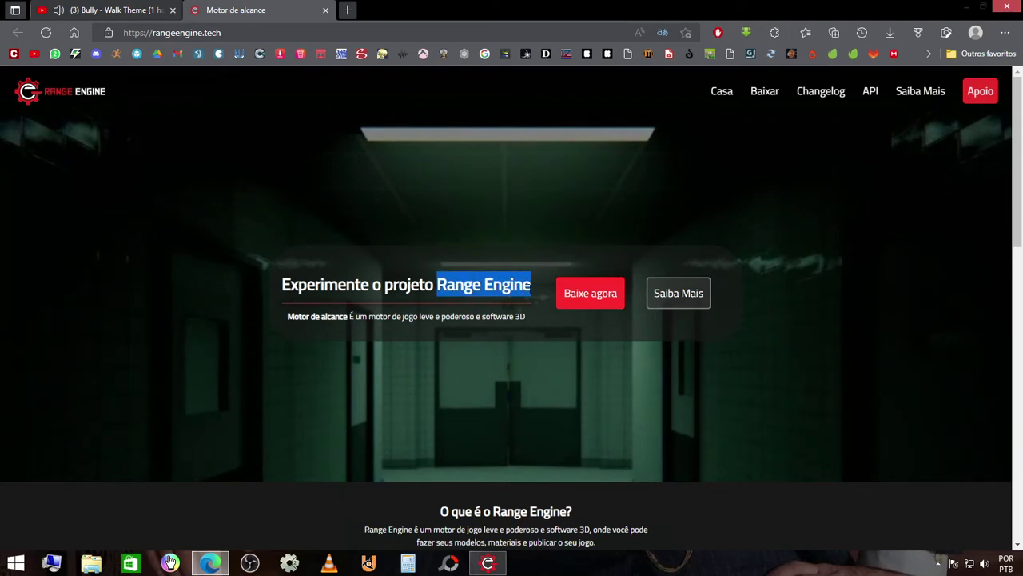
left_click_drag(281, 317, 346, 318)
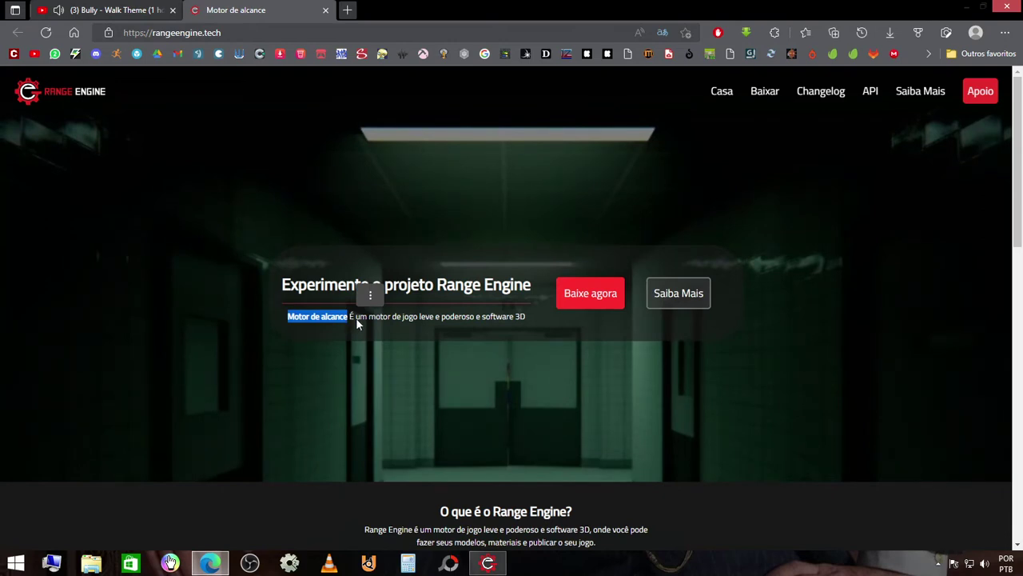
left_click(357, 322)
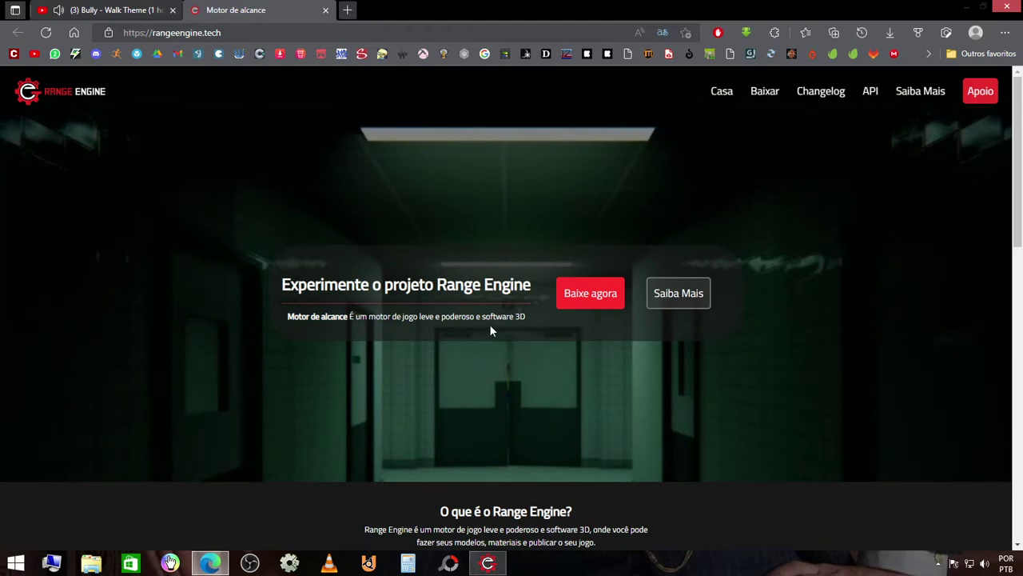
scroll(489, 323, "down", 1)
scroll(450, 398, "down", 3)
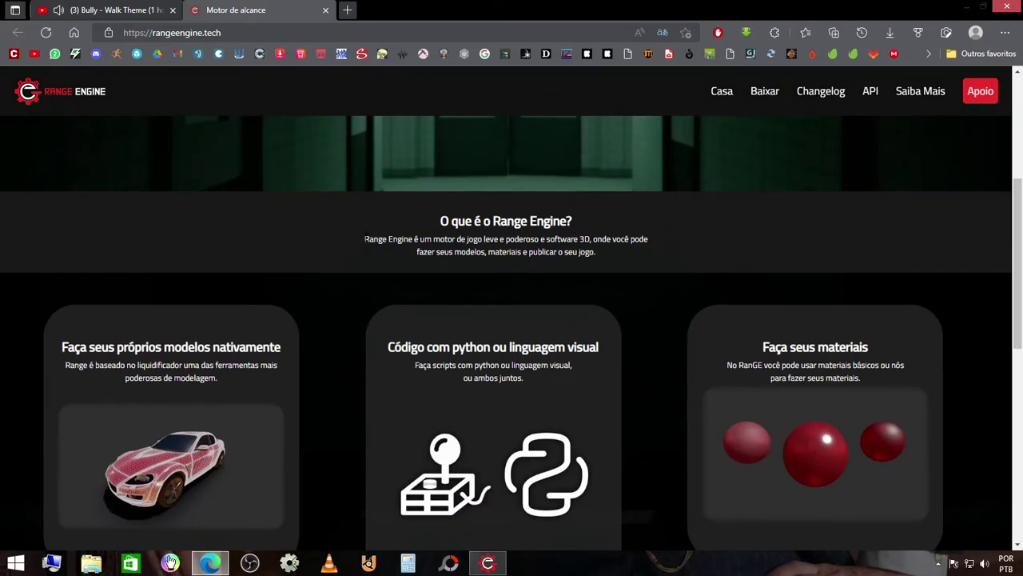
left_click_drag(365, 239, 413, 239)
left_click(384, 256)
scroll(586, 273, "down", 1)
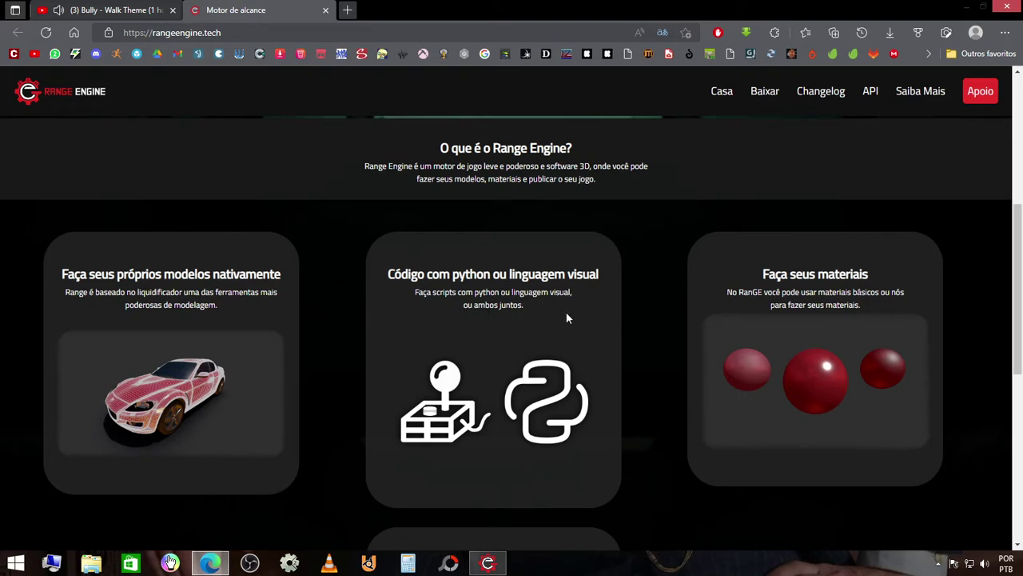
scroll(525, 310, "down", 1)
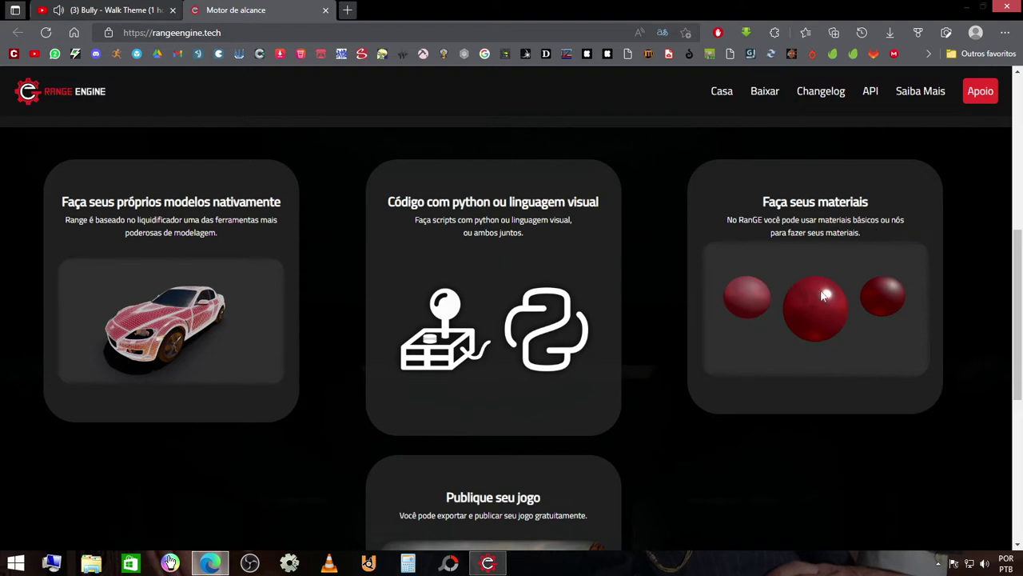
double_click(898, 220)
left_click(897, 234)
double_click(898, 219)
left_click(896, 232)
scroll(715, 350, "down", 2)
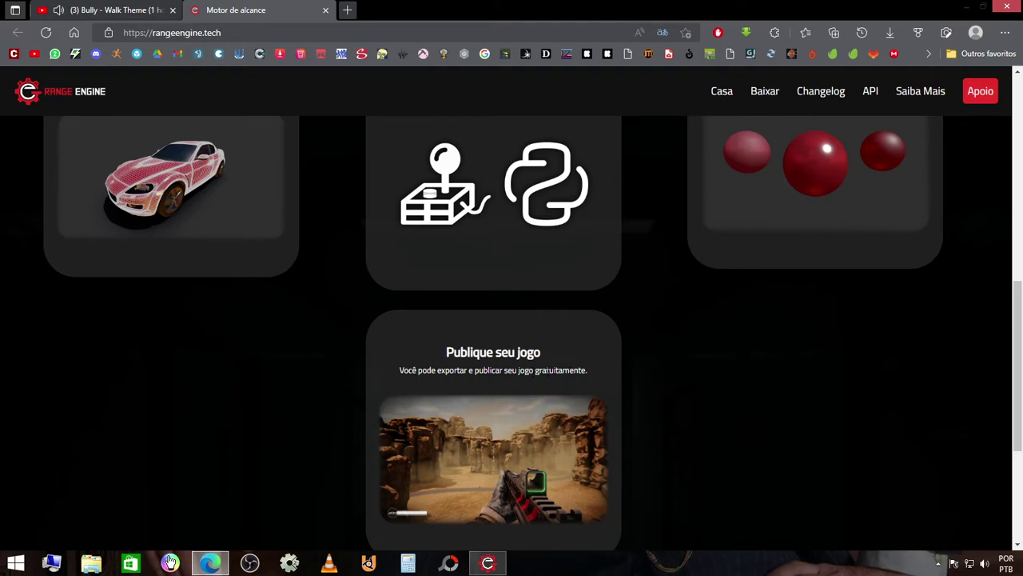
double_click(547, 372)
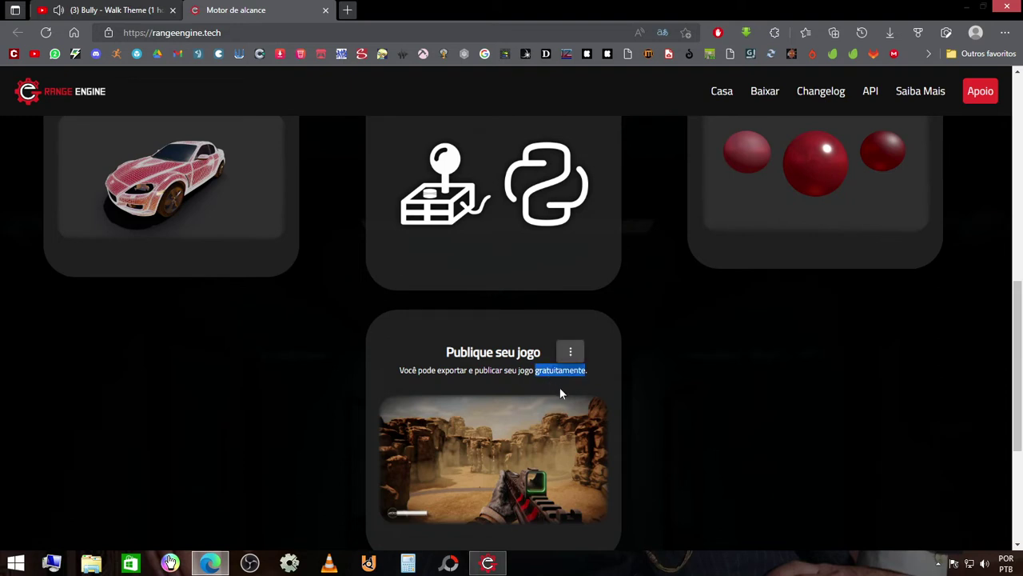
left_click(561, 391)
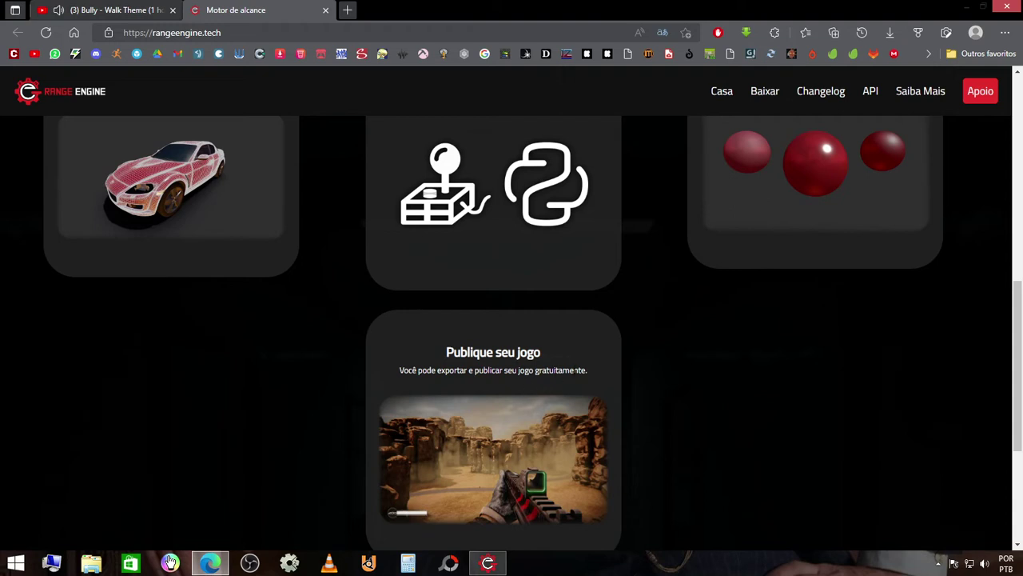
double_click(559, 371)
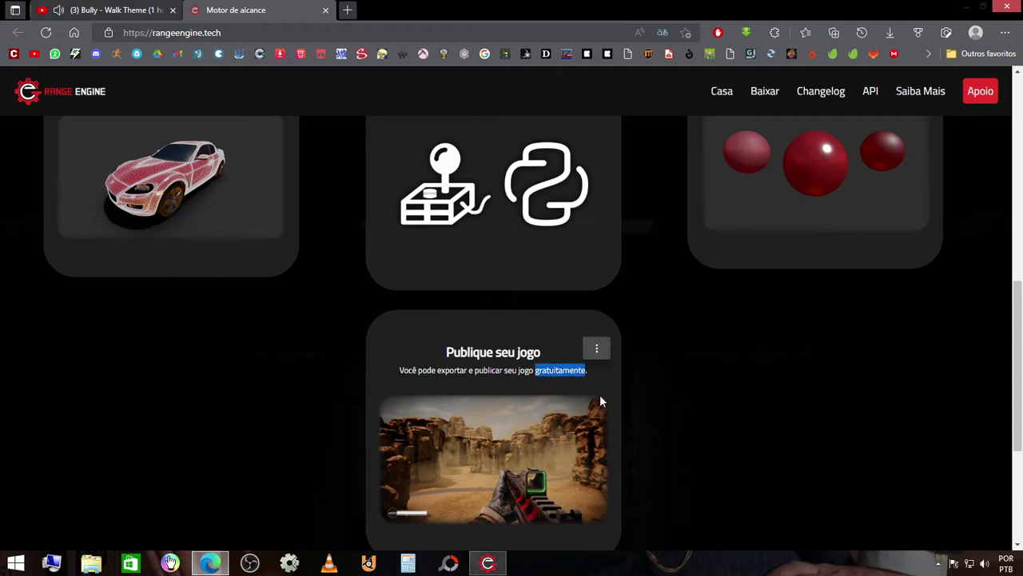
left_click(660, 375)
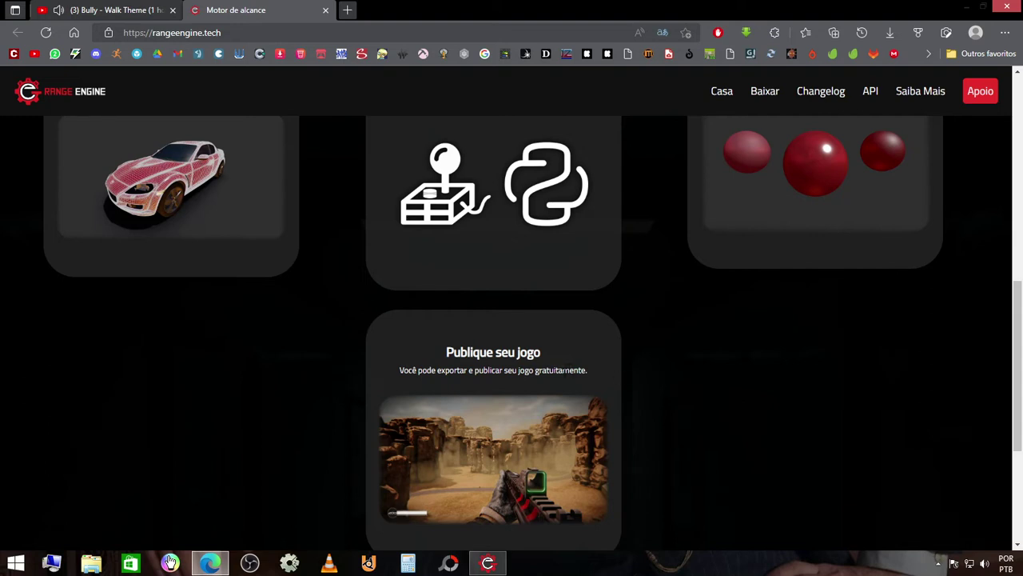
double_click(556, 372)
left_click(565, 392)
scroll(571, 408, "down", 2)
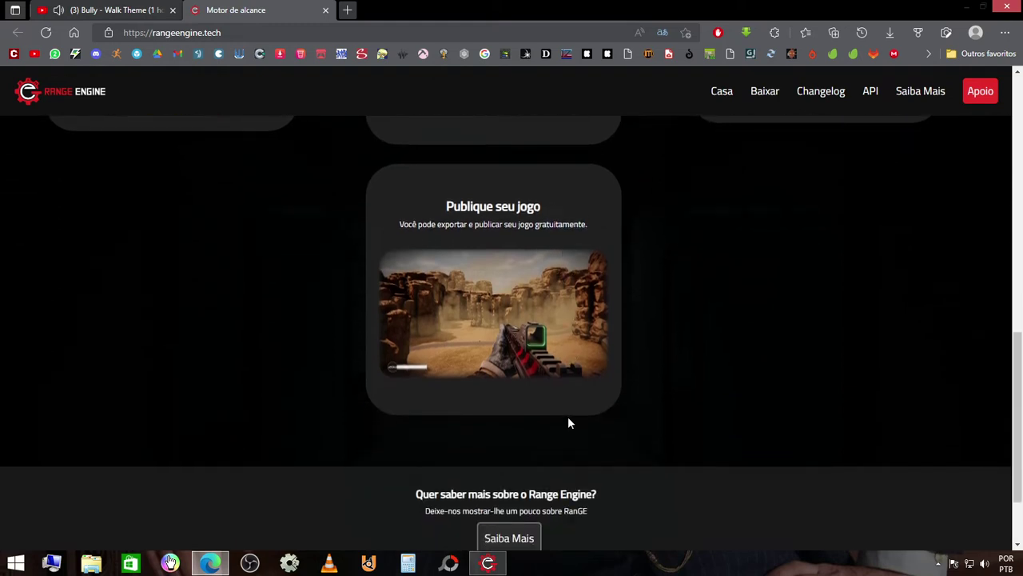
scroll(575, 408, "down", 1)
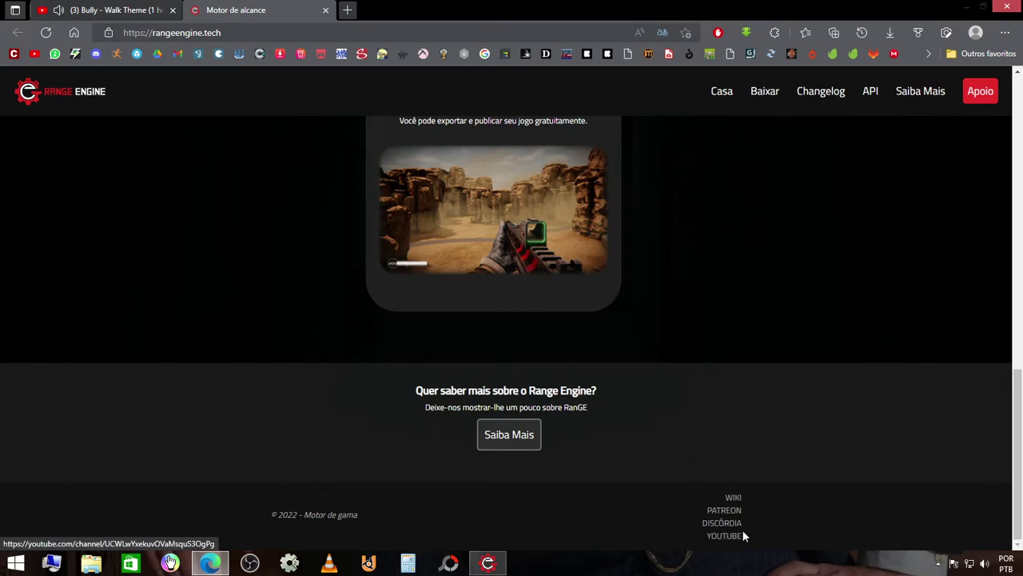
left_click(708, 525)
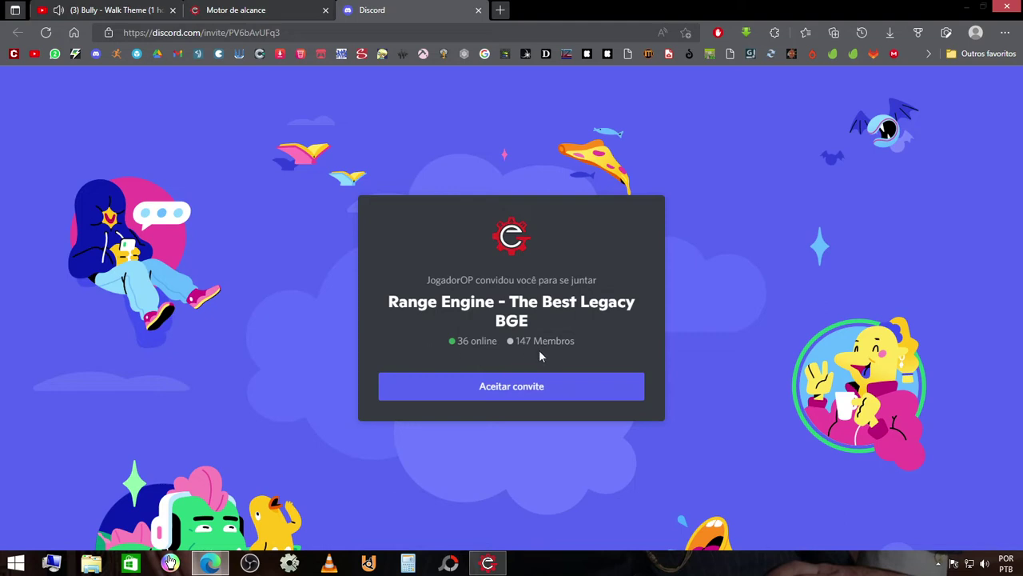
left_click(531, 385)
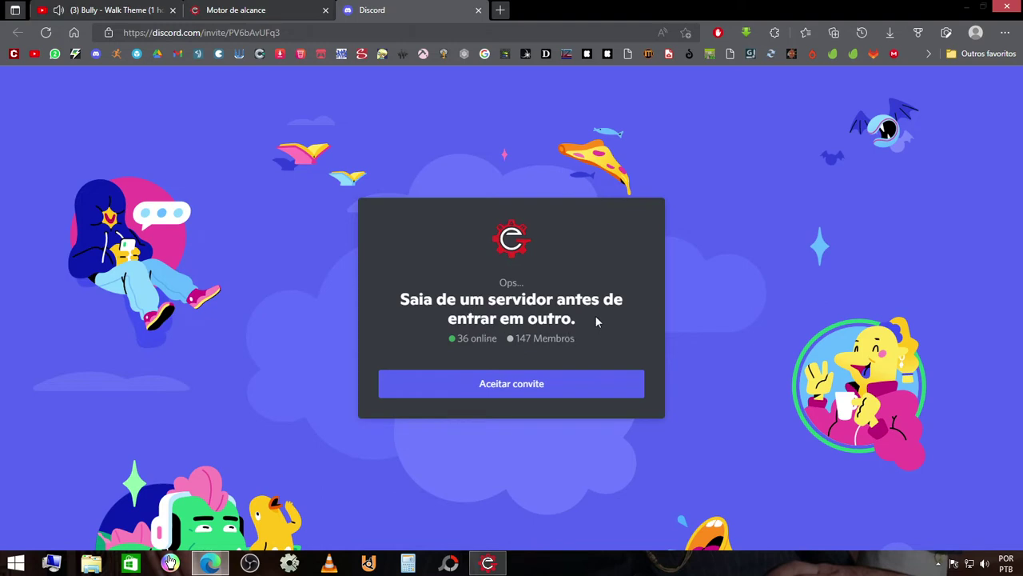
left_click(478, 10)
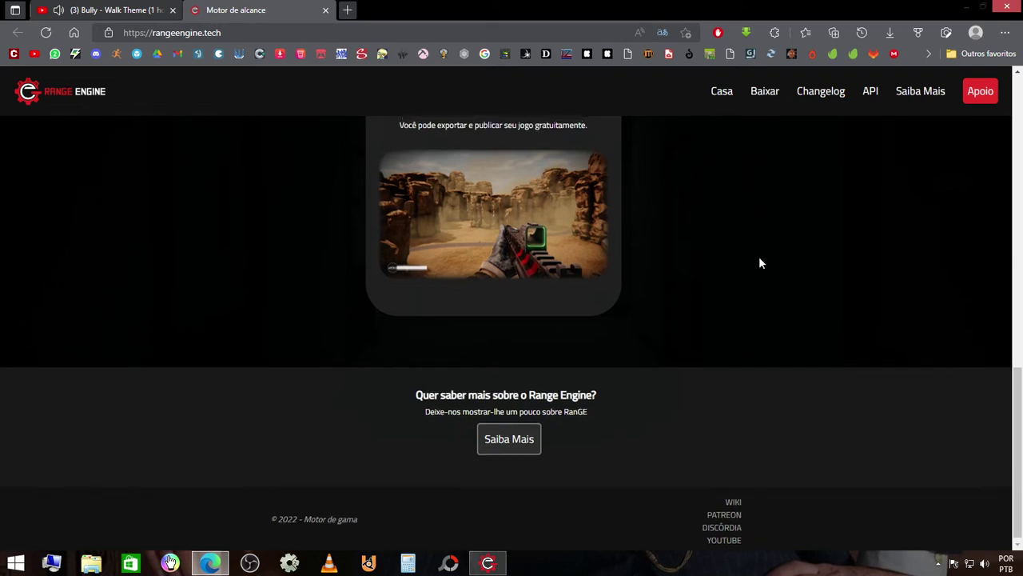
- Go from the top of the site through Changelog to the Range Engine Download page
scroll(829, 256, "up", 7)
scroll(817, 190, "up", 2)
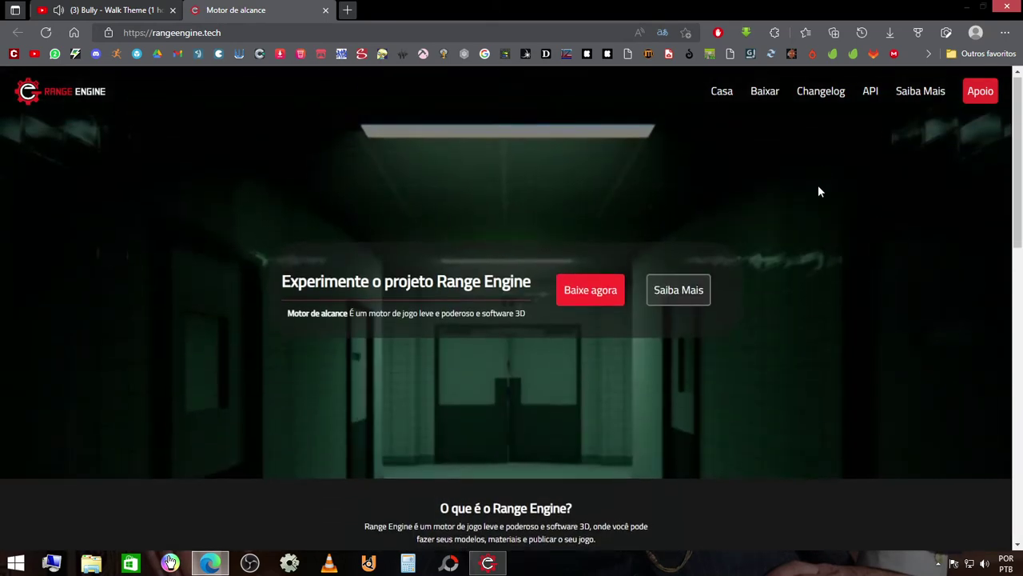
left_click(818, 91)
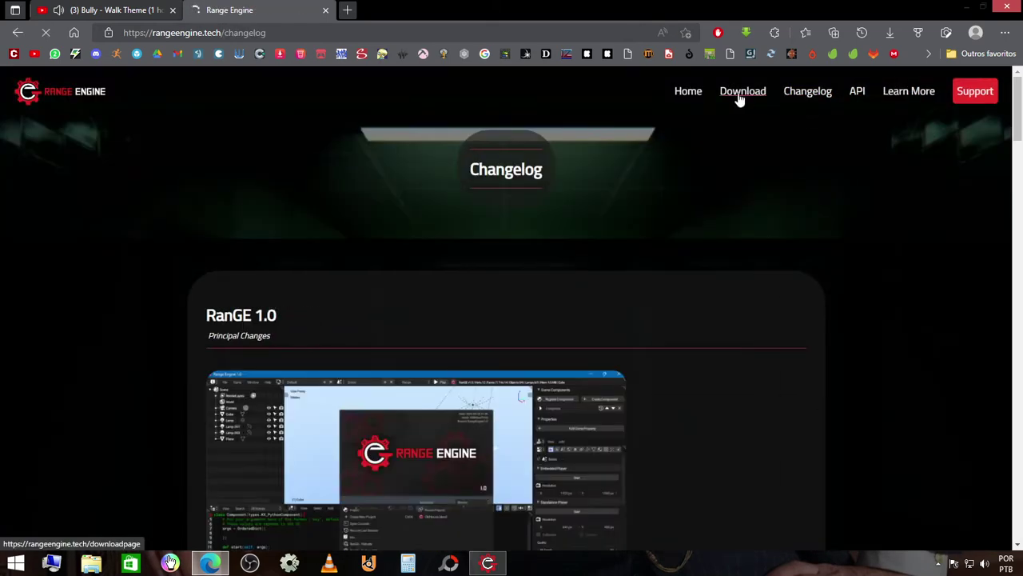
left_click(739, 97)
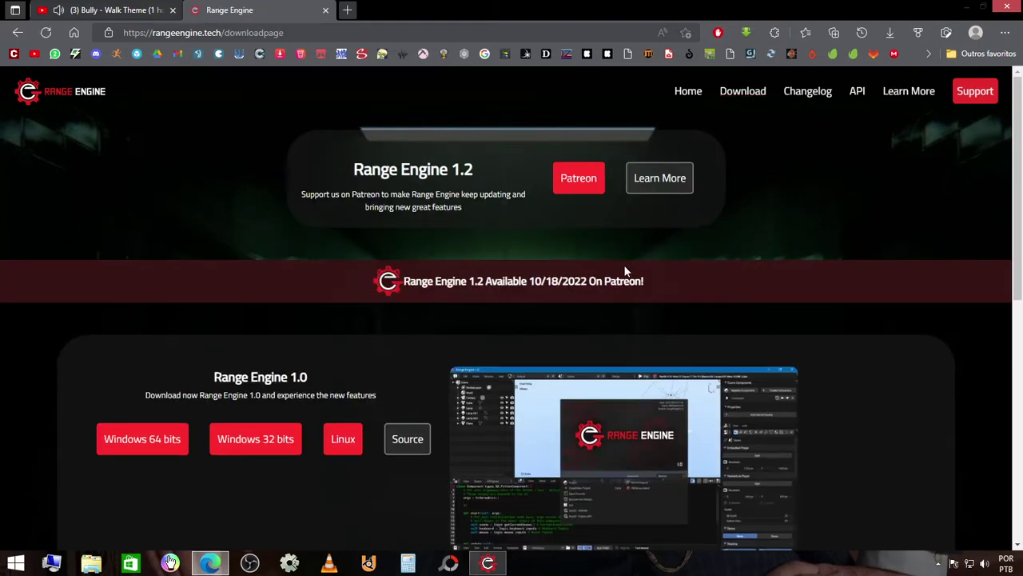
- Translate the Download page into Portuguese and select the banner's release day 18 and version 1.2
right_click(771, 169)
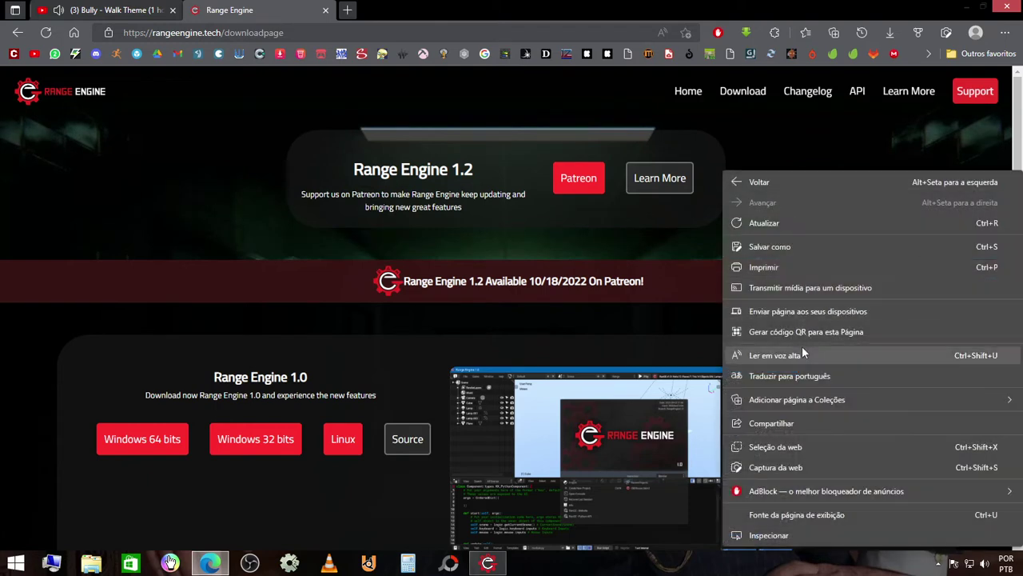
left_click(824, 377)
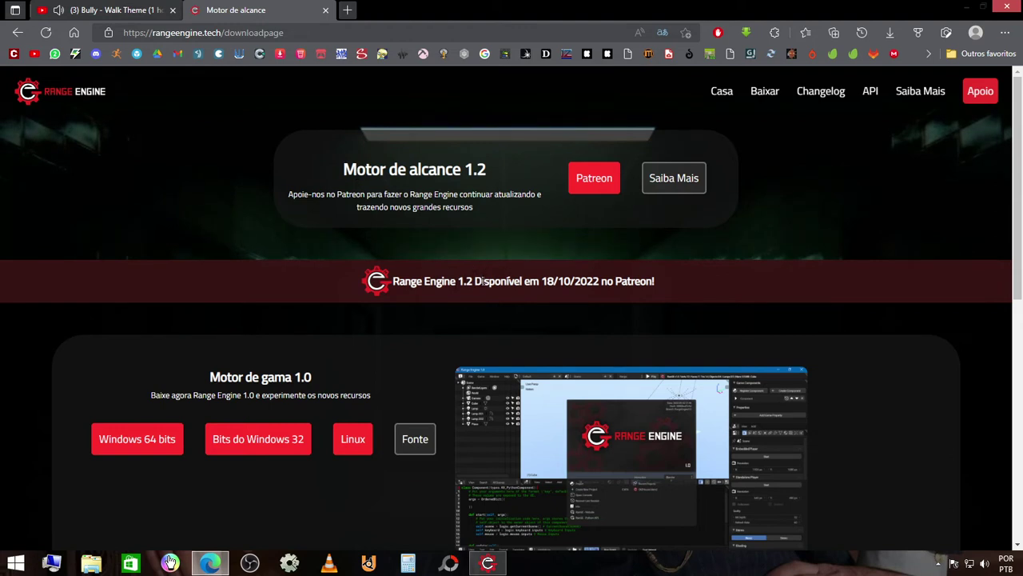
left_click_drag(542, 281, 554, 281)
left_click(622, 296)
left_click_drag(542, 281, 553, 281)
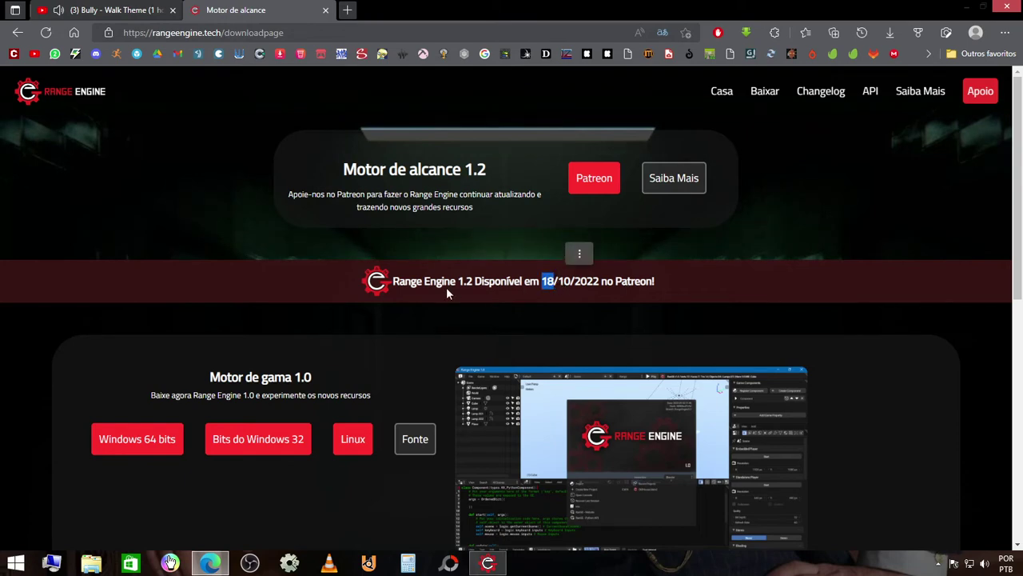
left_click_drag(458, 281, 473, 282)
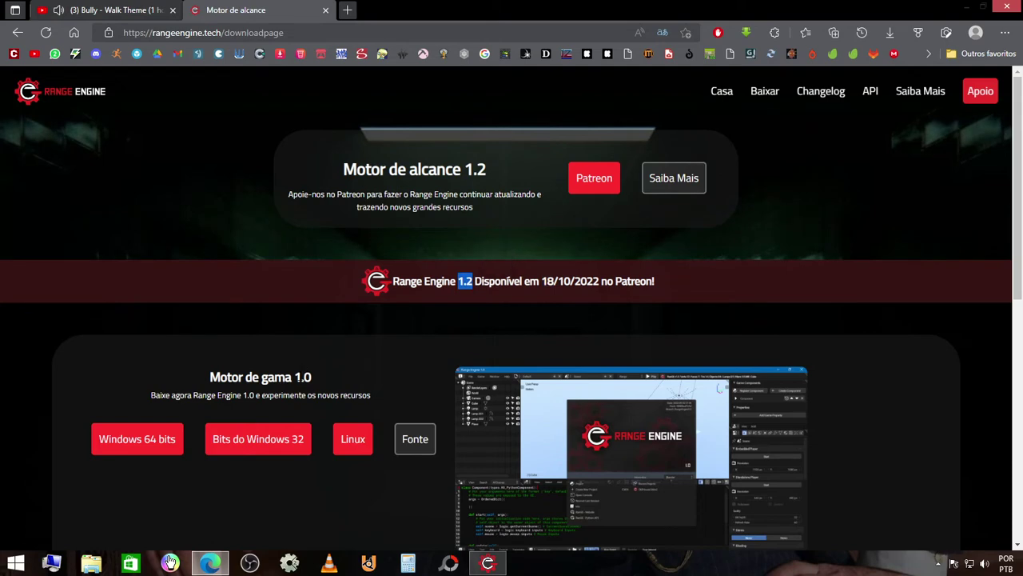
left_click(488, 563)
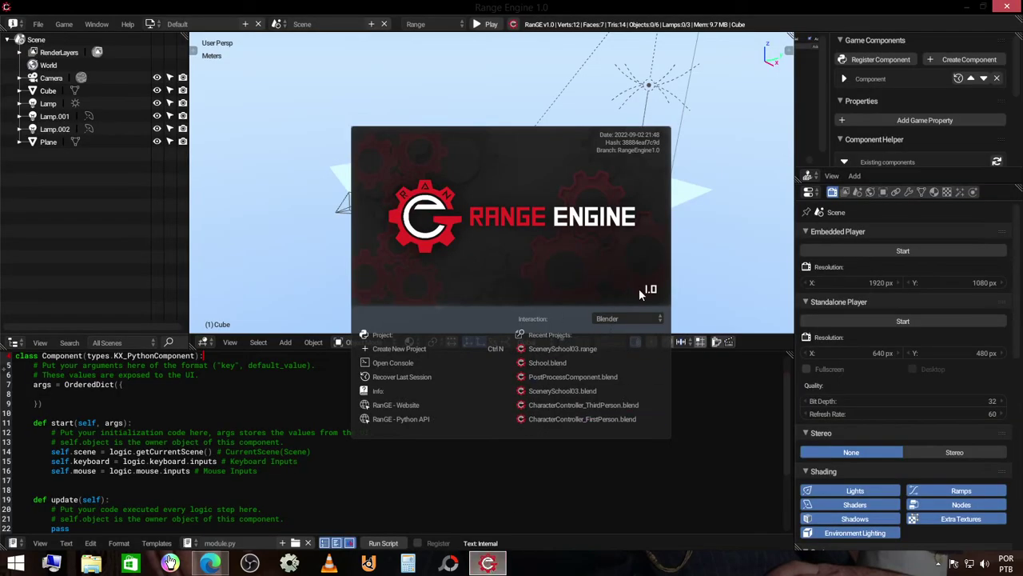
left_click(487, 563)
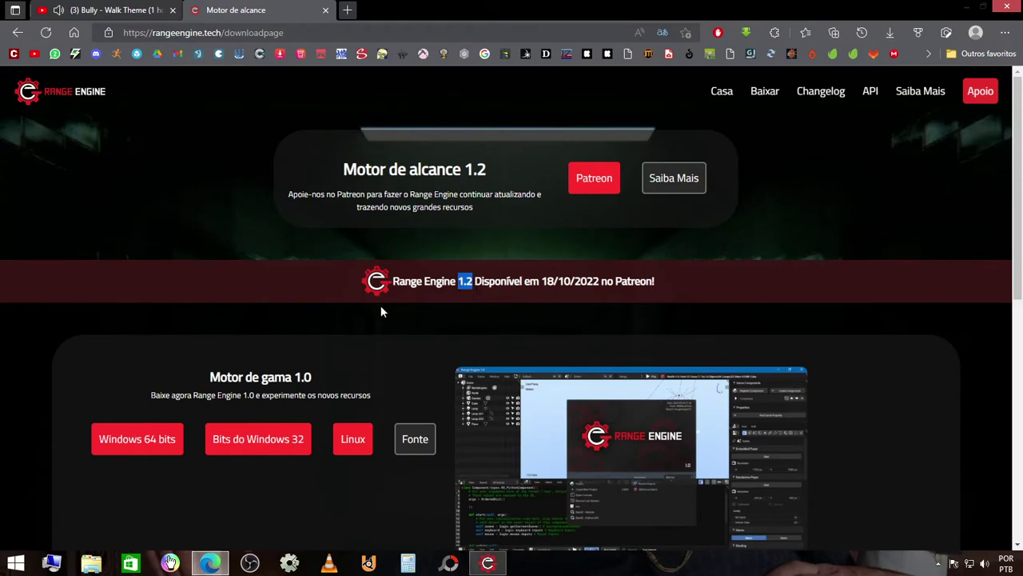
left_click(418, 282)
double_click(635, 284)
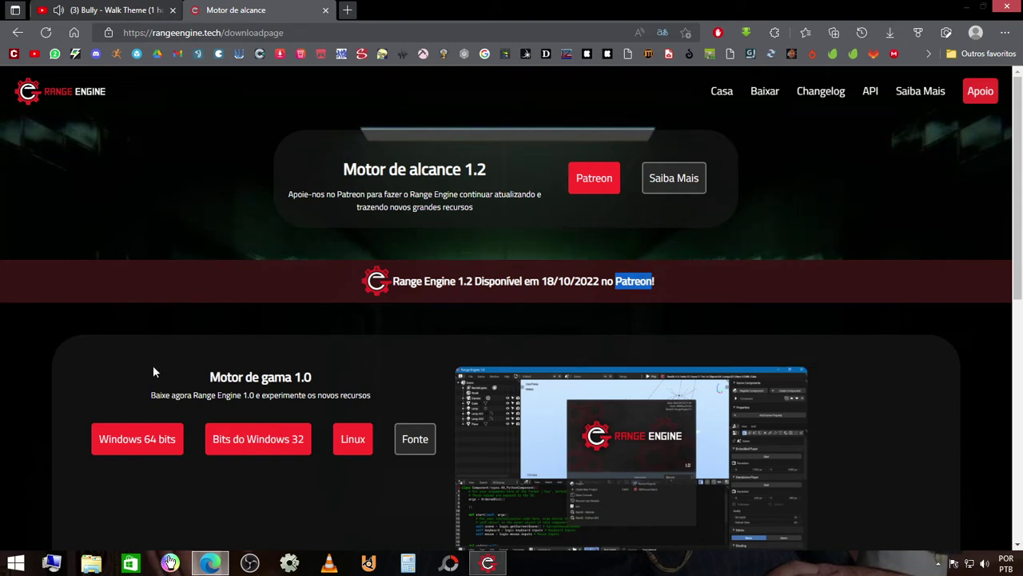
scroll(154, 370, "down", 2)
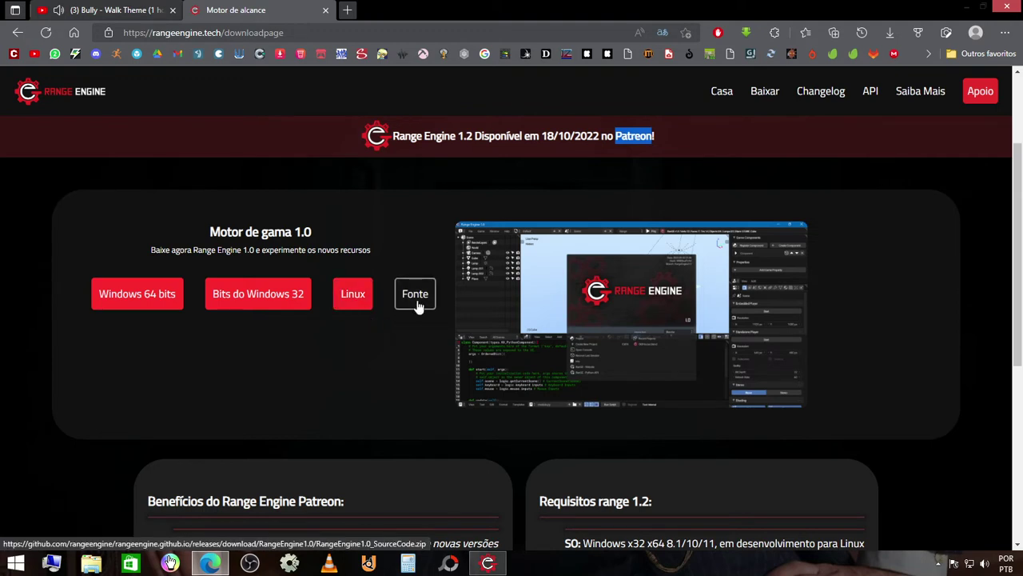
scroll(387, 362, "down", 2)
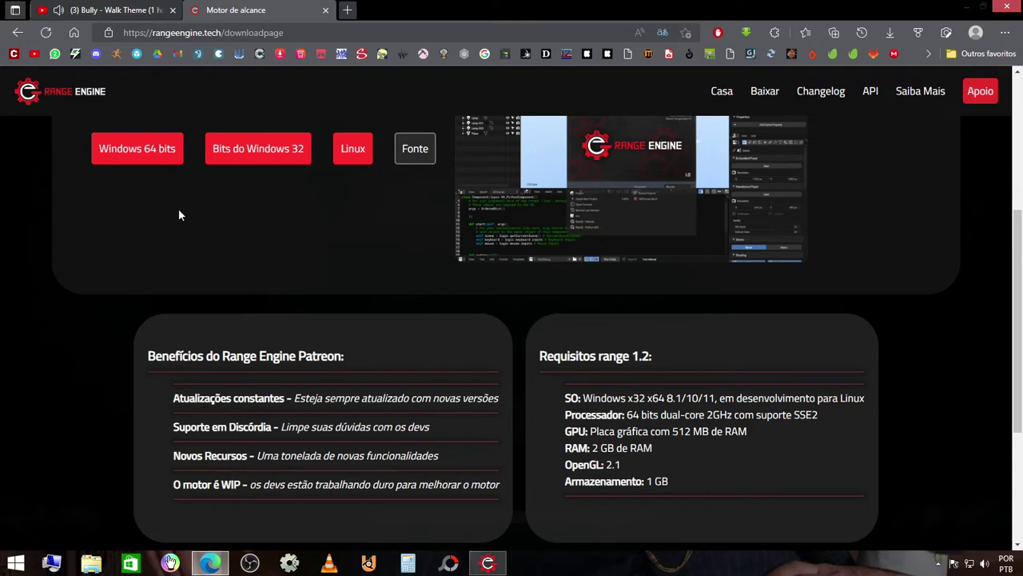
scroll(126, 298, "up", 2)
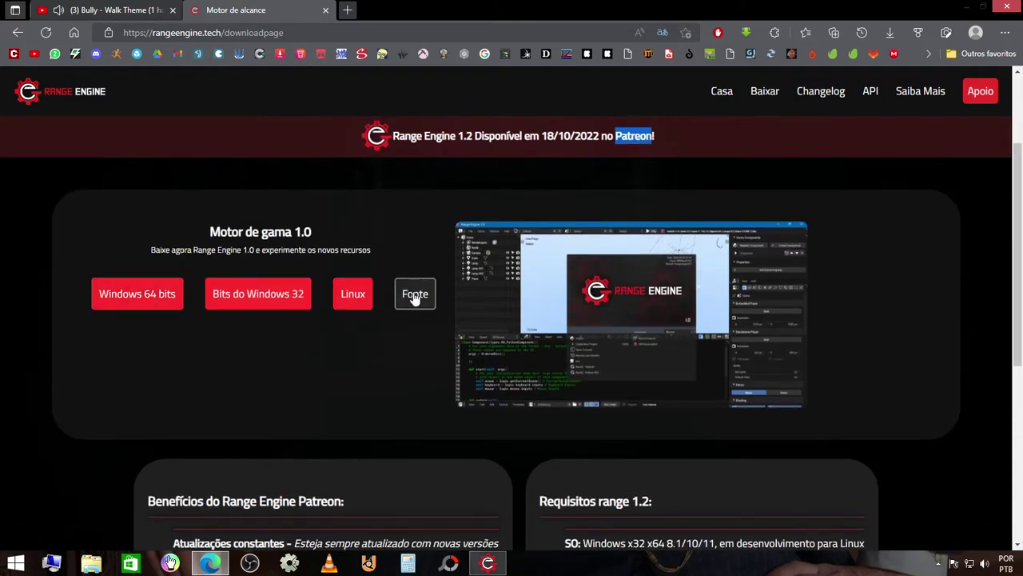
scroll(434, 297, "down", 3)
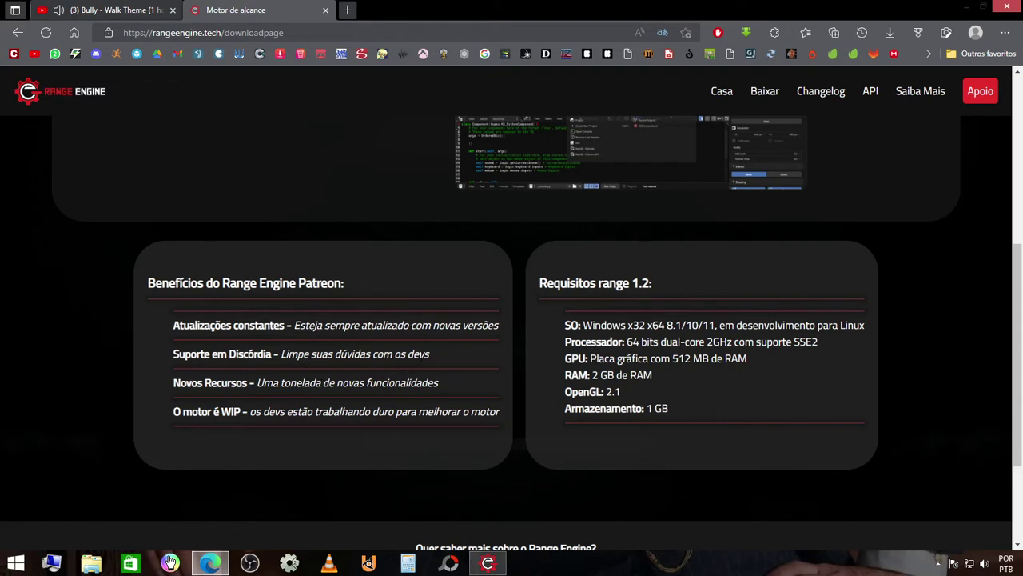
- Select the word 'devs' in the Discord line, then the full 'O motor é WIP' description
left_click_drag(410, 357, 439, 355)
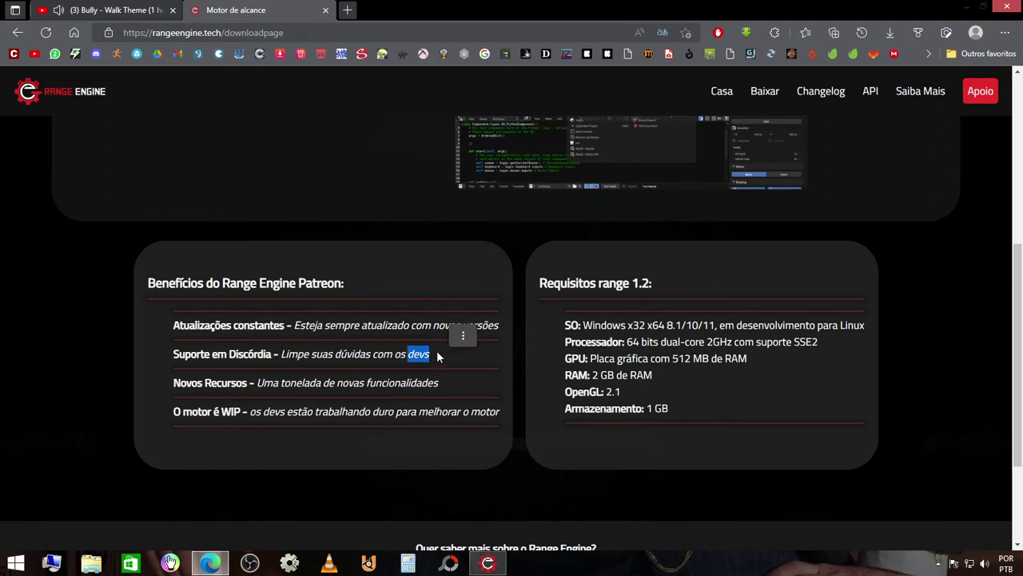
left_click(436, 355)
left_click_drag(423, 355, 417, 356)
double_click(417, 354)
left_click(437, 374)
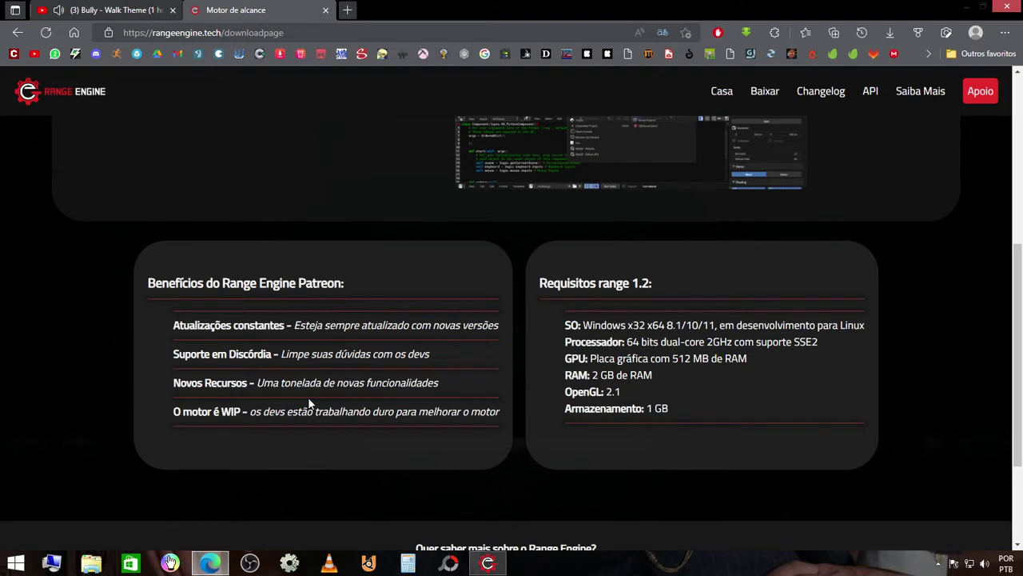
left_click_drag(252, 422, 502, 411)
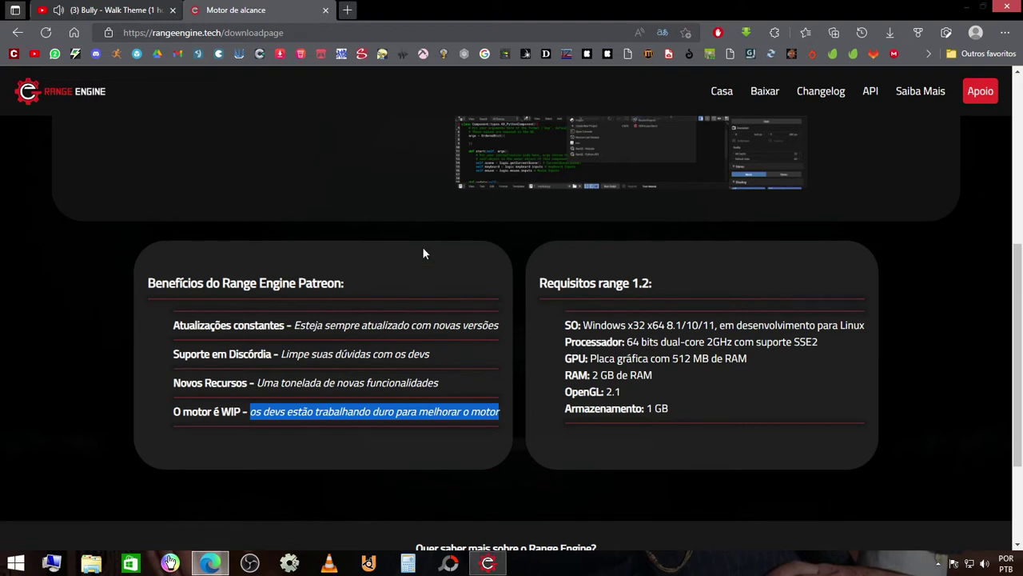
left_click(347, 9)
type("tr")
key("Return")
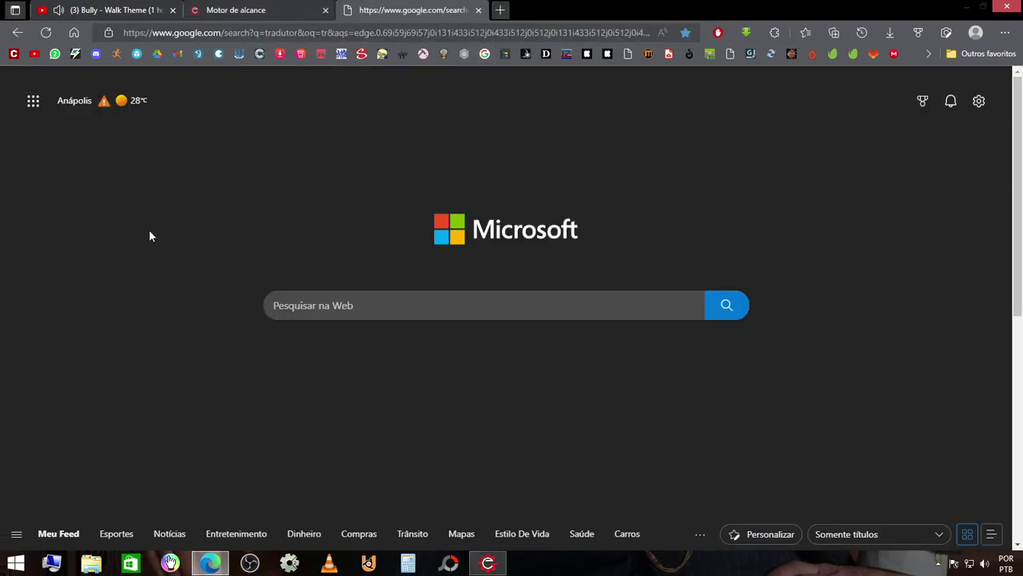
left_click(478, 9)
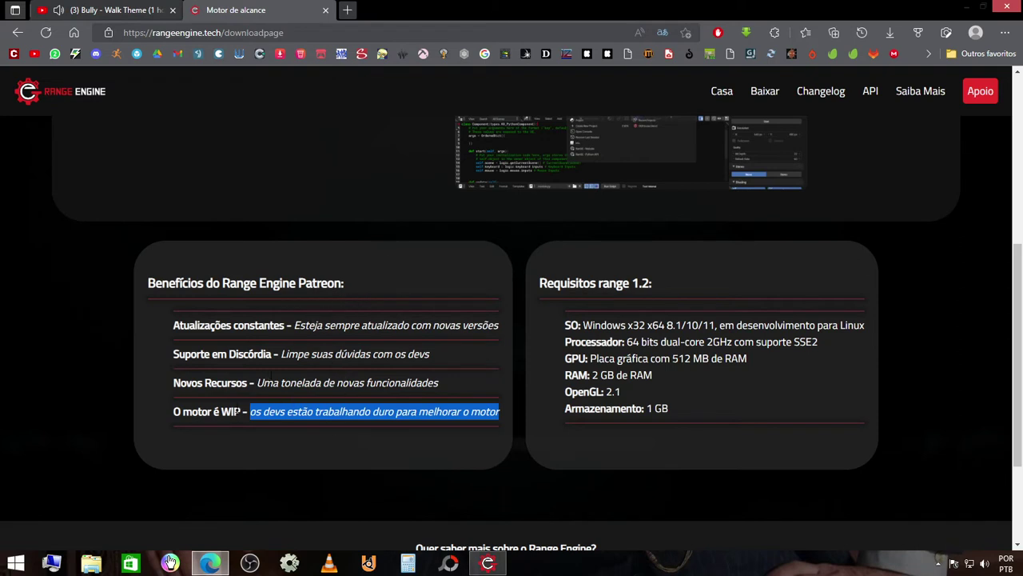
left_click(271, 374)
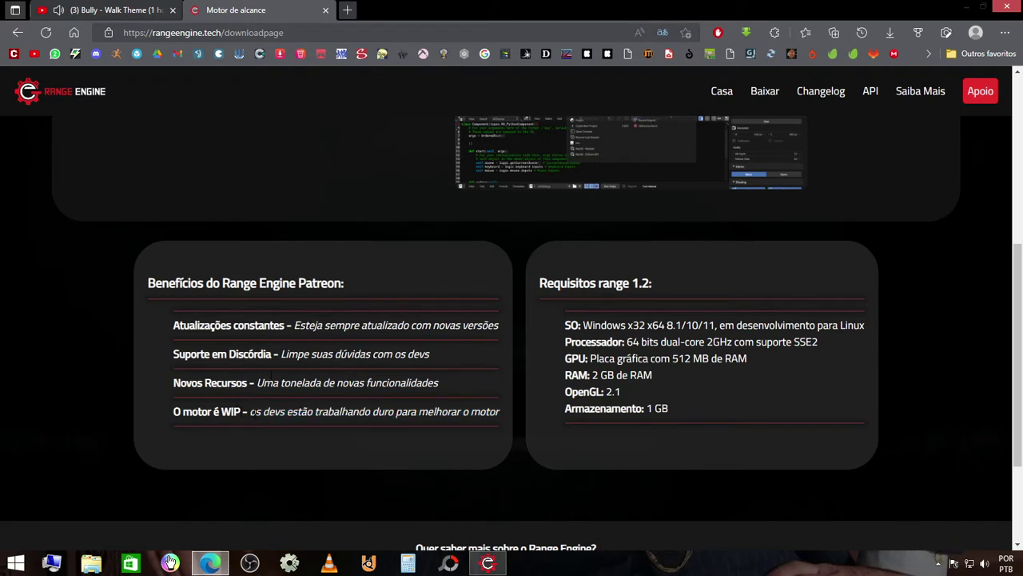
left_click_drag(250, 410, 403, 411)
left_click(466, 411)
left_click_drag(540, 283, 622, 283)
left_click(557, 302)
scroll(530, 355, "up", 3)
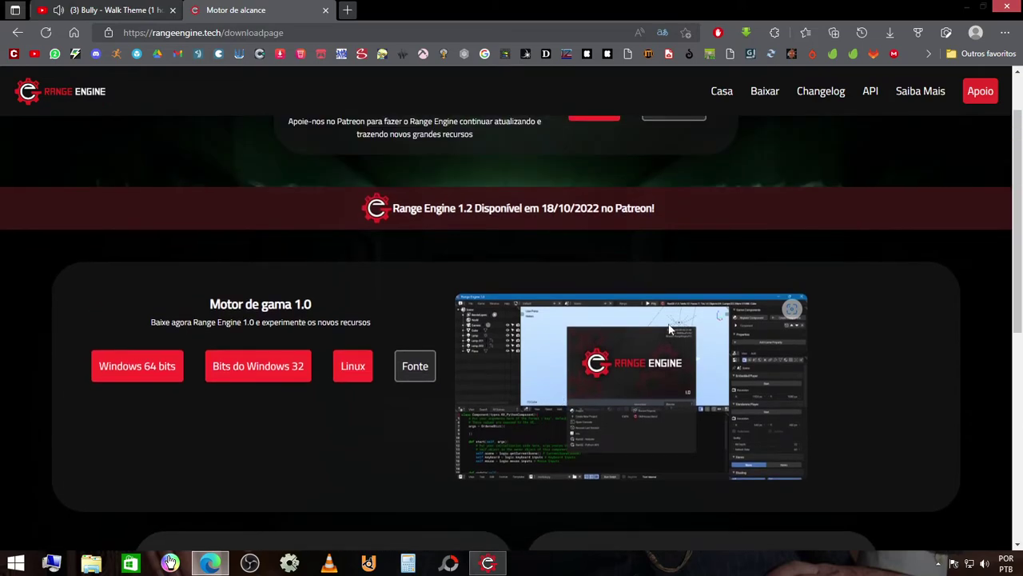
scroll(887, 266, "down", 2)
scroll(887, 265, "down", 3)
scroll(904, 427, "up", 3)
scroll(842, 427, "up", 3)
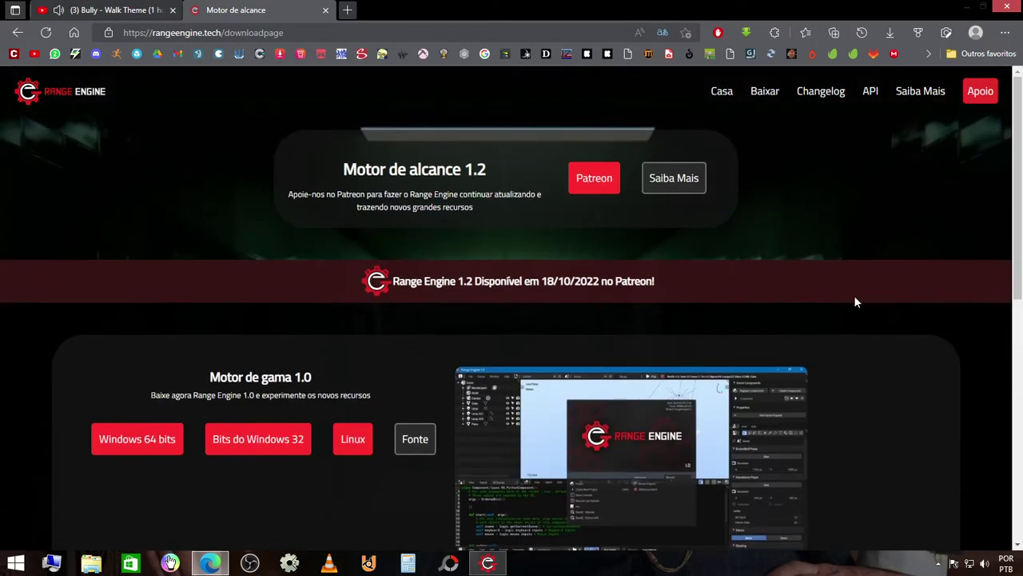
scroll(856, 299, "down", 1)
scroll(841, 433, "down", 8)
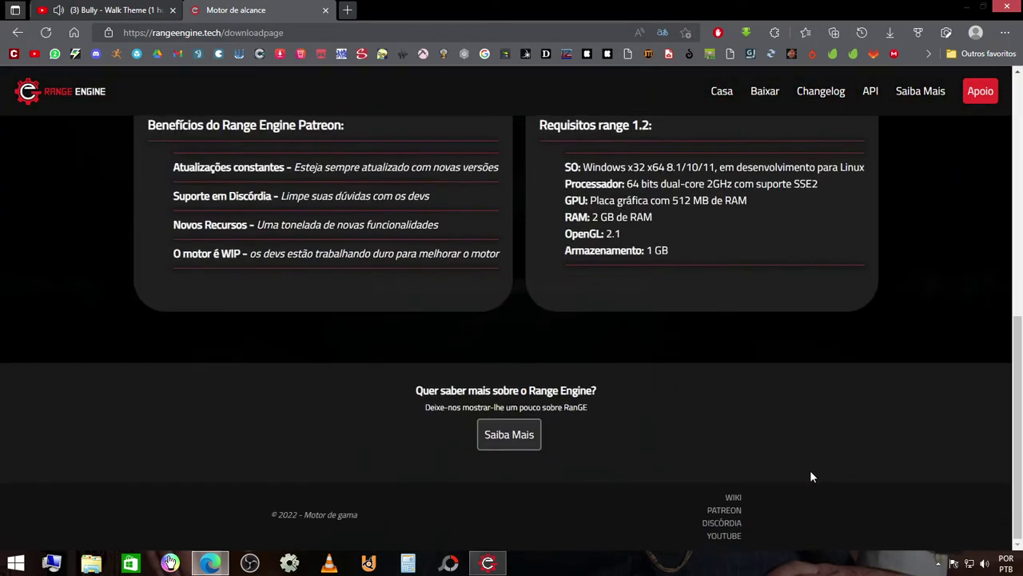
left_click(724, 532)
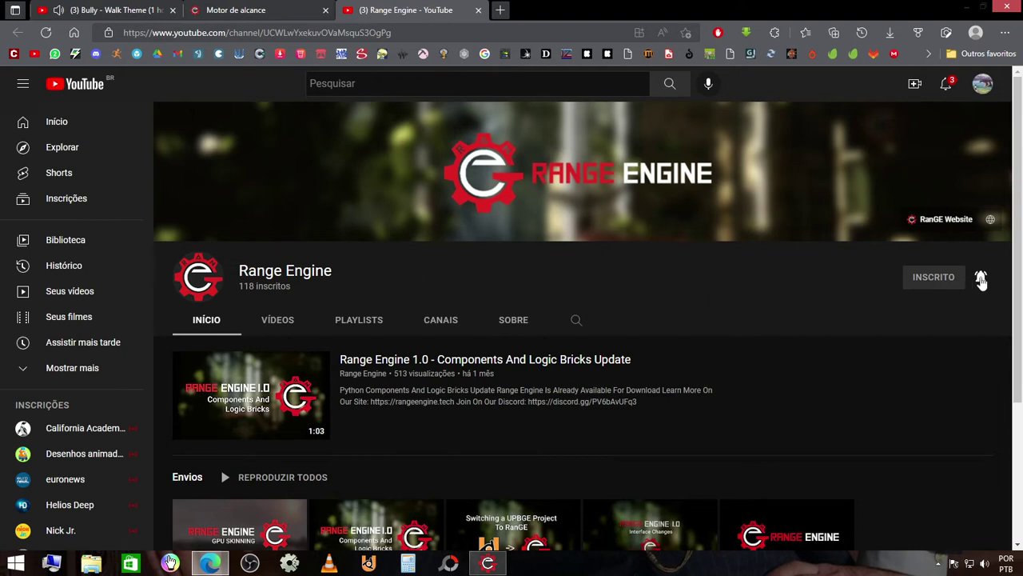
left_click(276, 318)
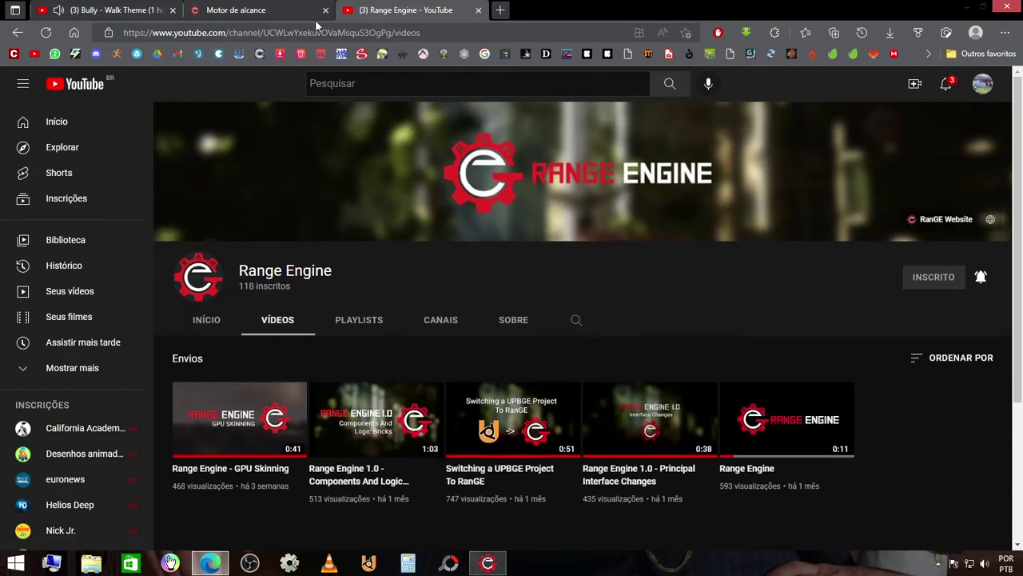
left_click(294, 9)
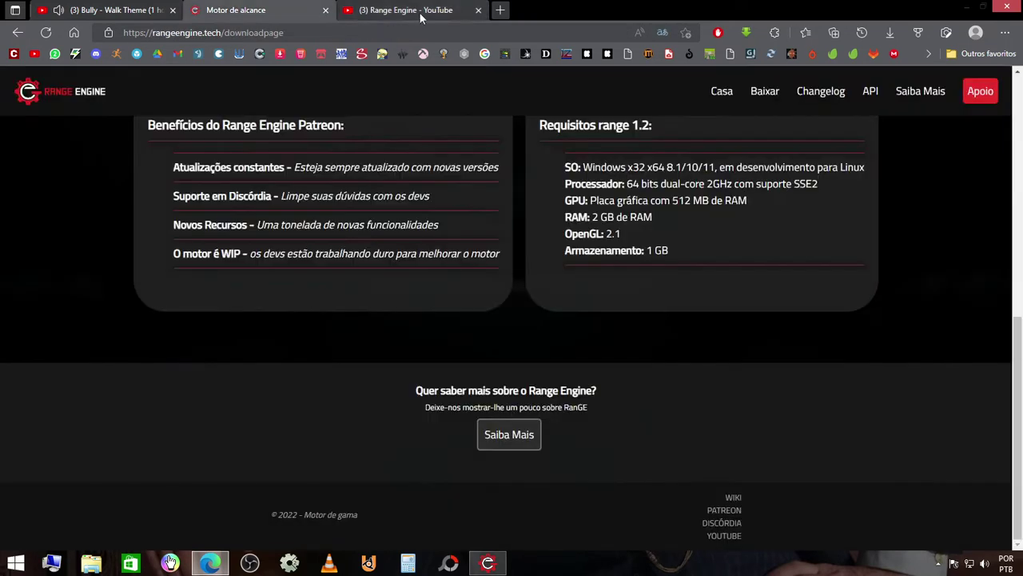
left_click(478, 10)
scroll(777, 317, "up", 3)
scroll(879, 256, "up", 3)
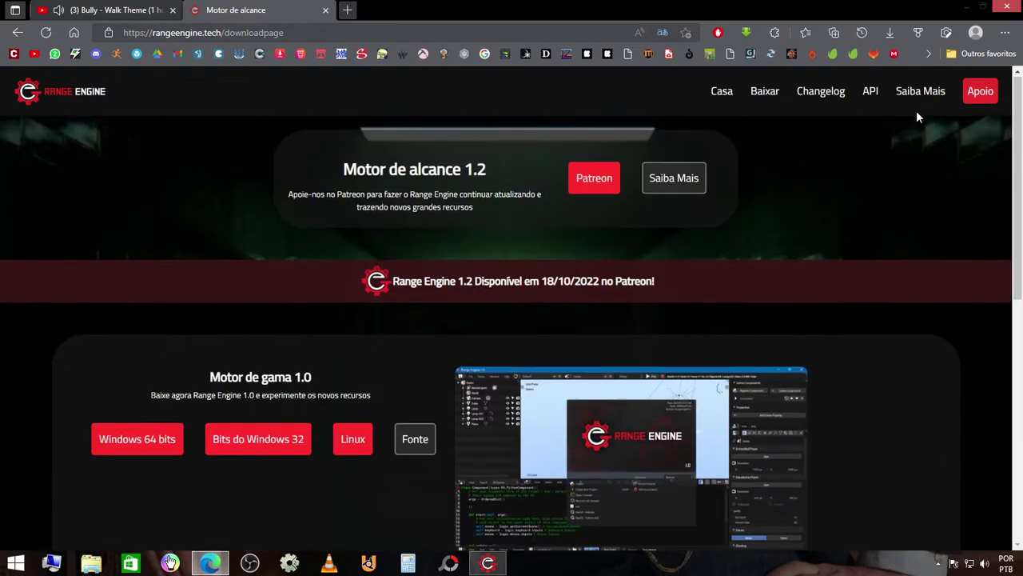
- Open the Range Engine Changelog page and translate it into Portuguese
left_click(823, 95)
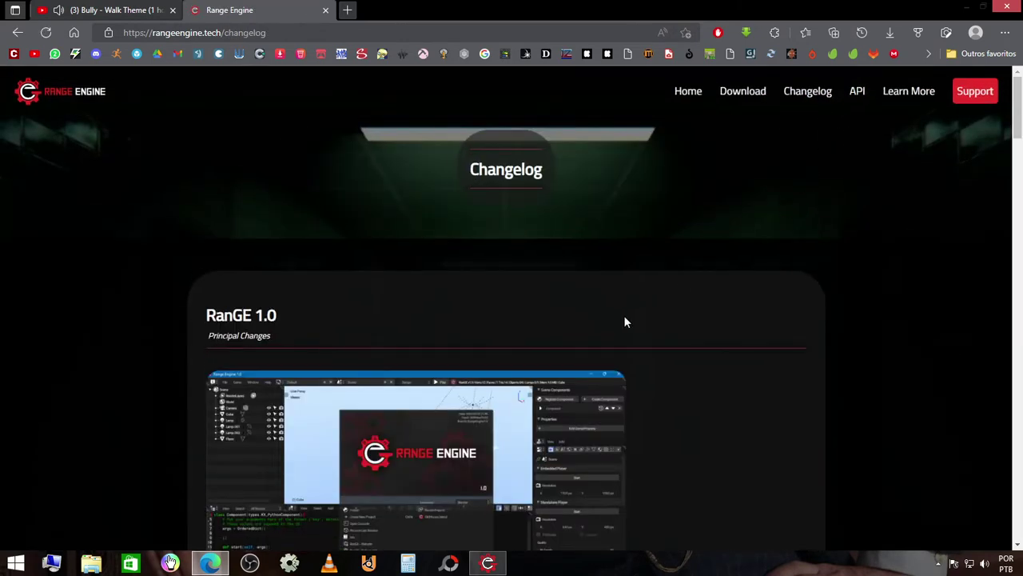
scroll(616, 304, "down", 2)
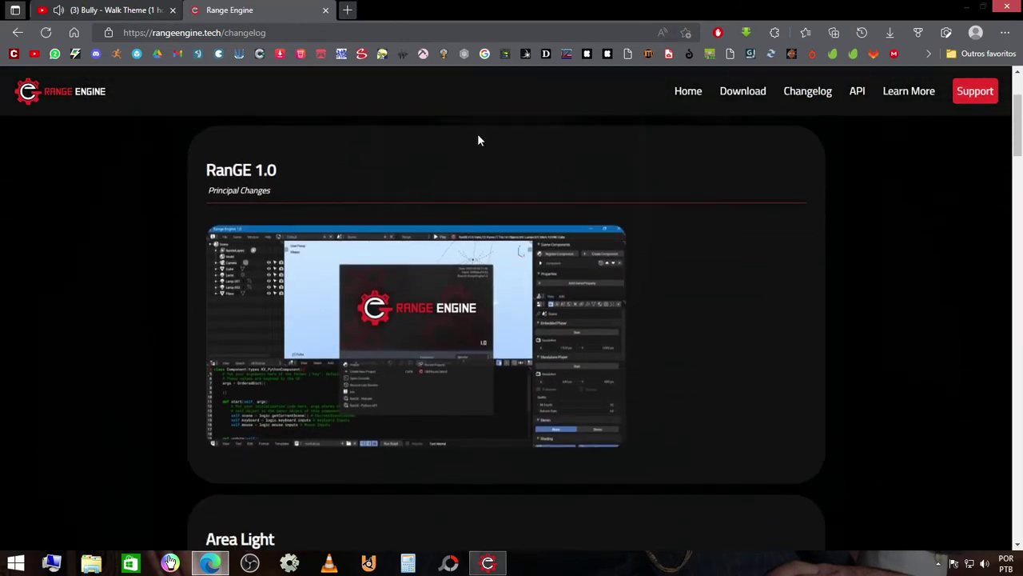
scroll(301, 361, "down", 2)
right_click(634, 348)
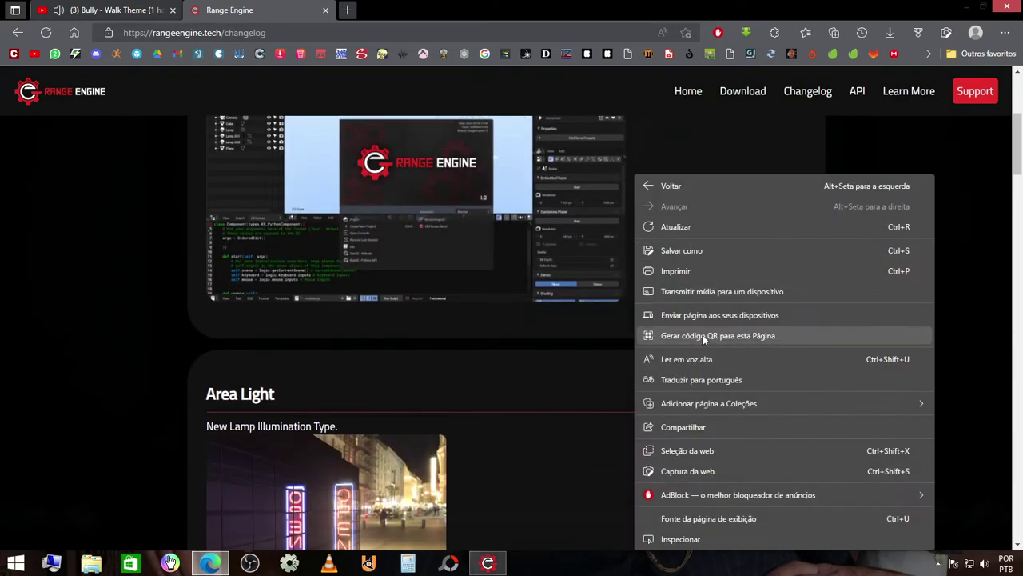
left_click(678, 379)
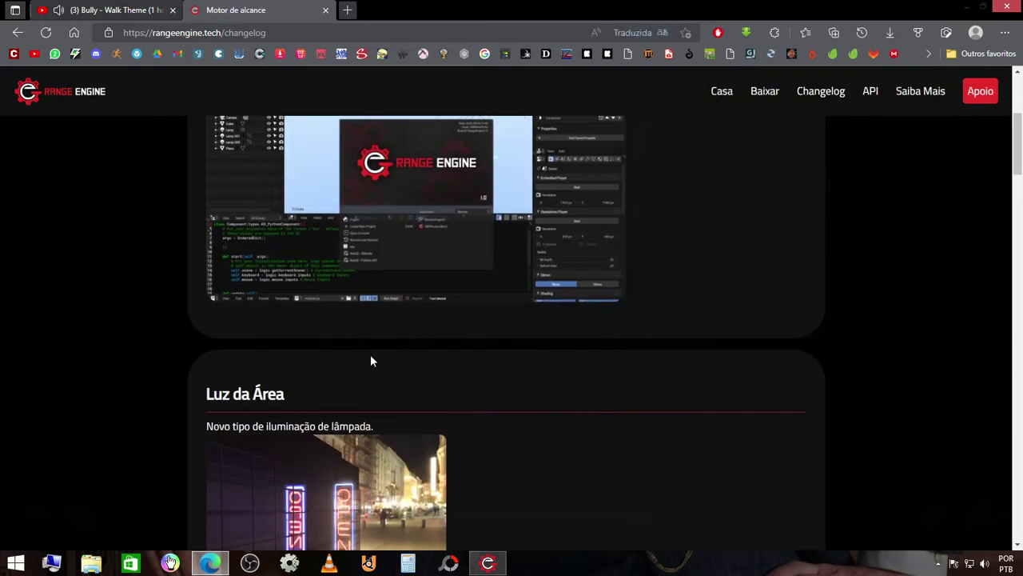
- Scroll down through translated changelog entries such as 'Peso da camada' and 'Resolução de texto'
scroll(370, 354, "down", 2)
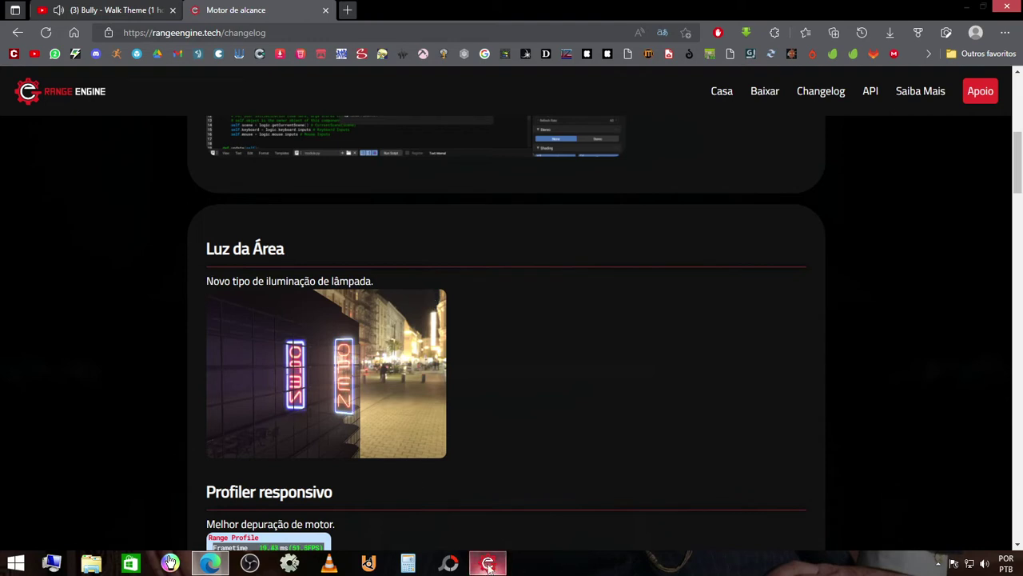
mouse_move(488, 563)
scroll(448, 319, "down", 1)
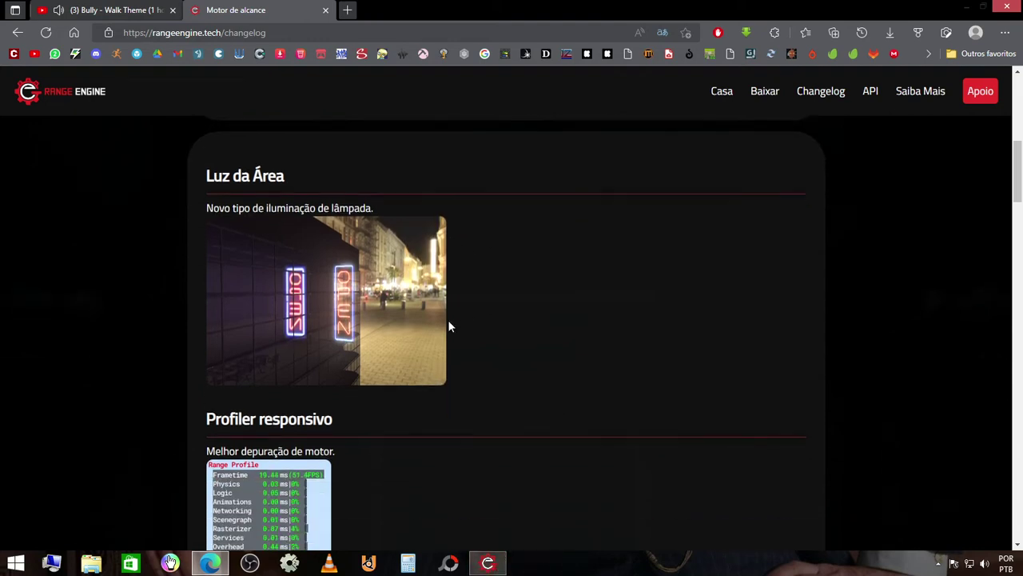
scroll(332, 386, "down", 1)
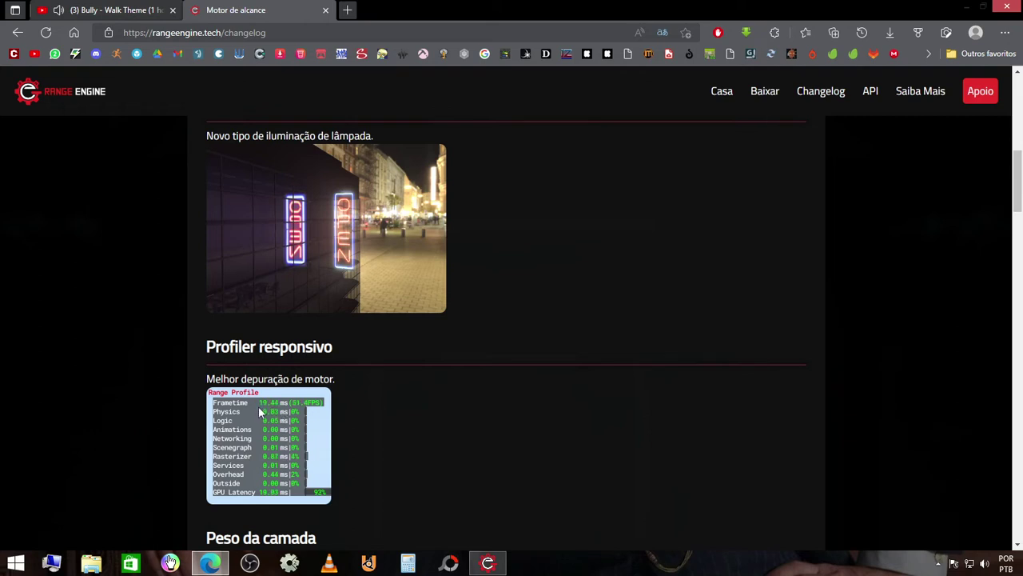
scroll(291, 407, "down", 2)
scroll(206, 373, "down", 2)
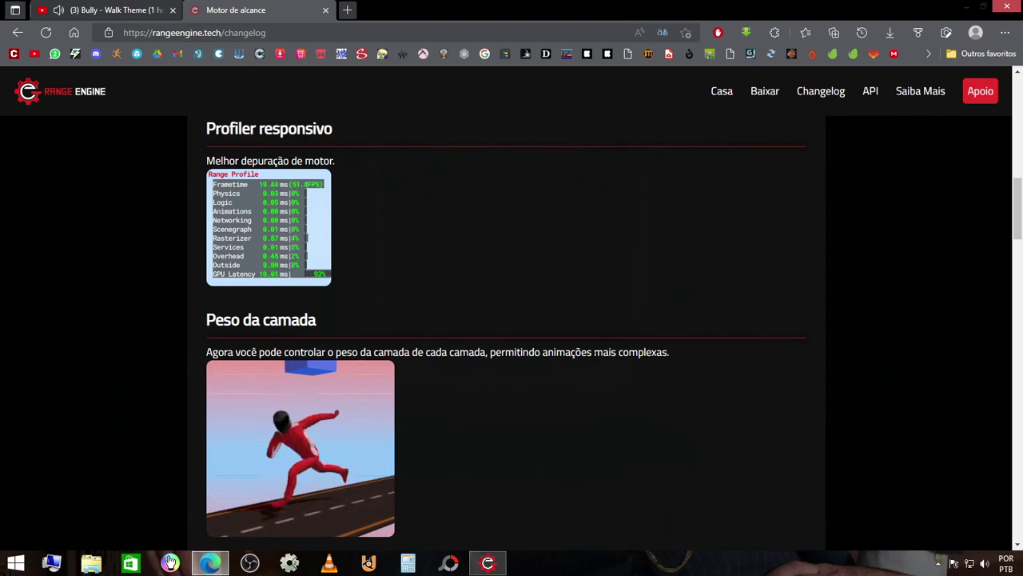
scroll(646, 347, "down", 1)
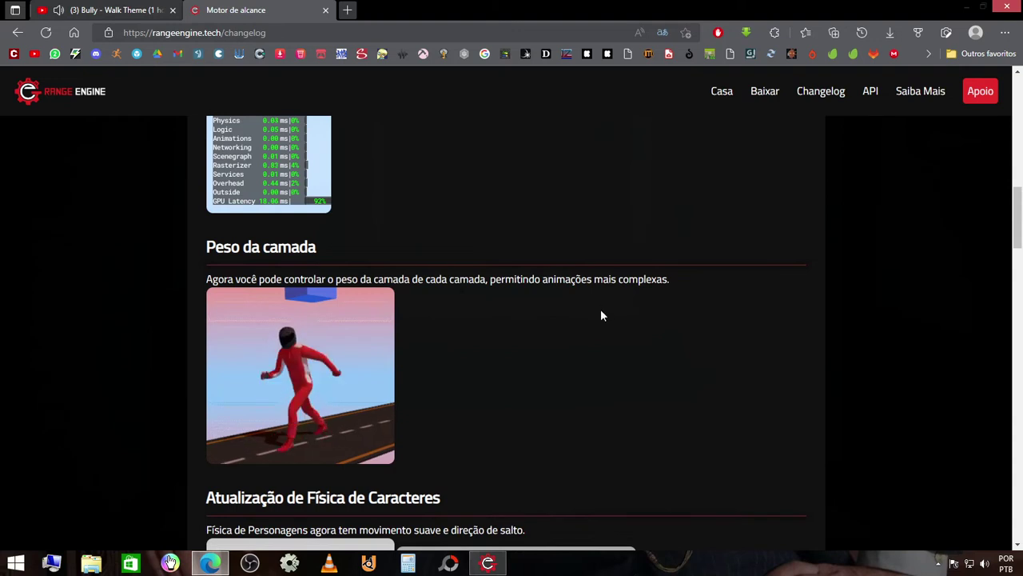
scroll(550, 330, "down", 2)
scroll(468, 303, "down", 1)
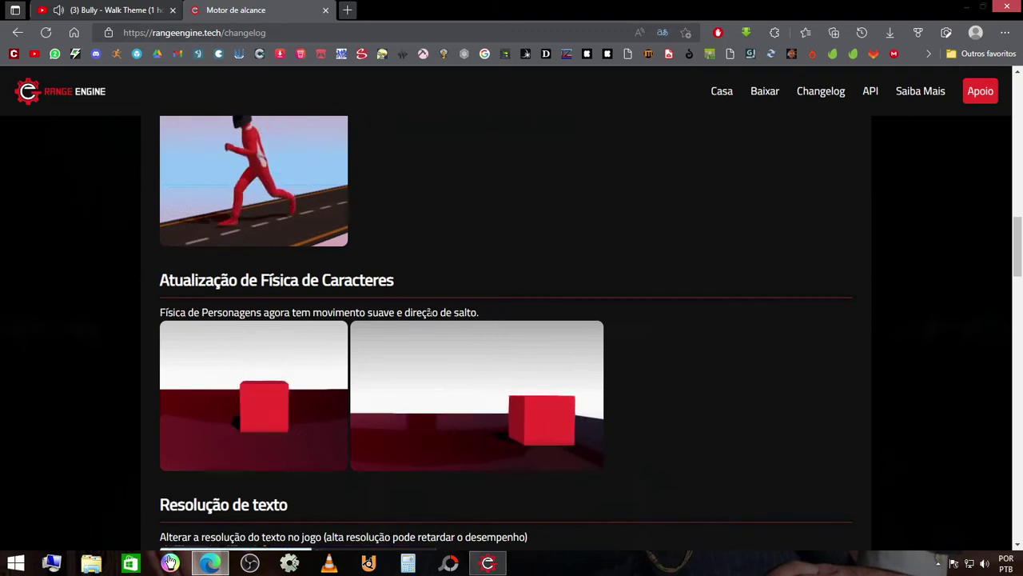
scroll(215, 330, "down", 2)
scroll(214, 330, "down", 1)
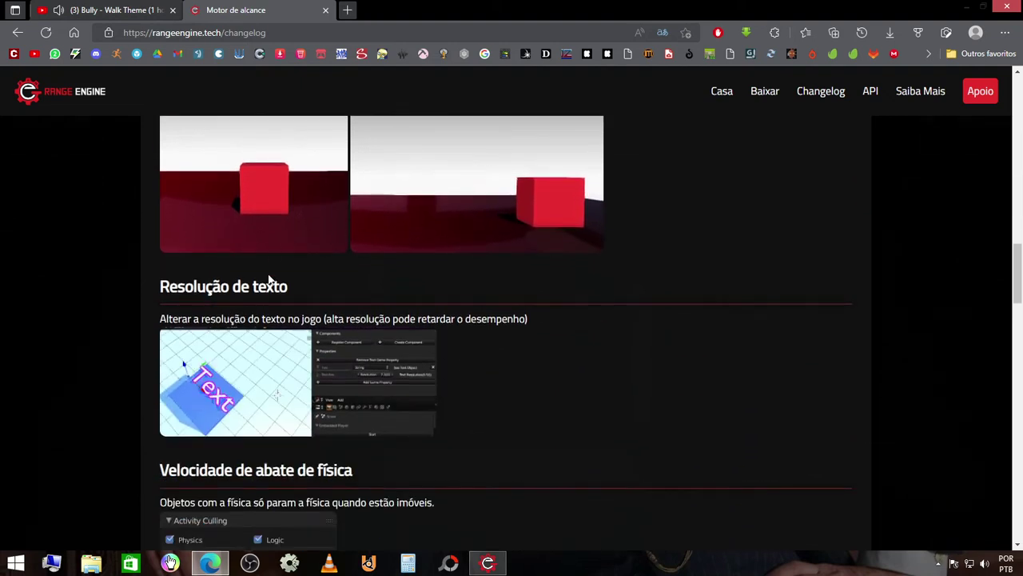
scroll(269, 281, "up", 2)
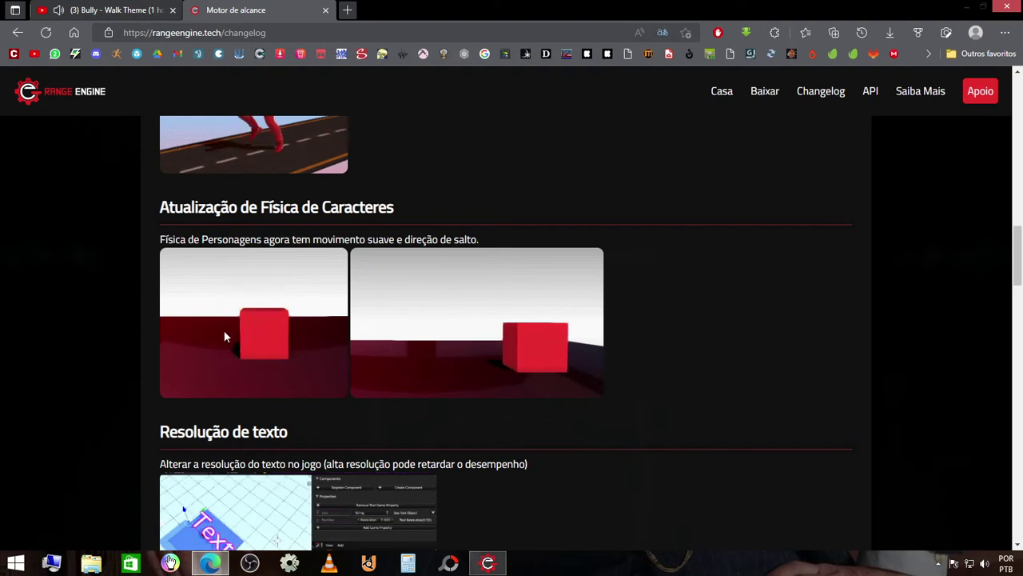
scroll(143, 327, "down", 2)
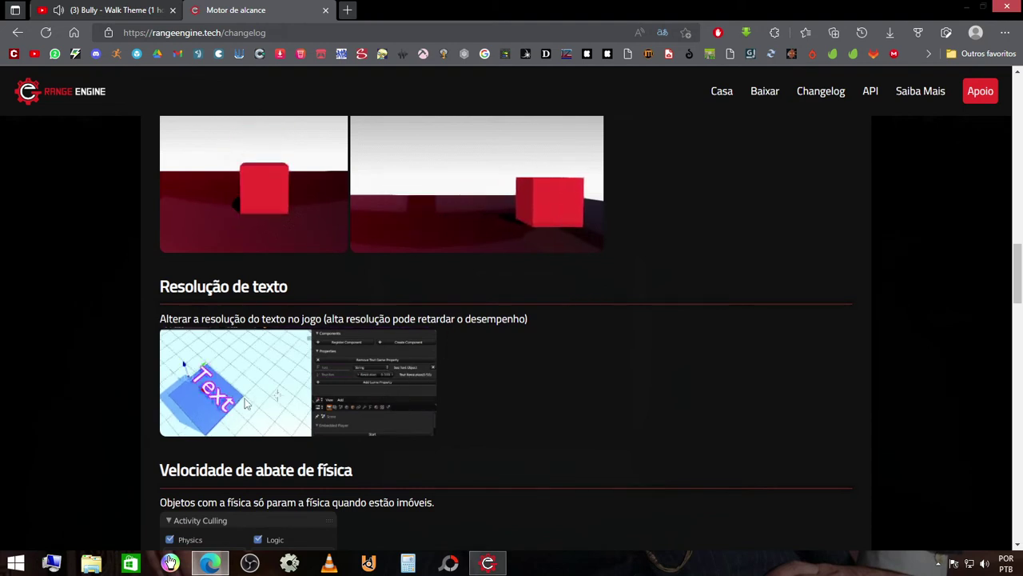
scroll(257, 362, "down", 1)
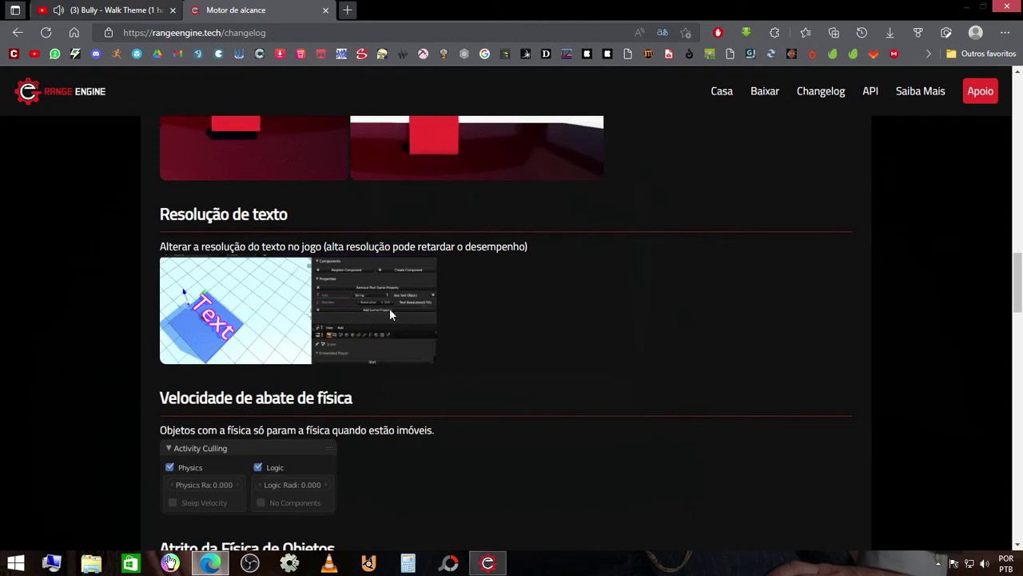
scroll(152, 320, "down", 1)
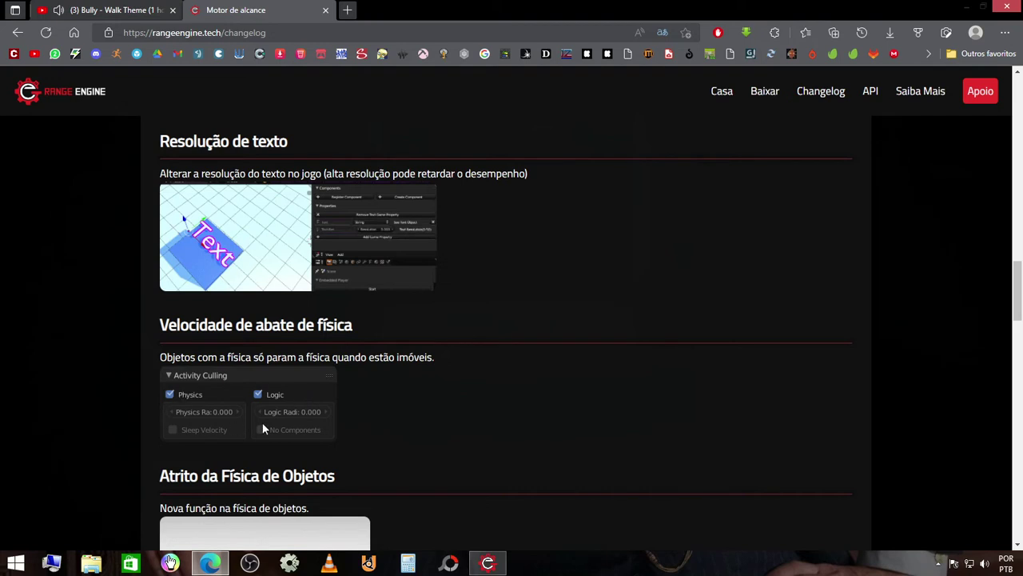
scroll(407, 380, "down", 3)
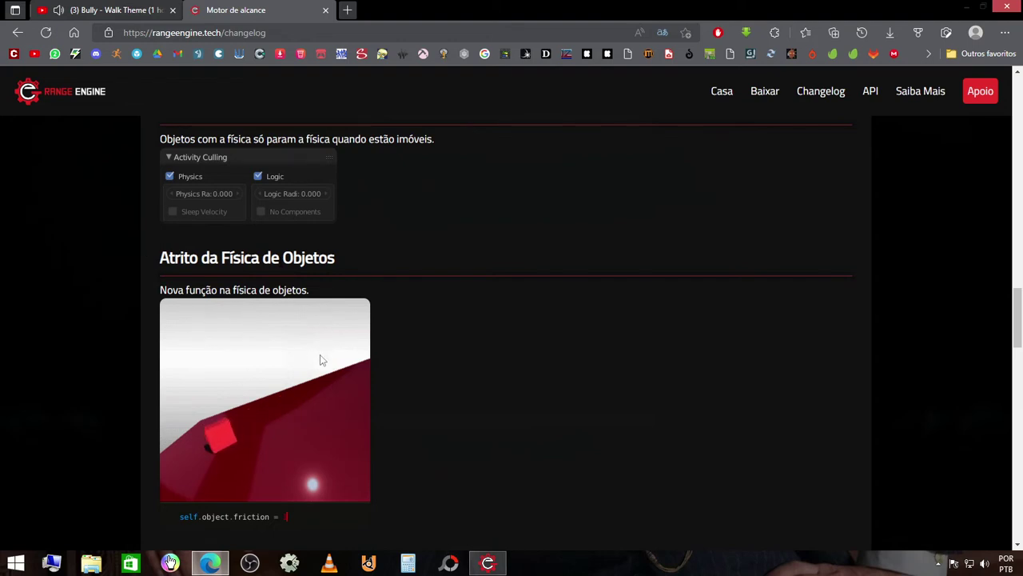
scroll(320, 398, "down", 1)
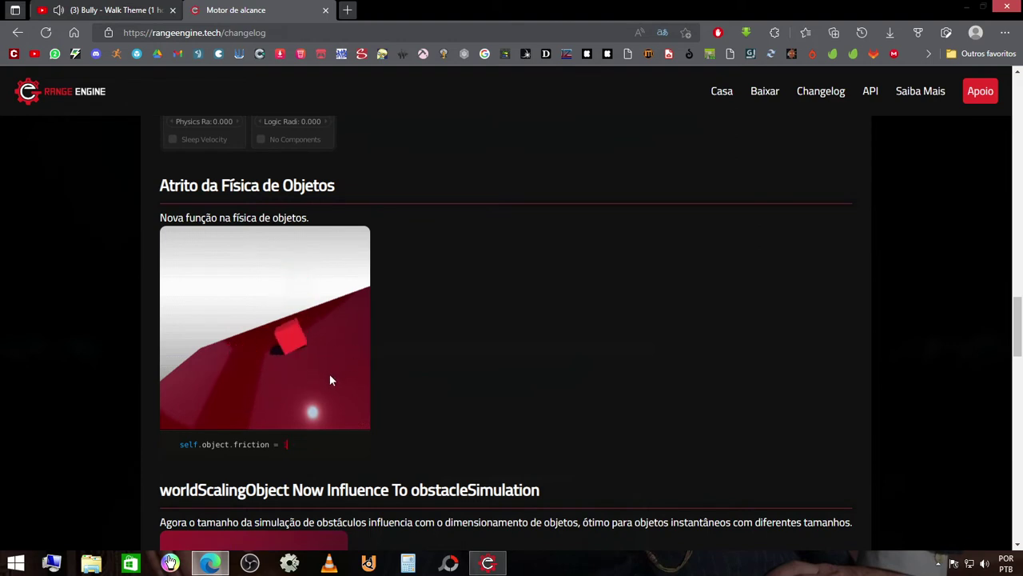
scroll(448, 419, "down", 3)
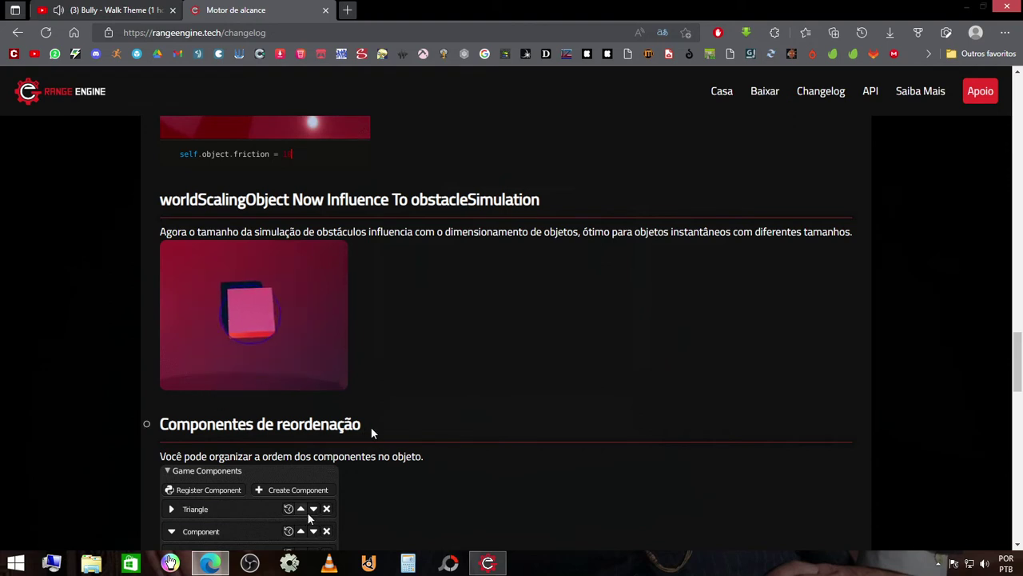
scroll(411, 430, "down", 2)
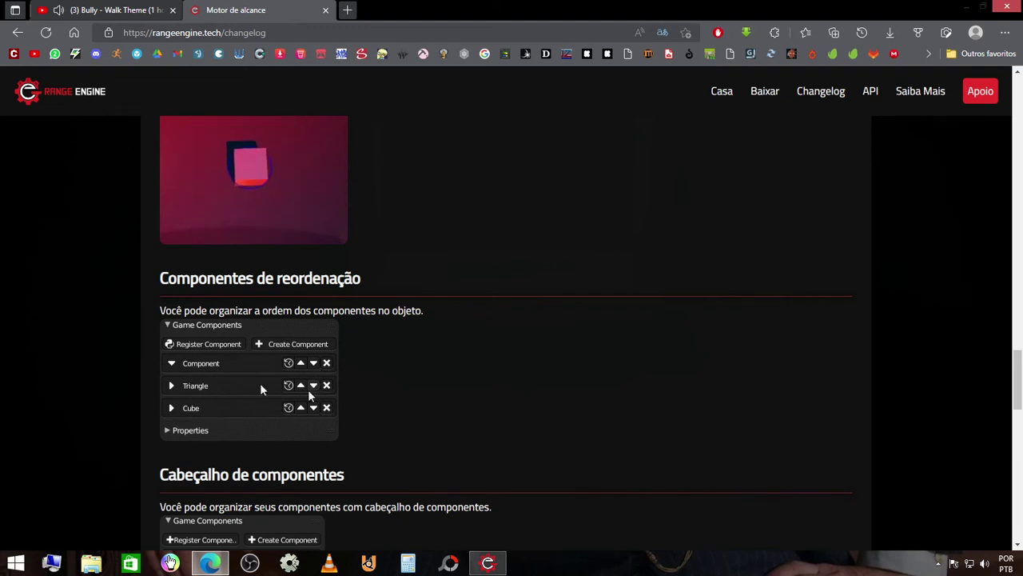
scroll(205, 402, "down", 2)
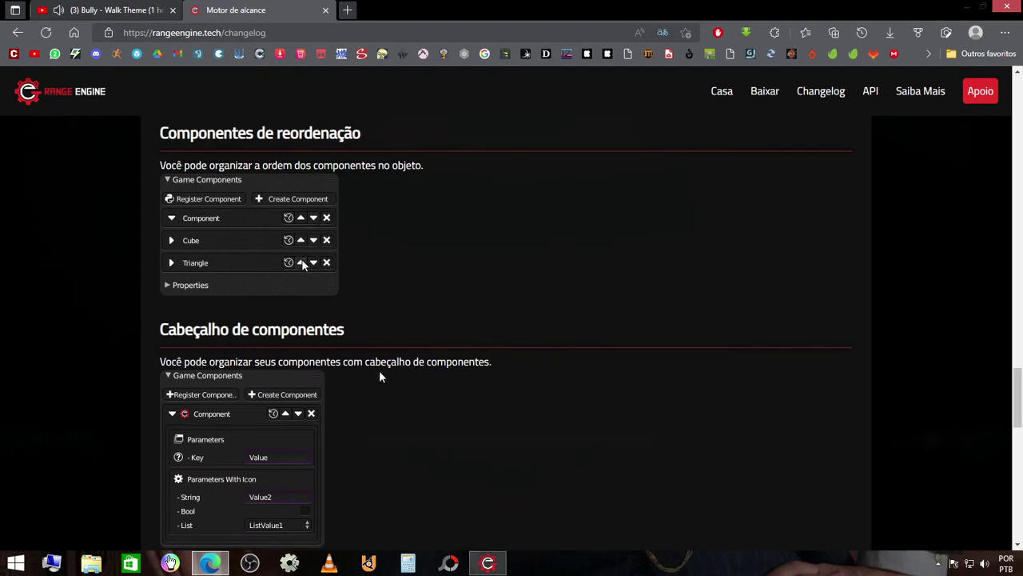
scroll(468, 374, "down", 1)
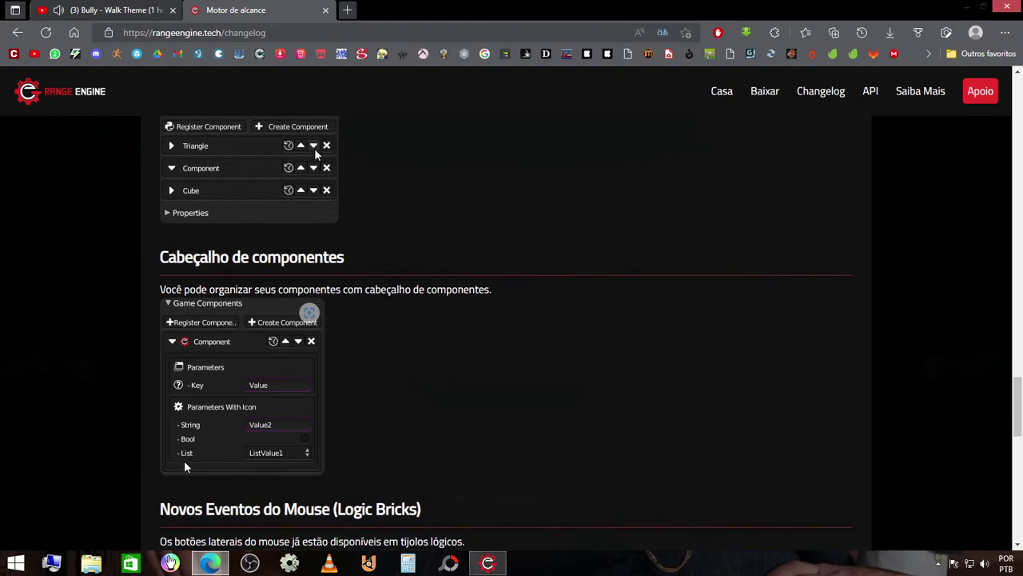
scroll(239, 442, "down", 2)
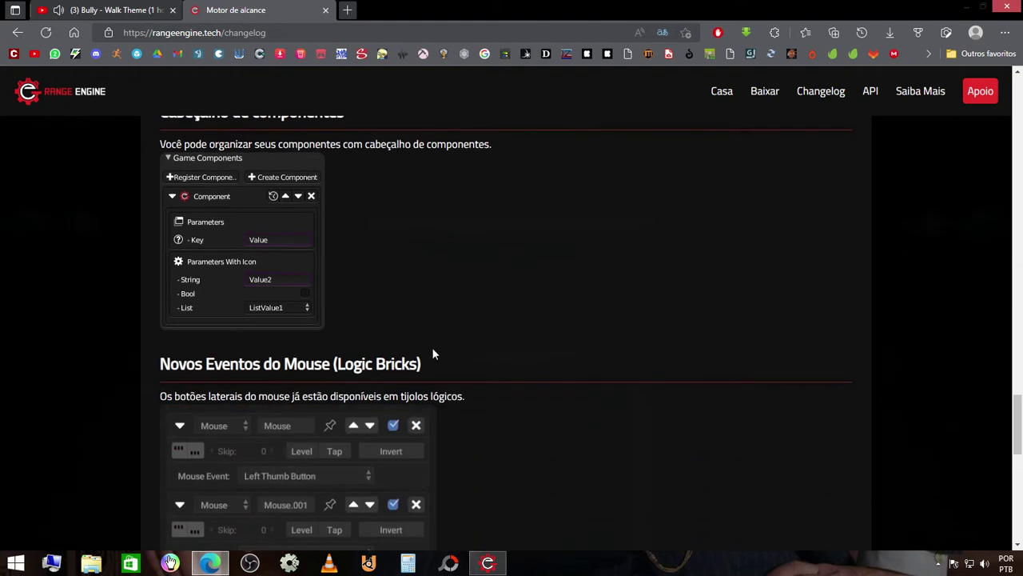
scroll(433, 353, "down", 1)
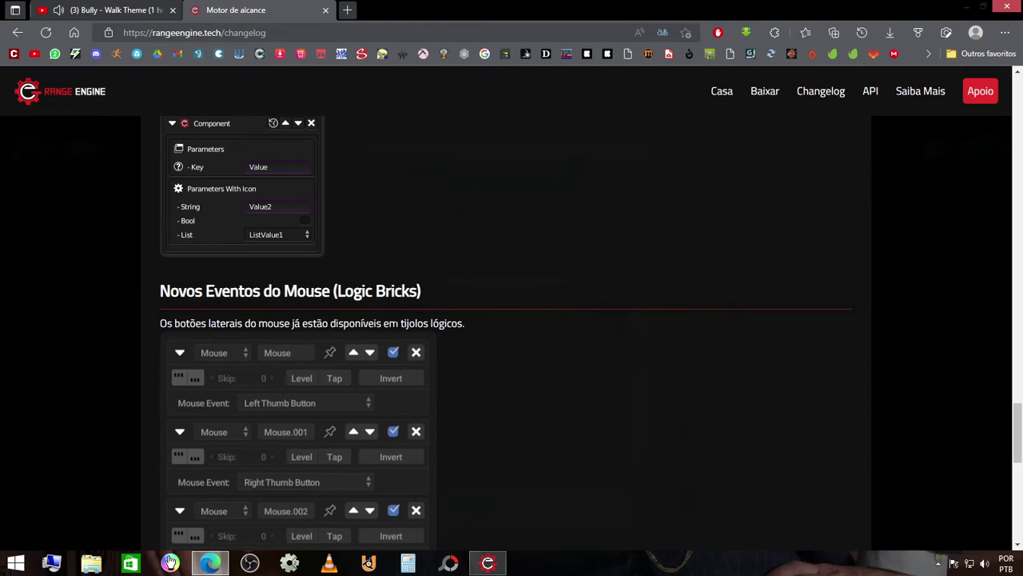
scroll(479, 348, "down", 1)
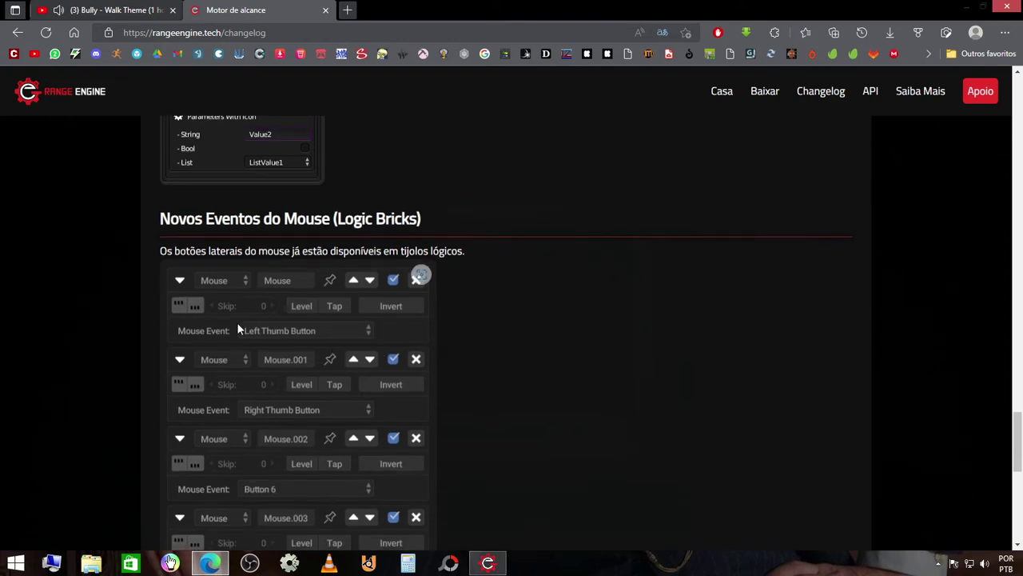
scroll(231, 321, "down", 1)
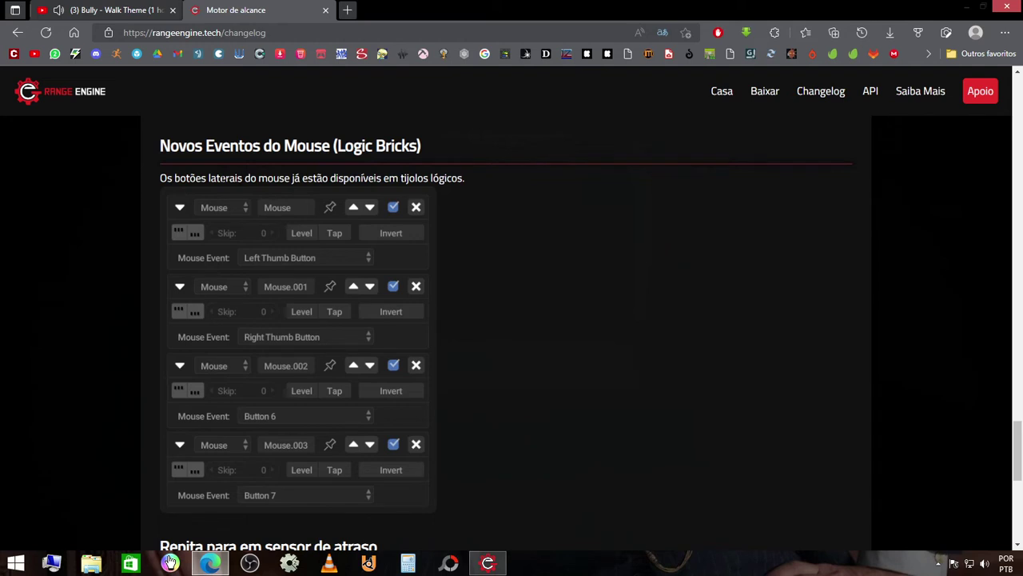
double_click(223, 182)
left_click(256, 178)
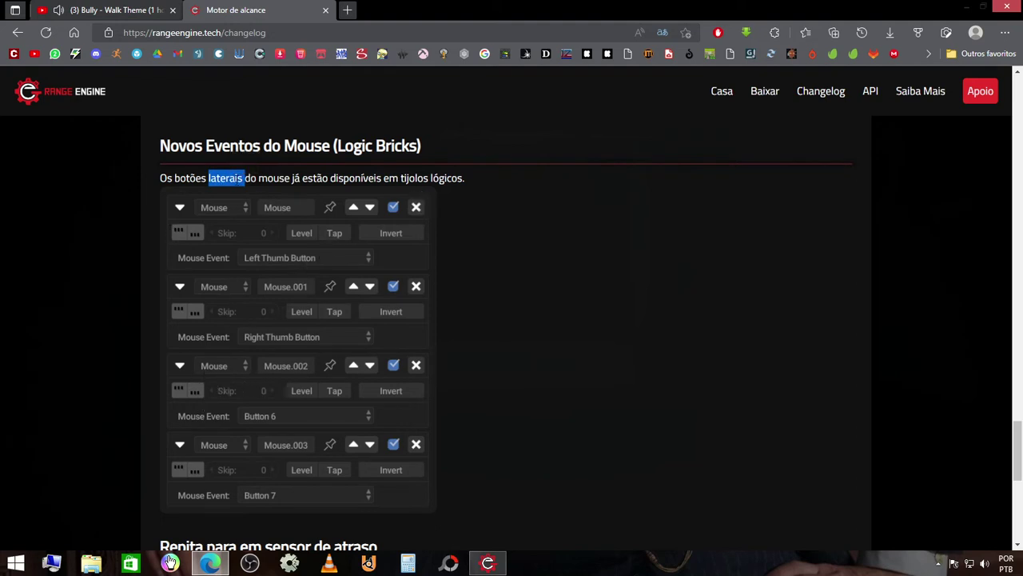
left_click(215, 239)
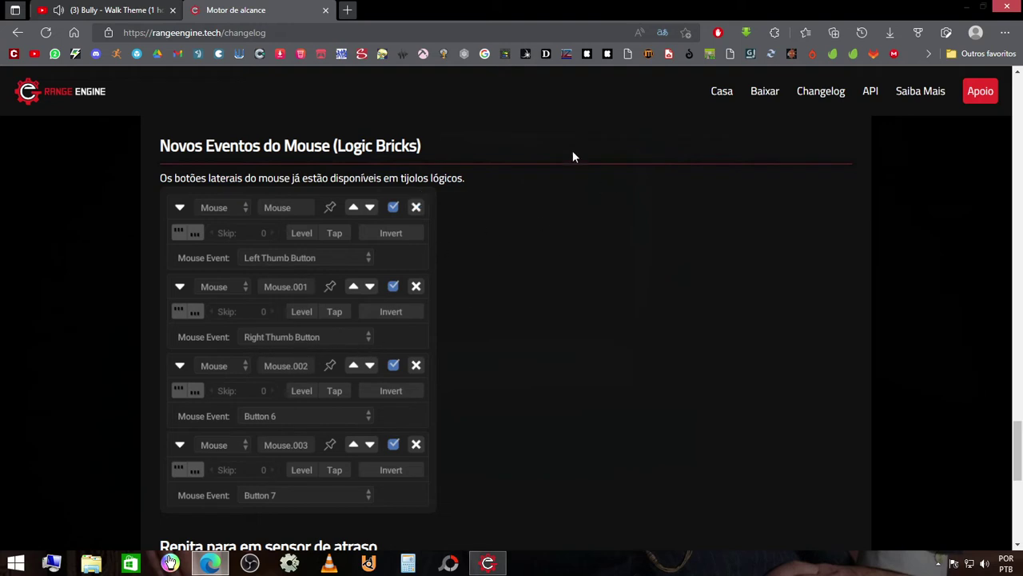
scroll(480, 324, "down", 1)
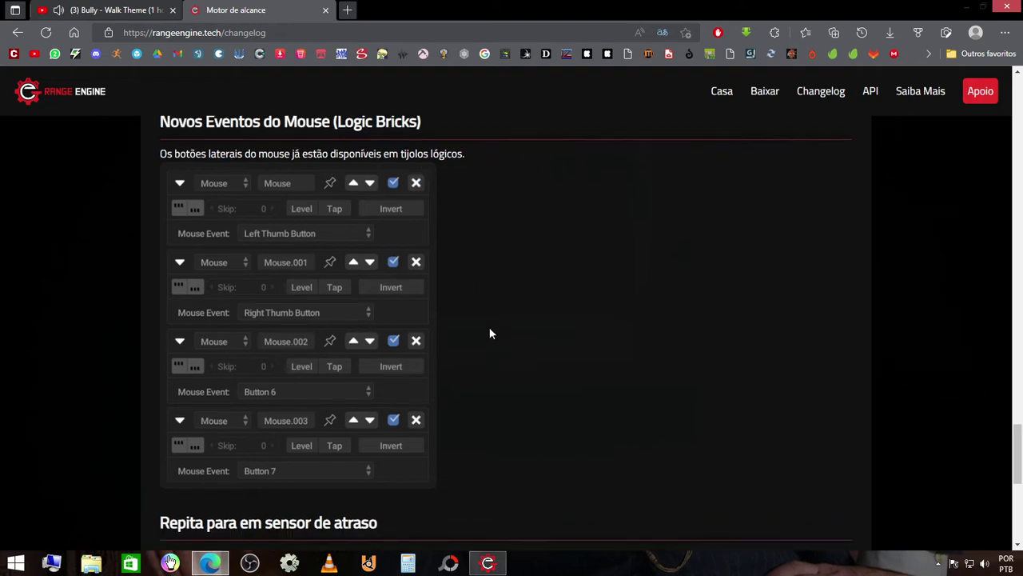
scroll(468, 340, "down", 1)
scroll(456, 344, "down", 1)
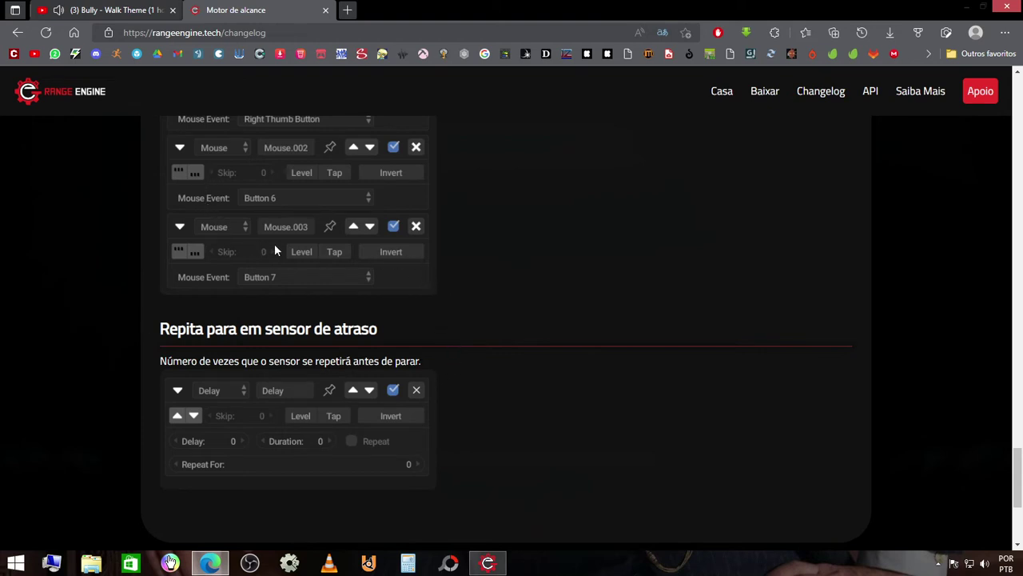
scroll(276, 240, "up", 1)
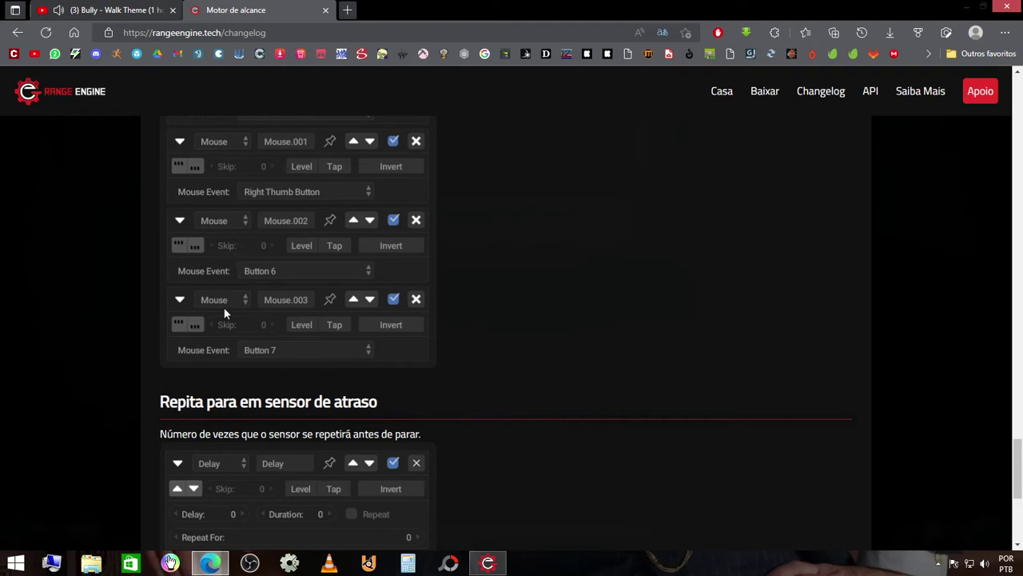
scroll(297, 350, "down", 2)
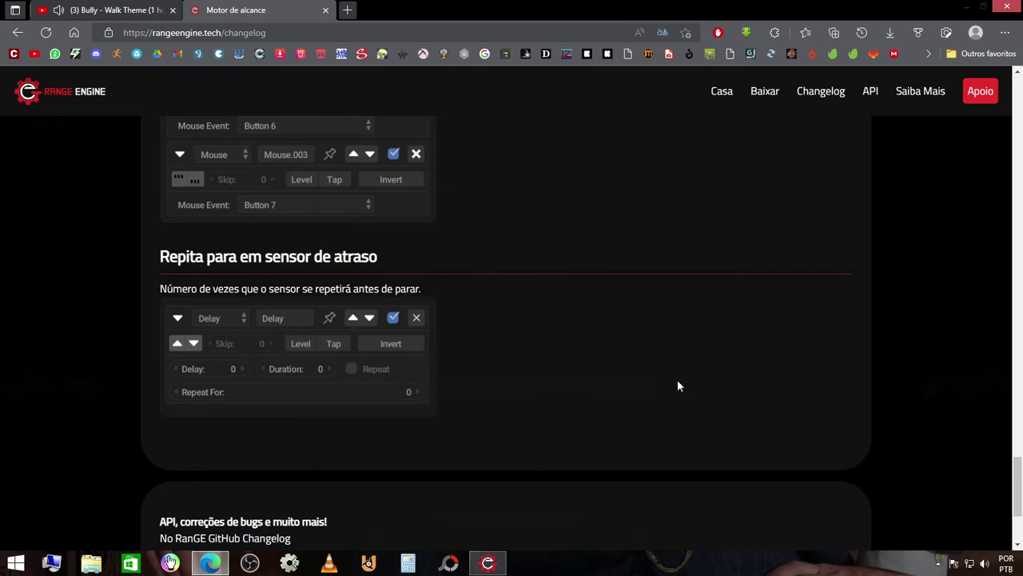
scroll(631, 351, "down", 3)
scroll(240, 352, "up", 1)
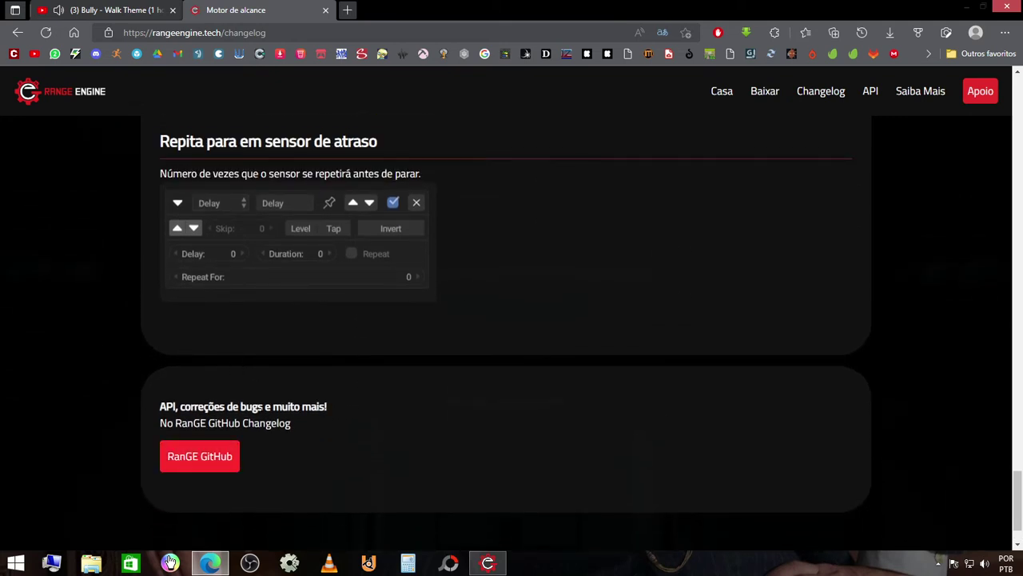
- Open the RanGE GitHub release notes, decline translation, and skim the first part of the page
left_click(209, 462)
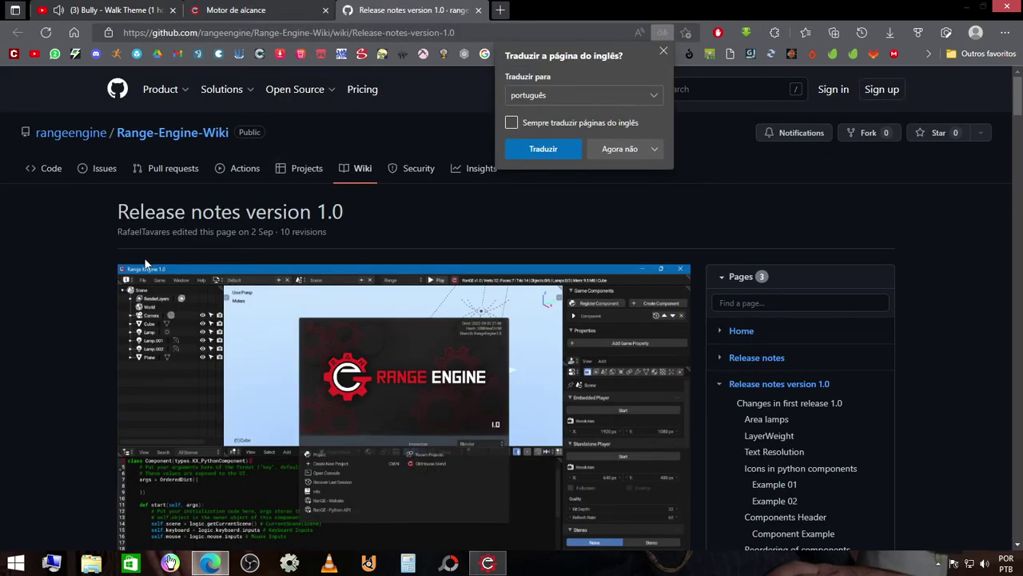
left_click(100, 254)
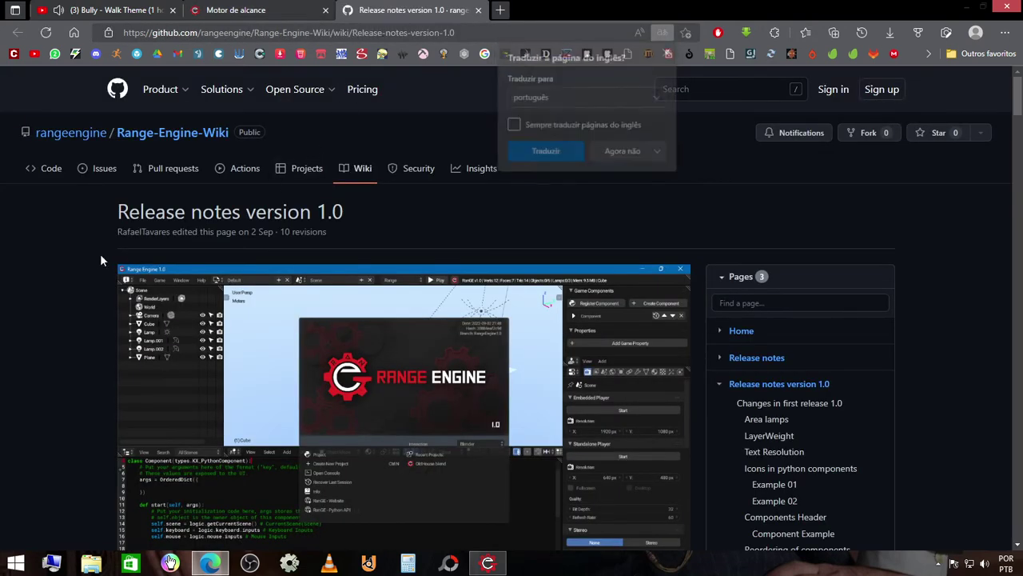
scroll(88, 257, "down", 4)
scroll(118, 241, "down", 5)
scroll(280, 264, "down", 5)
scroll(468, 285, "down", 8)
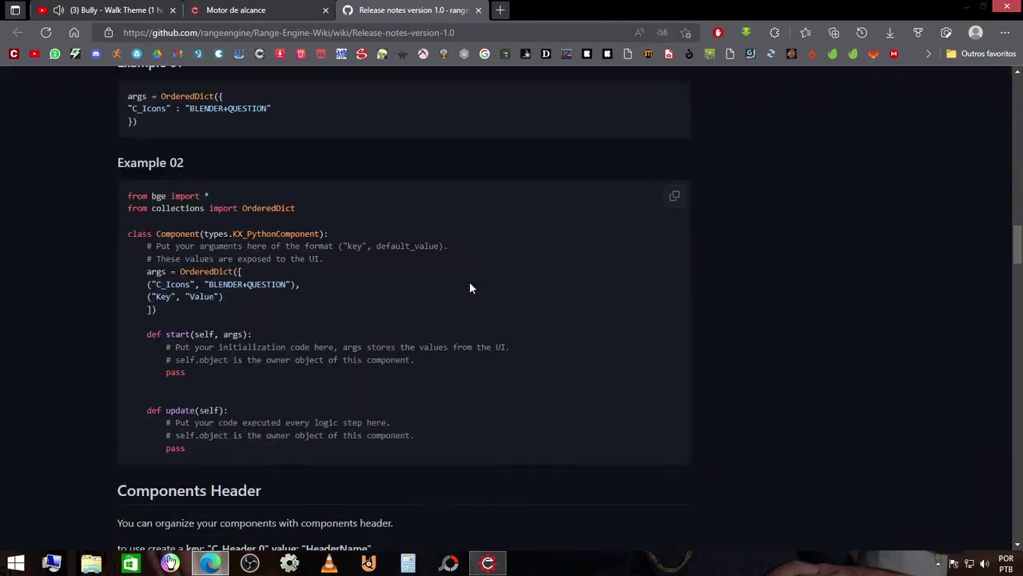
scroll(390, 334, "down", 6)
scroll(344, 324, "down", 4)
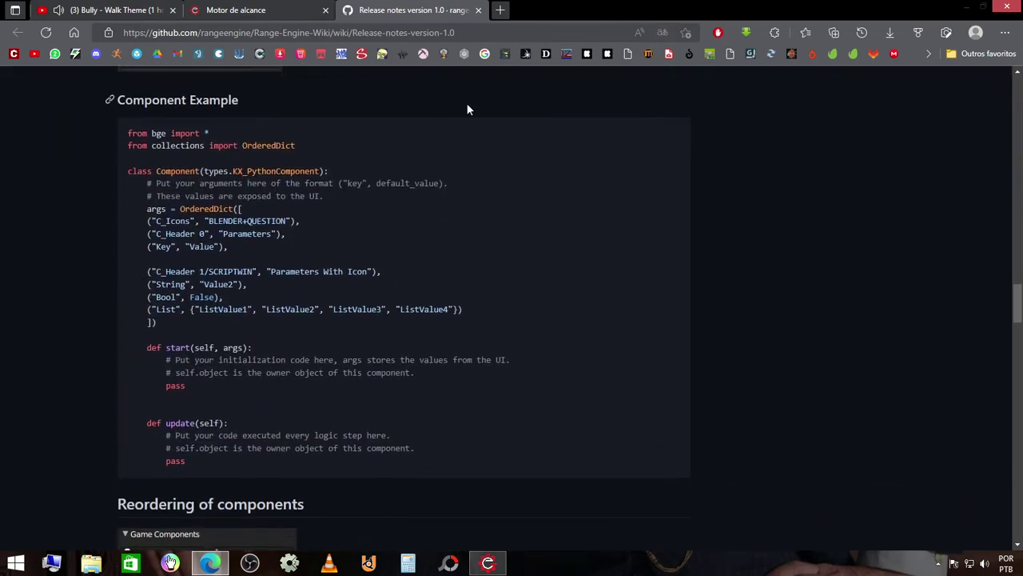
scroll(367, 273, "down", 2)
scroll(368, 273, "down", 4)
scroll(388, 267, "down", 5)
scroll(418, 270, "down", 4)
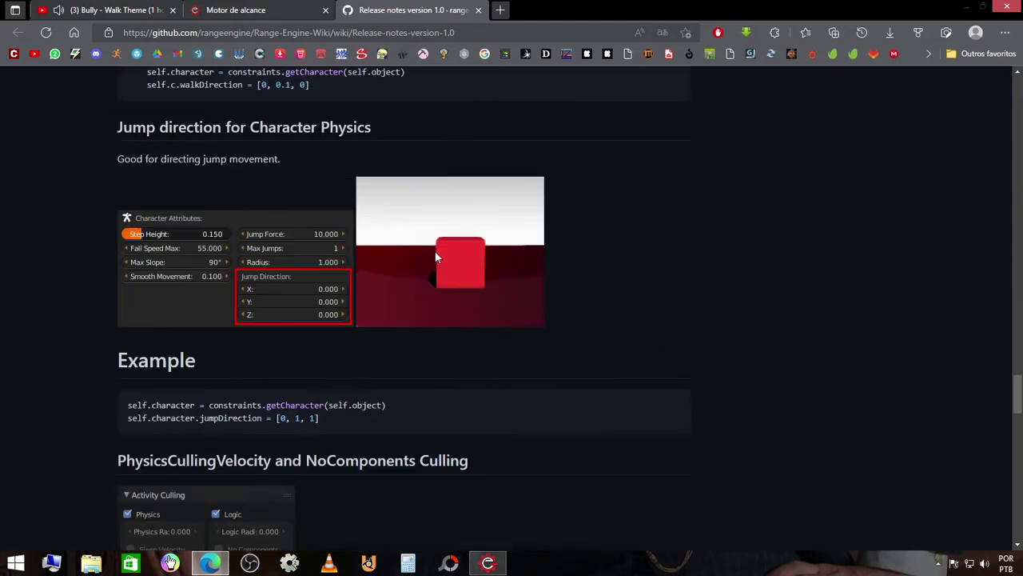
scroll(416, 264, "up", 4)
scroll(401, 271, "up", 3)
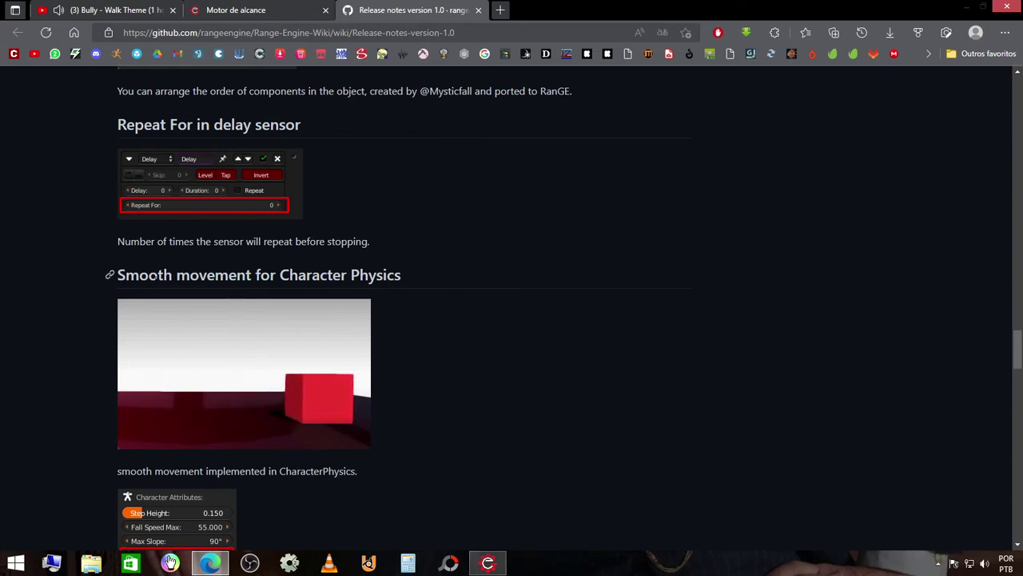
- Read on down to the Misc changes, Interface Changes and Bugs fixed sections
scroll(77, 351, "down", 2)
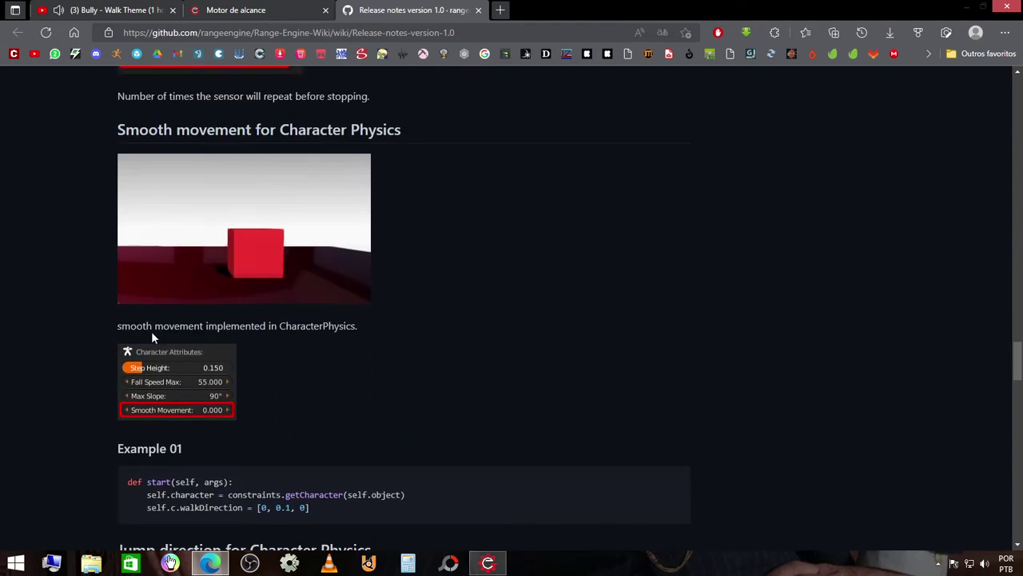
scroll(307, 340, "down", 1)
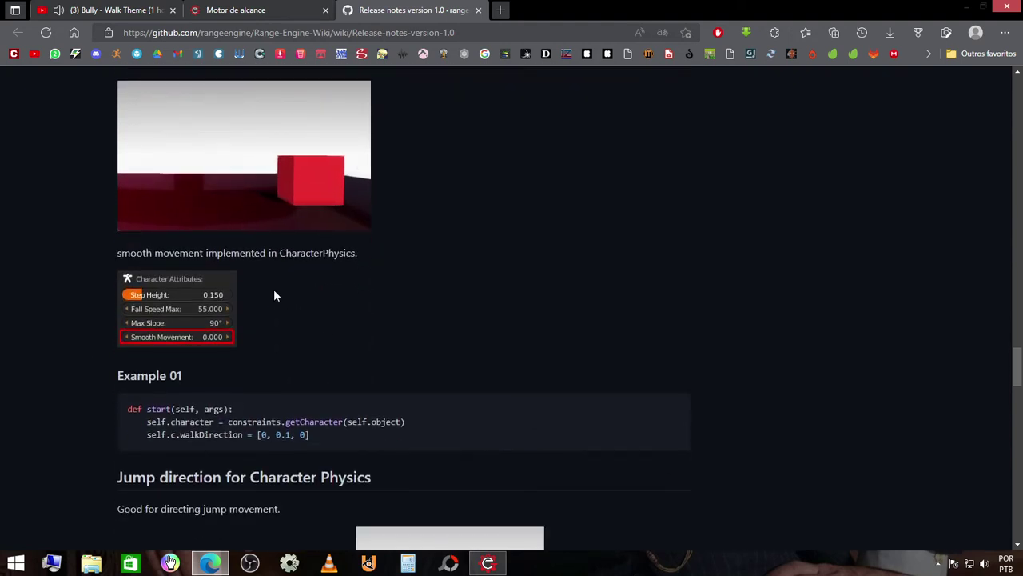
scroll(206, 286, "down", 1)
scroll(86, 288, "down", 1)
scroll(82, 288, "down", 2)
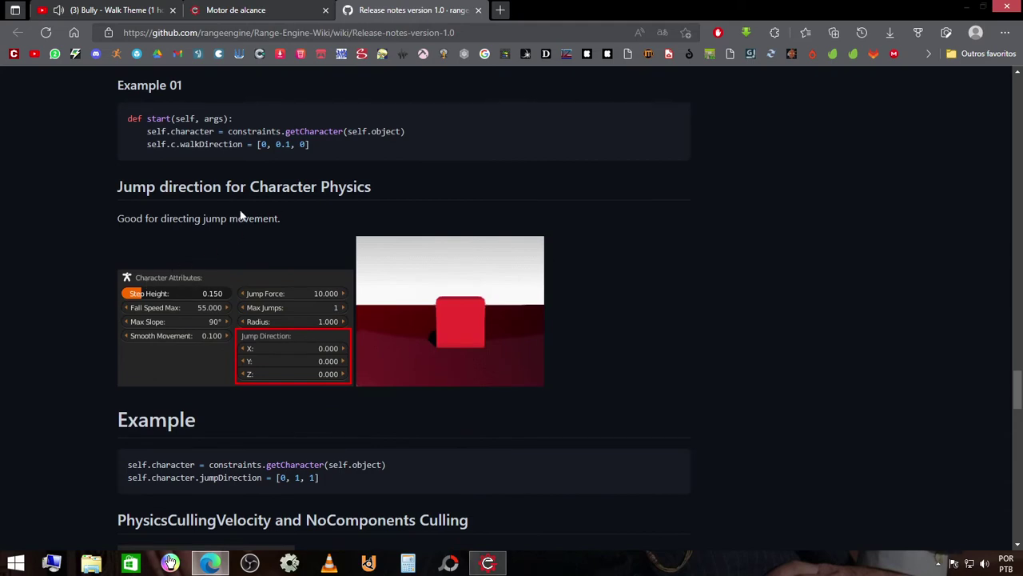
scroll(92, 194, "down", 2)
scroll(102, 201, "down", 2)
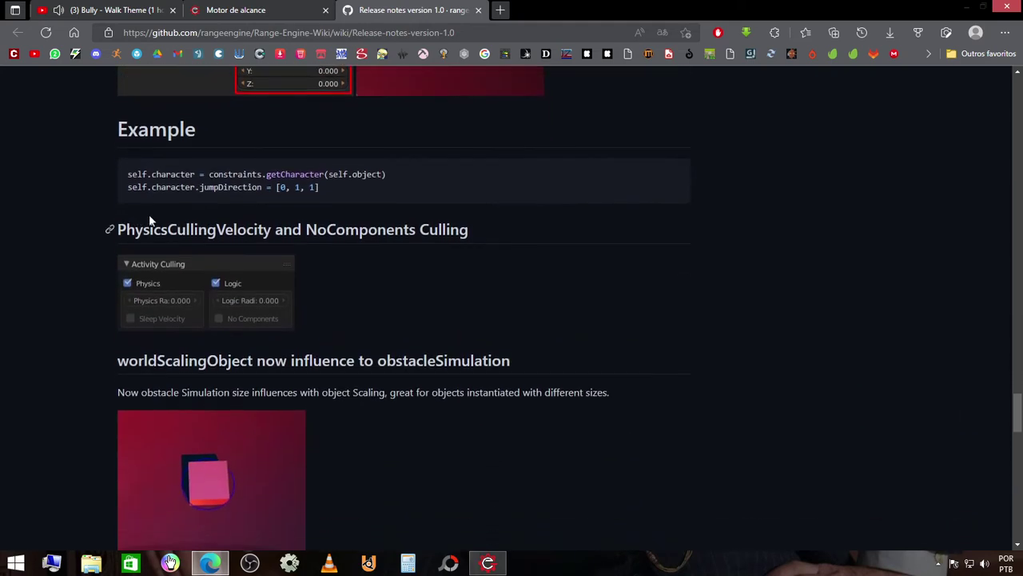
scroll(200, 240, "down", 1)
scroll(255, 319, "down", 1)
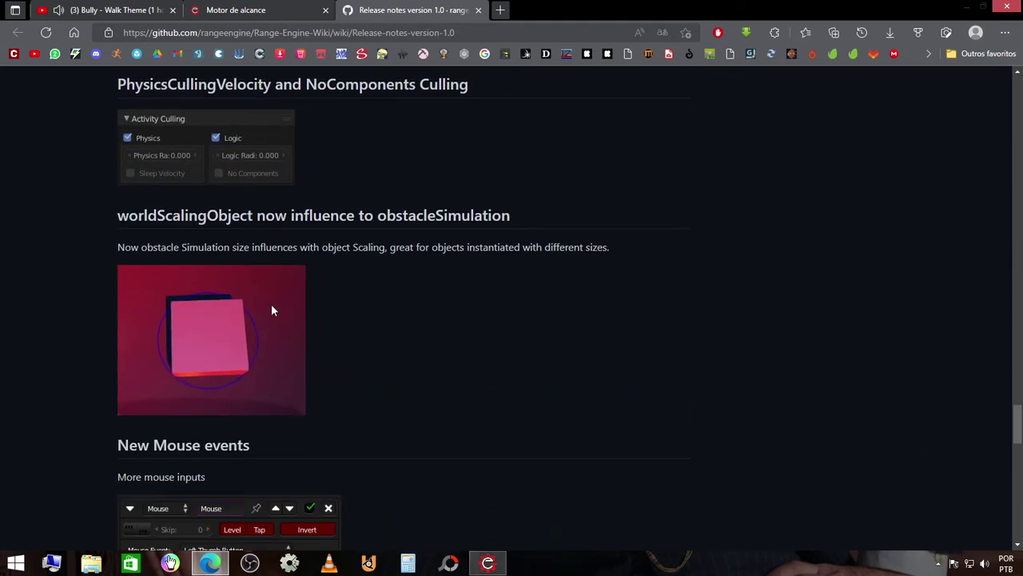
scroll(296, 314, "down", 4)
scroll(308, 308, "up", 1)
scroll(200, 264, "down", 5)
scroll(83, 231, "down", 1)
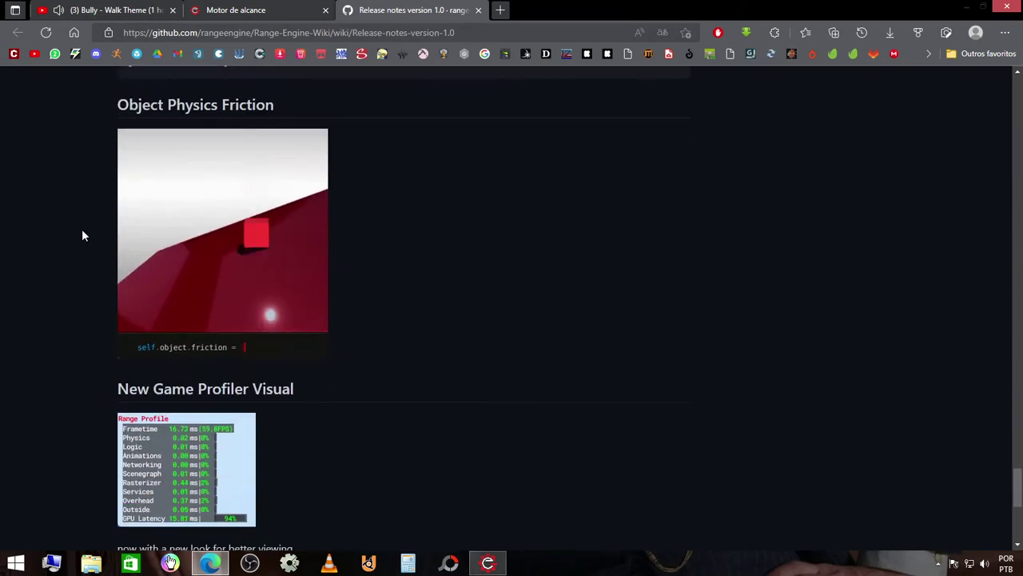
scroll(327, 253, "down", 2)
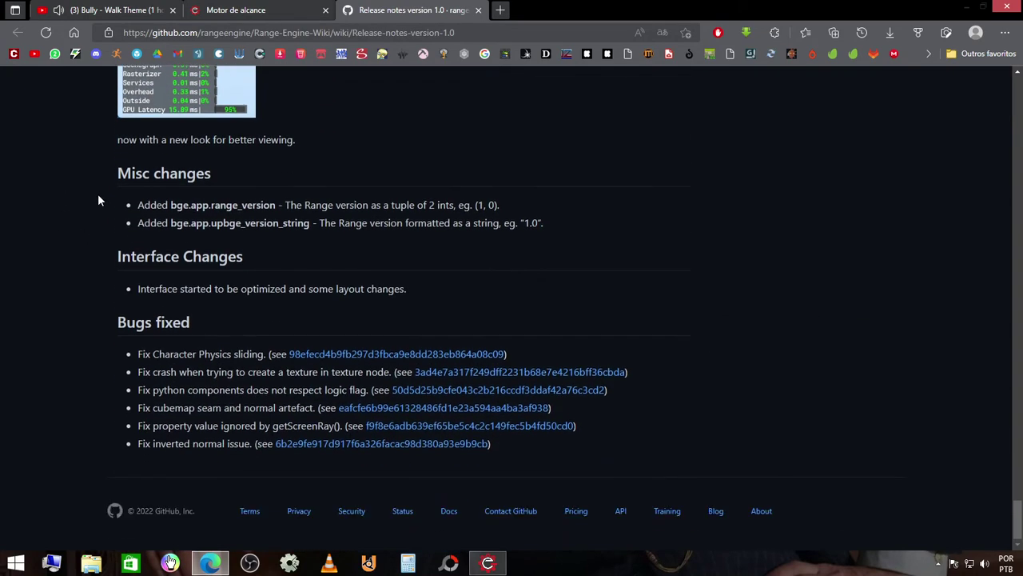
right_click(717, 141)
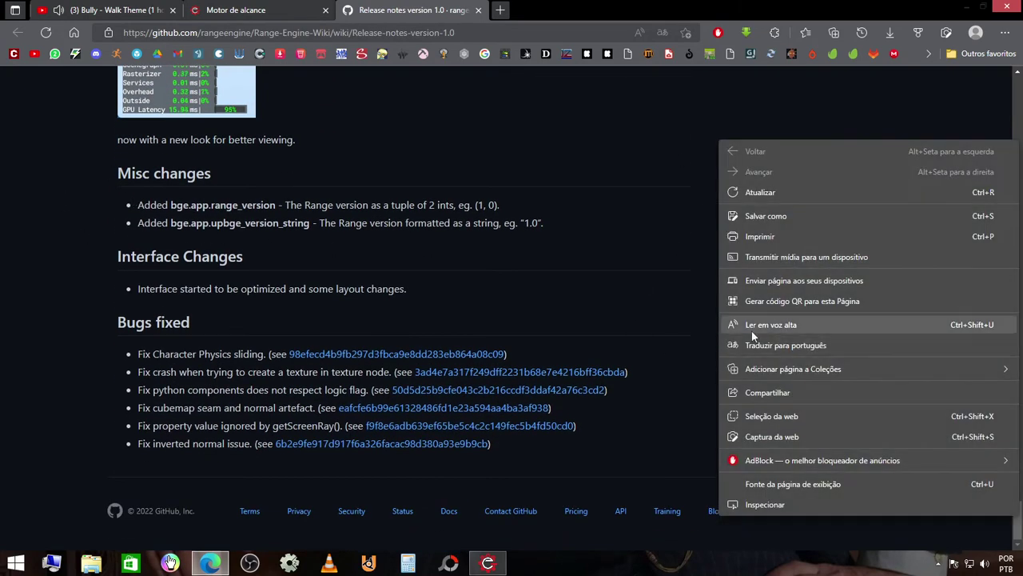
left_click(782, 346)
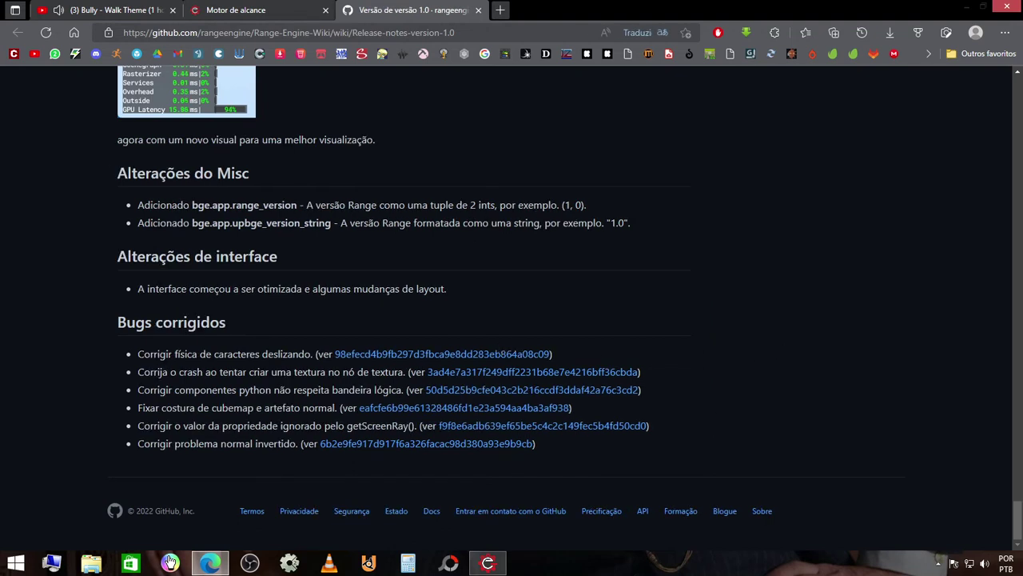
left_click_drag(175, 354, 224, 353)
left_click(288, 356)
double_click(349, 371)
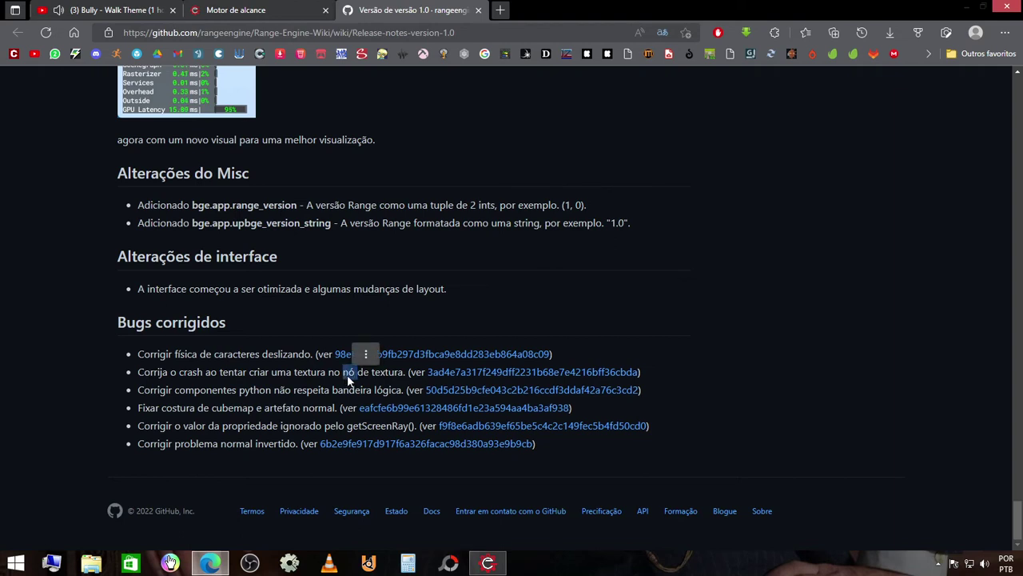
triple_click(347, 372)
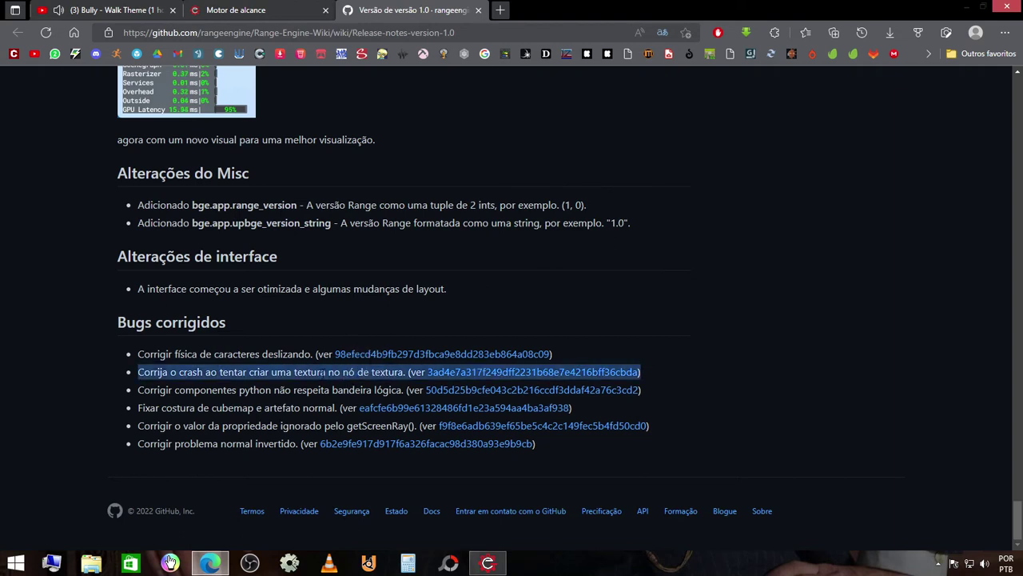
left_click(326, 372)
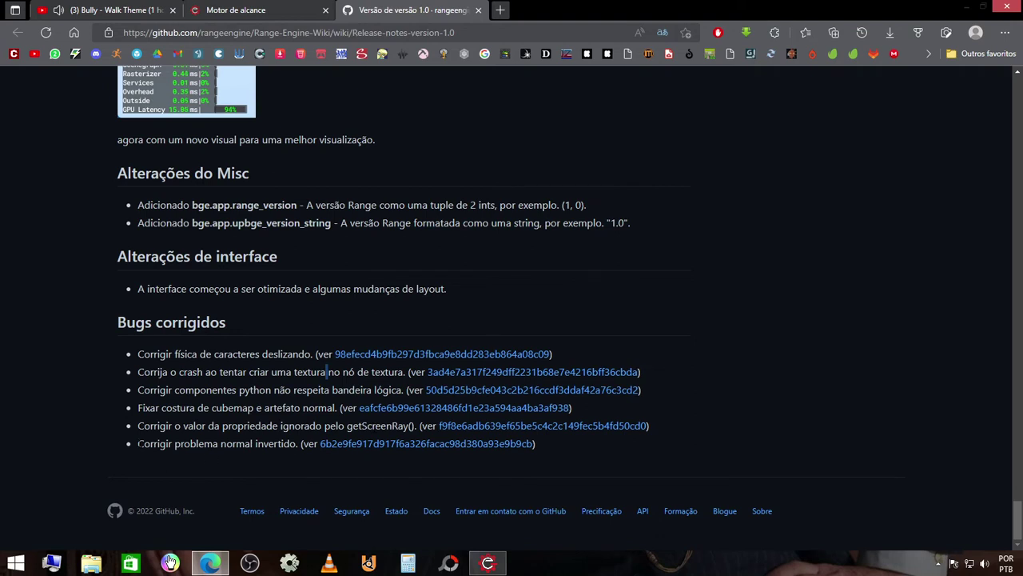
left_click_drag(137, 443, 295, 444)
left_click(256, 446)
scroll(304, 123, "up", 5)
scroll(304, 123, "up", 5)
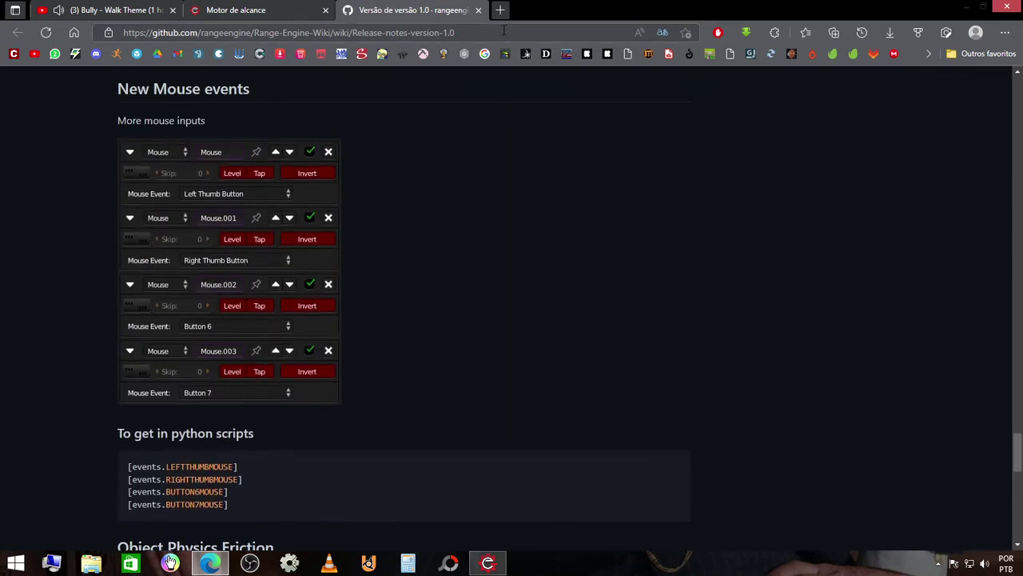
- Close the GitHub release notes tab and open the Range Engine API manual from the changelog
left_click(479, 9)
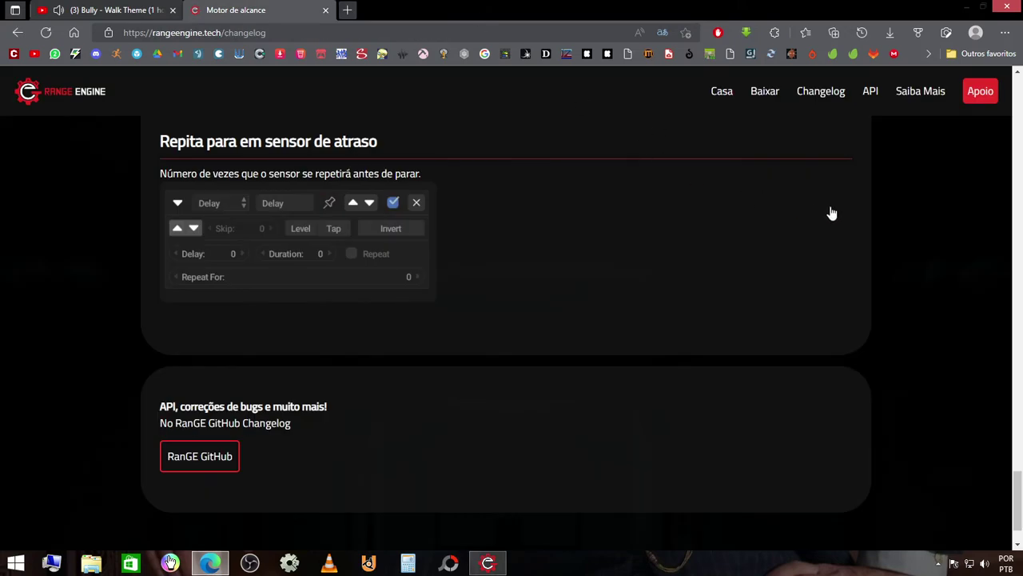
scroll(883, 148, "up", 10)
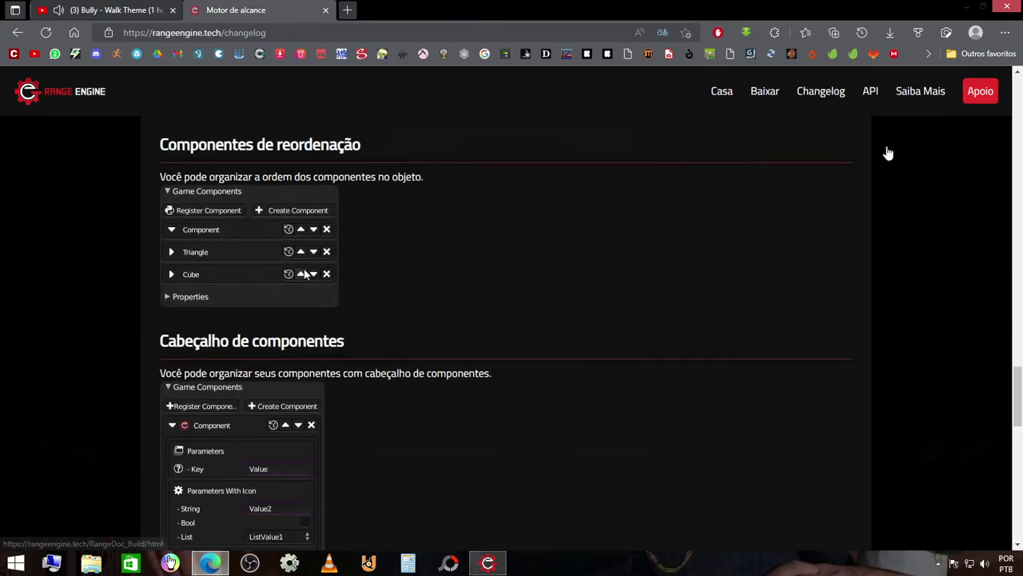
left_click(871, 94)
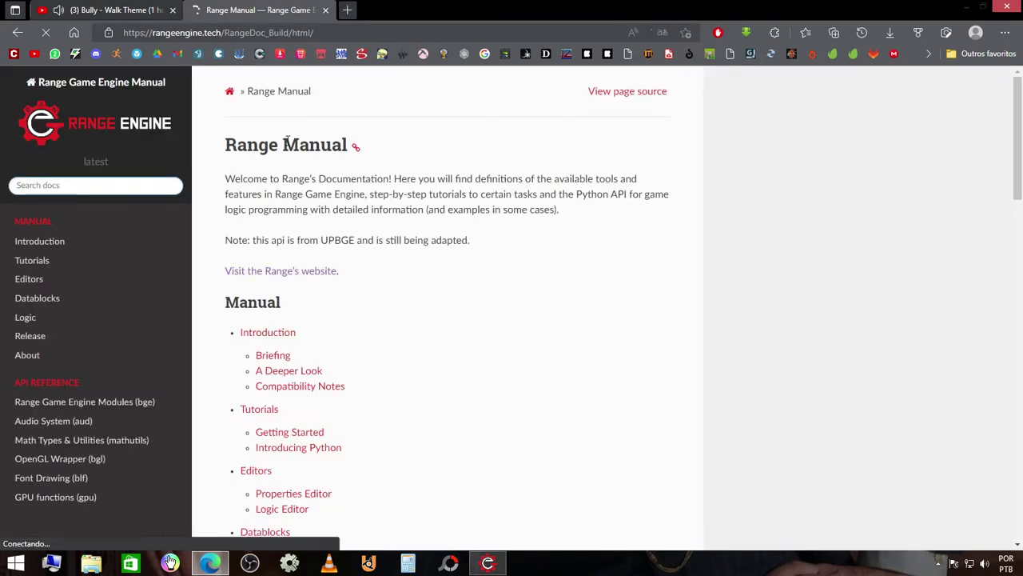
- Skim the Range manual, close its tab, and minimize the browser window
scroll(343, 271, "down", 1)
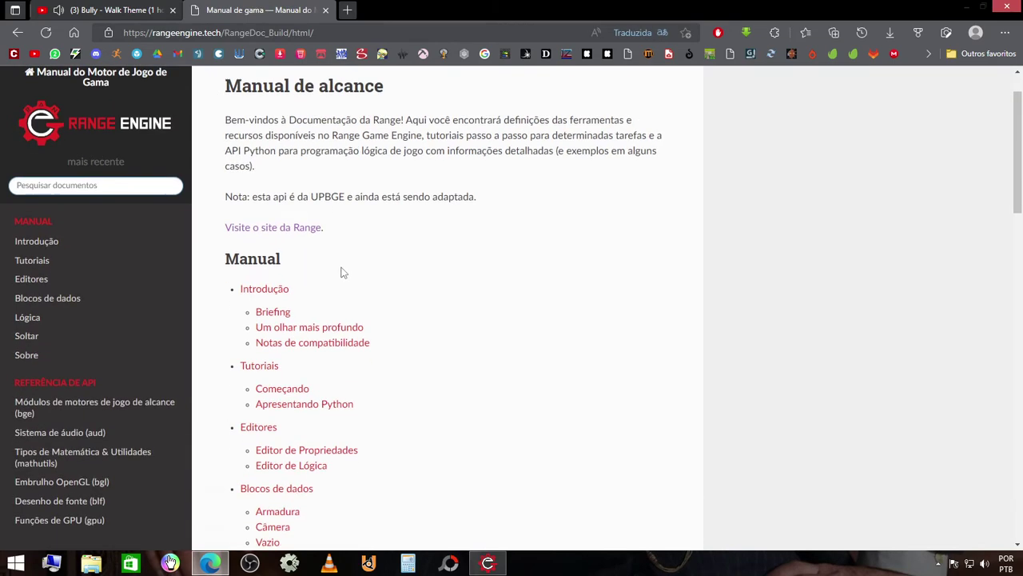
scroll(418, 269, "down", 3)
scroll(401, 277, "down", 3)
scroll(360, 278, "down", 5)
scroll(375, 276, "down", 3)
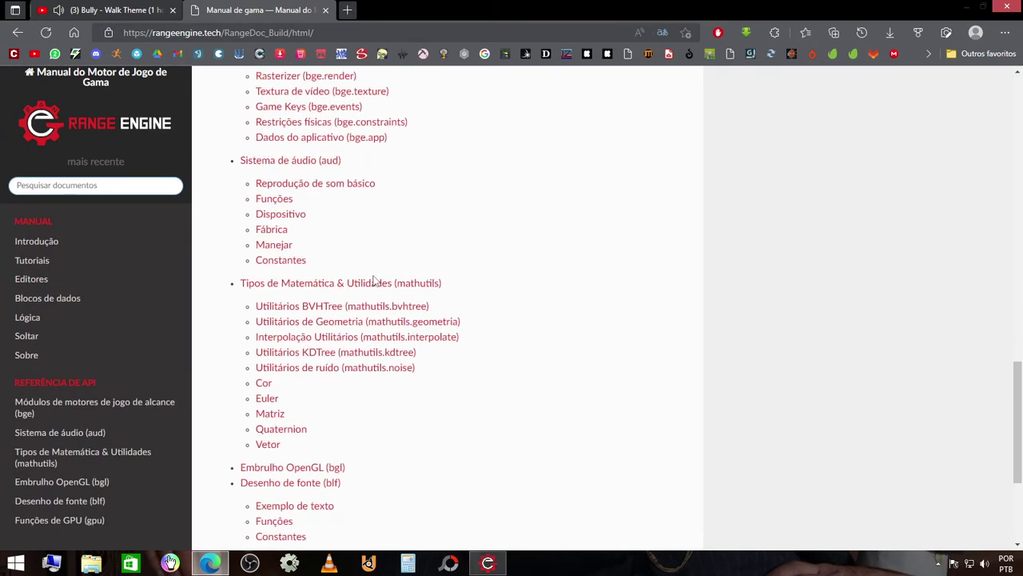
scroll(347, 277, "down", 3)
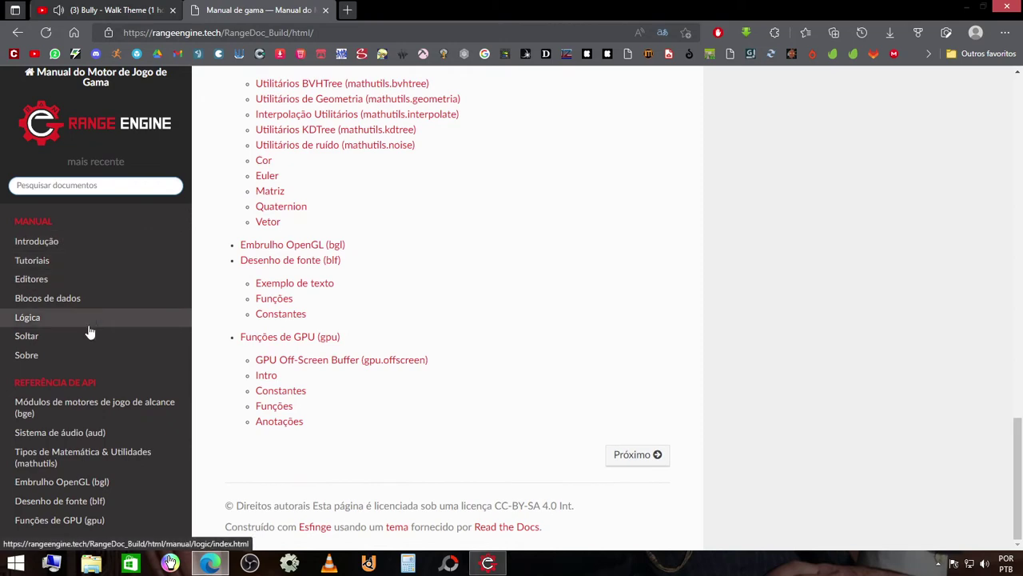
scroll(112, 400, "up", 1)
scroll(136, 378, "up", 5)
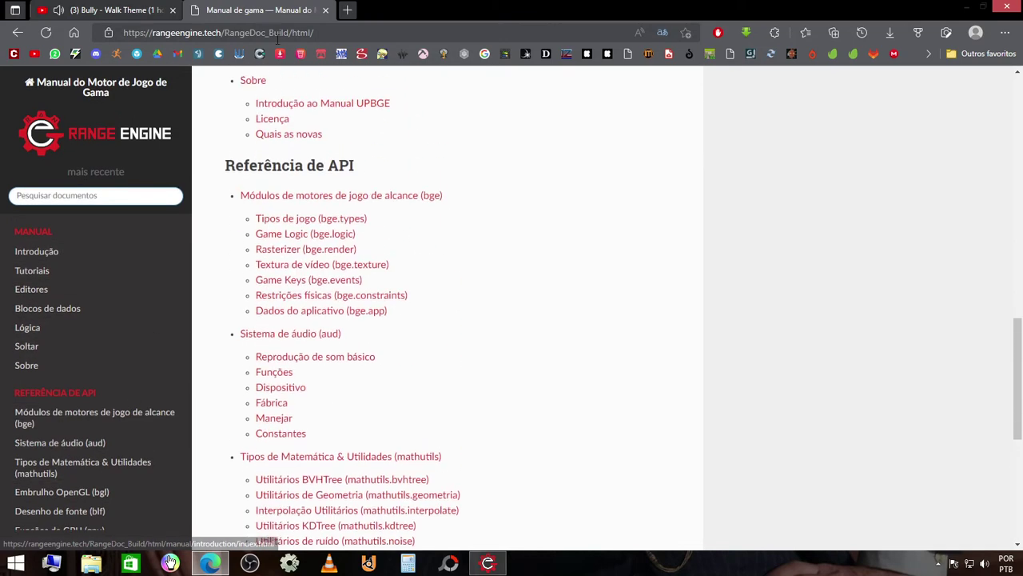
left_click(324, 9)
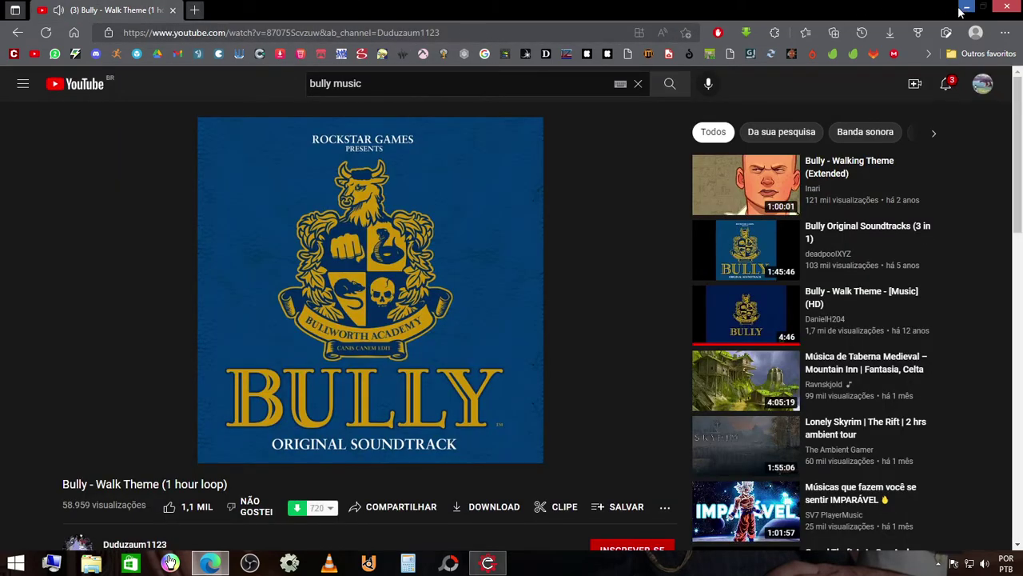
left_click(965, 8)
- Bring Range Engine back up, dismiss the startup splash, and frame the default cube
left_click(487, 563)
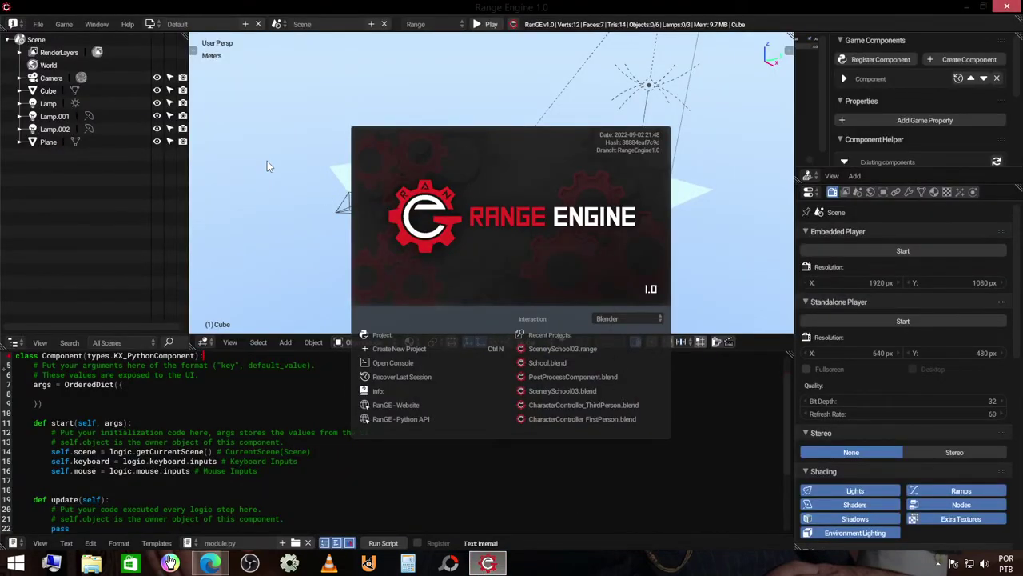
left_click(323, 140)
middle_click_drag(542, 192, 506, 178)
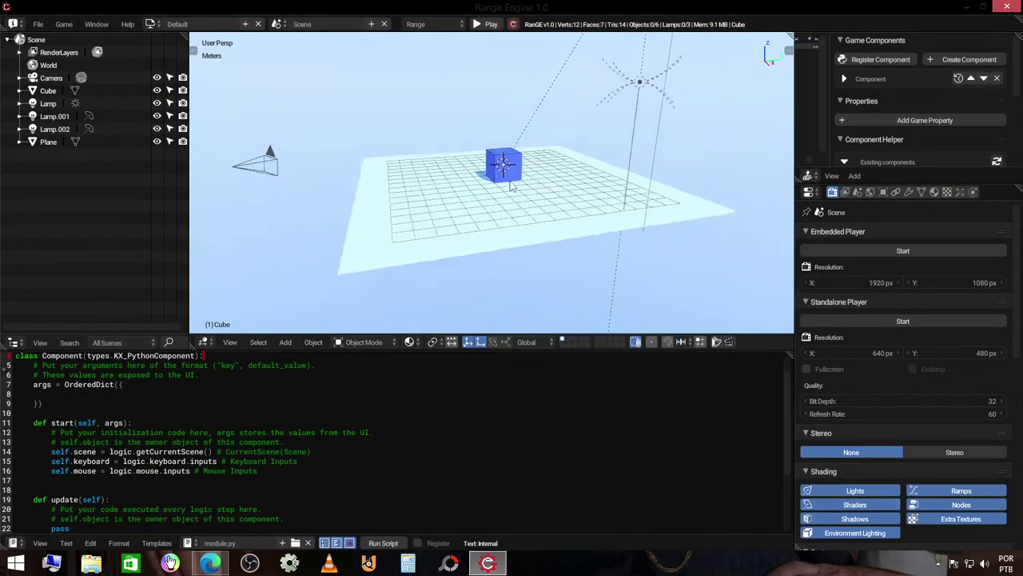
scroll(506, 177, "up", 5)
- In Edit mode, scale the cube along the X axis into a tall, narrow pillar
left_click(550, 148)
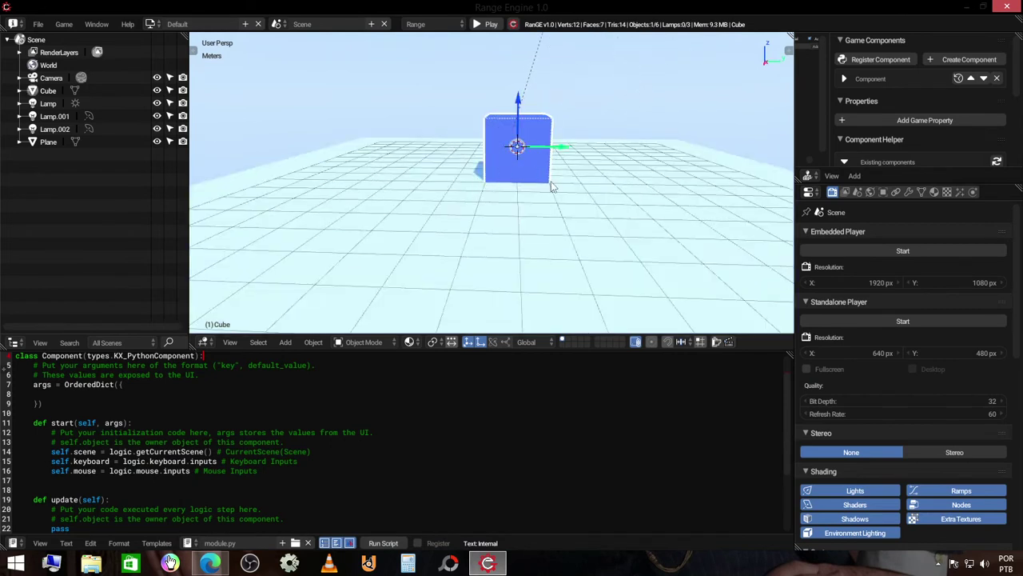
key("Tab")
key("x")
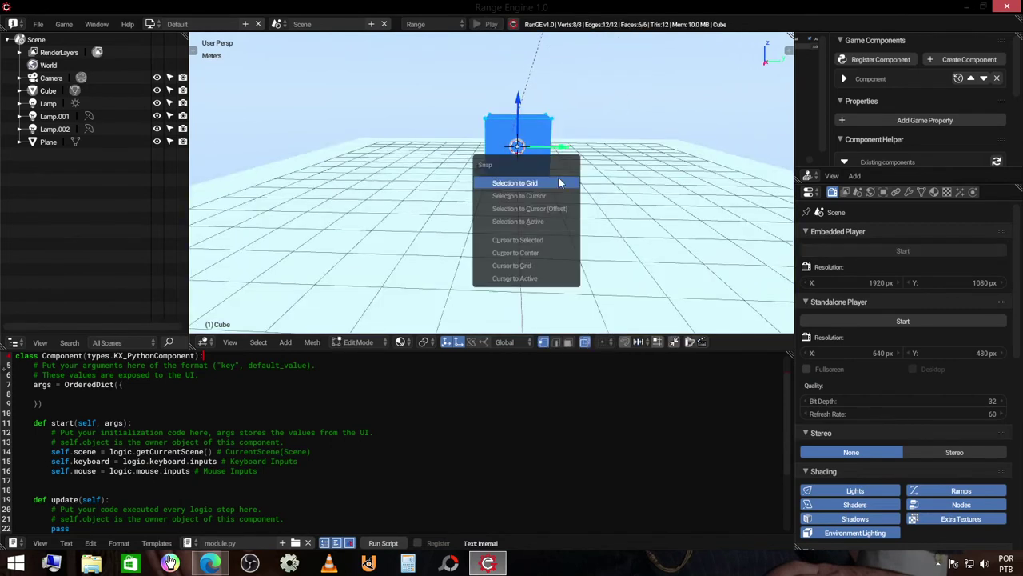
key("s")
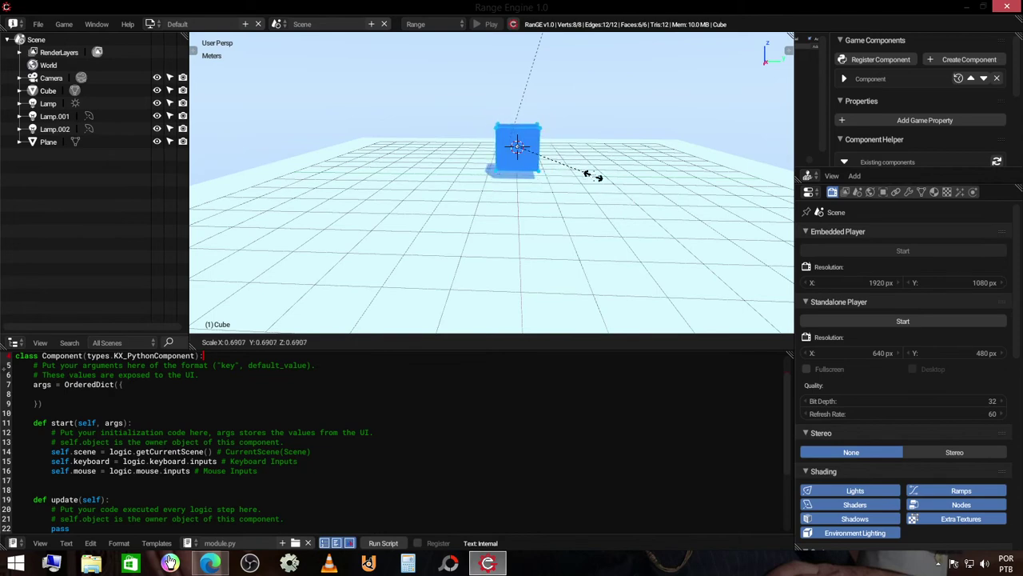
key("x")
left_click(502, 161)
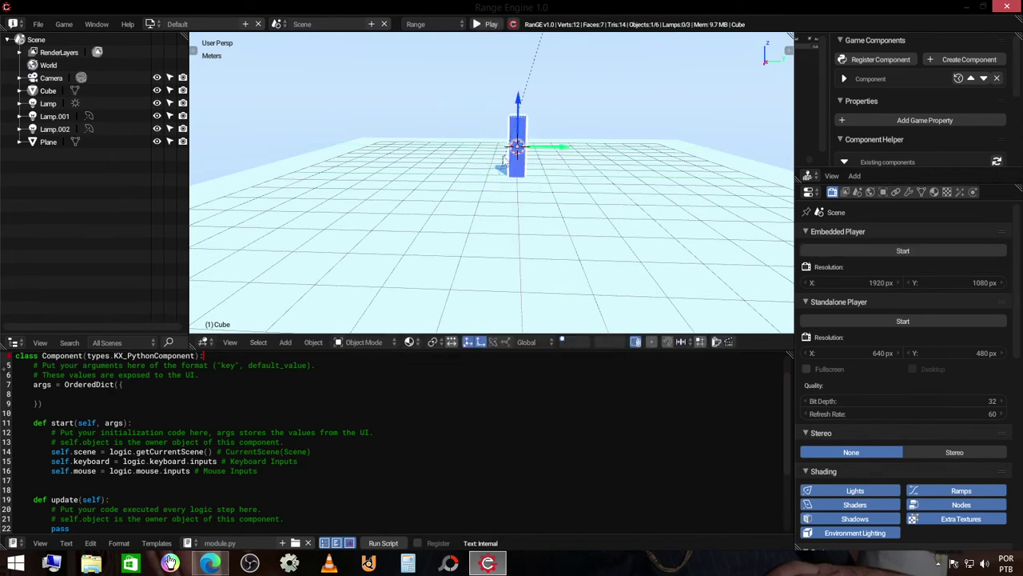
mouse_move(503, 159)
middle_mouse_down()
mouse_move(602, 167)
mouse_move(564, 146)
mouse_move(515, 171)
middle_mouse_up()
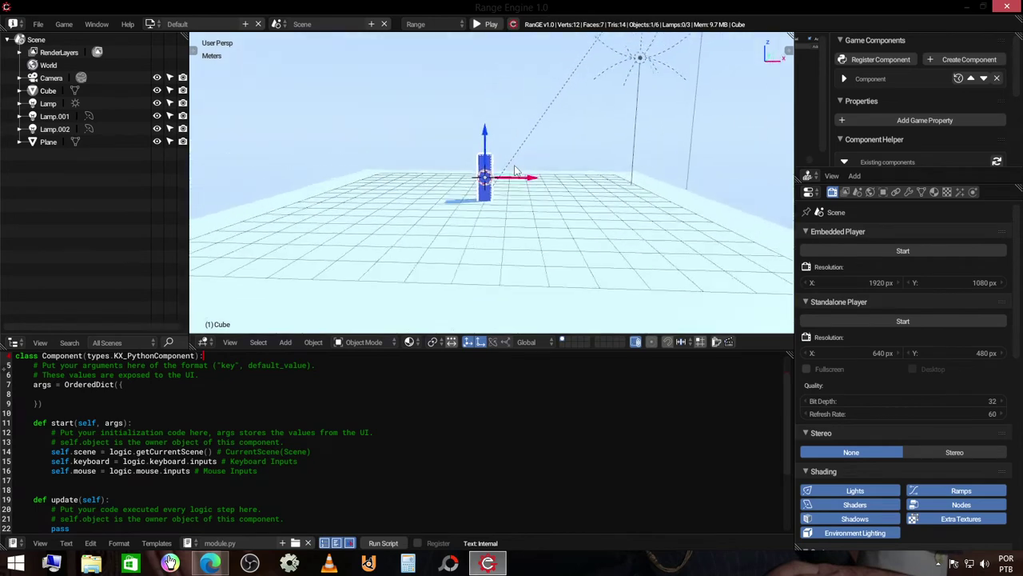
scroll(515, 171, "up", 2)
scroll(541, 189, "up", 1)
scroll(544, 190, "up", 1)
scroll(510, 186, "up", 1)
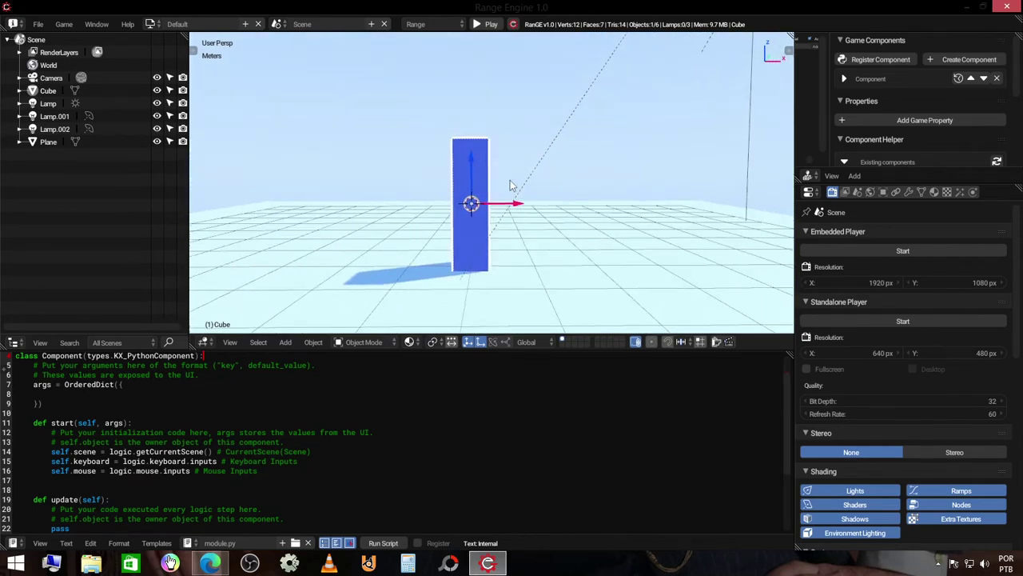
- Give the cube Character physics with Actor enabled and Capsule collision bounds
left_click(973, 192)
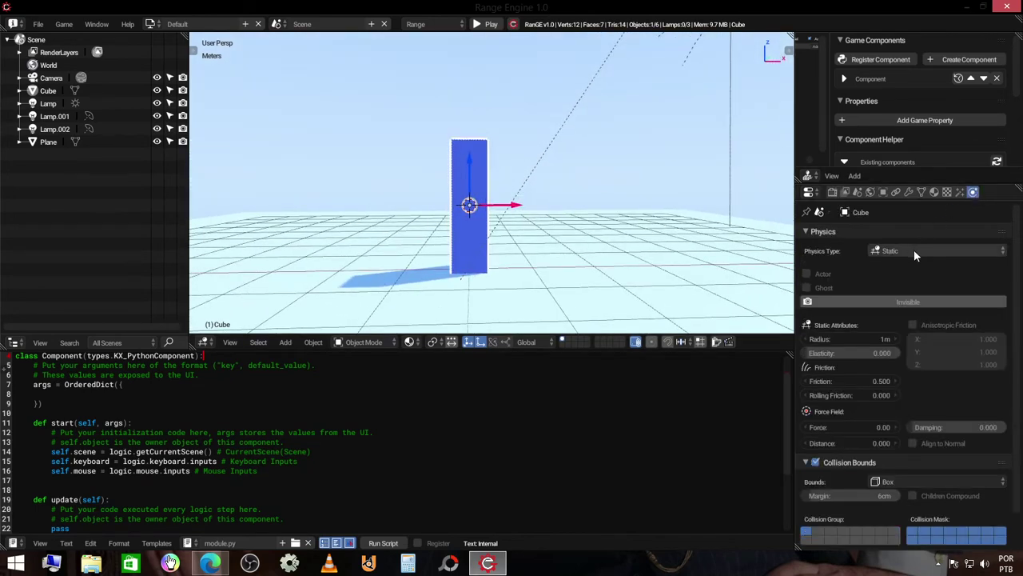
left_click(913, 249)
left_click(898, 126)
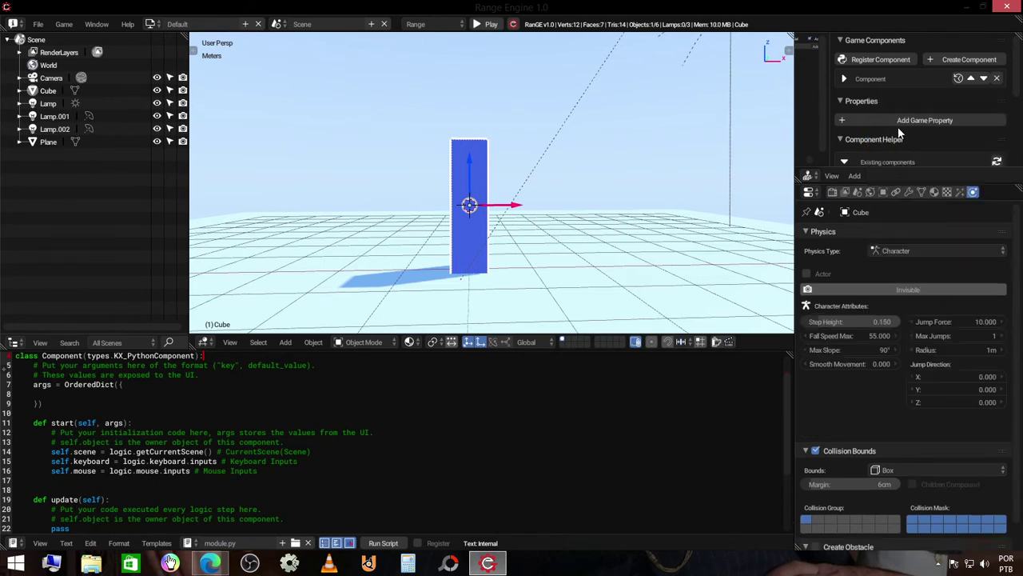
left_click(807, 273)
left_click(887, 441)
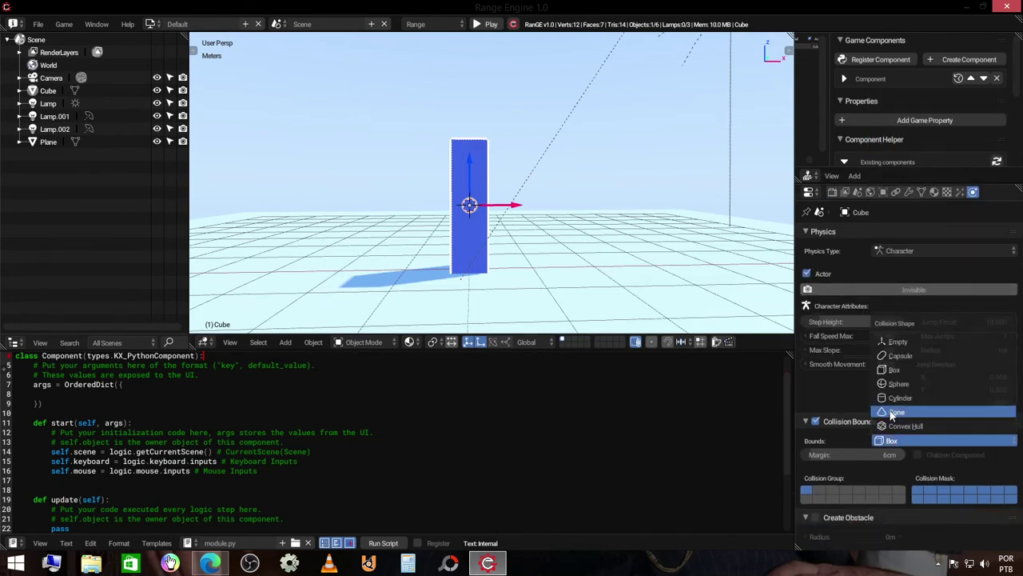
left_click(900, 358)
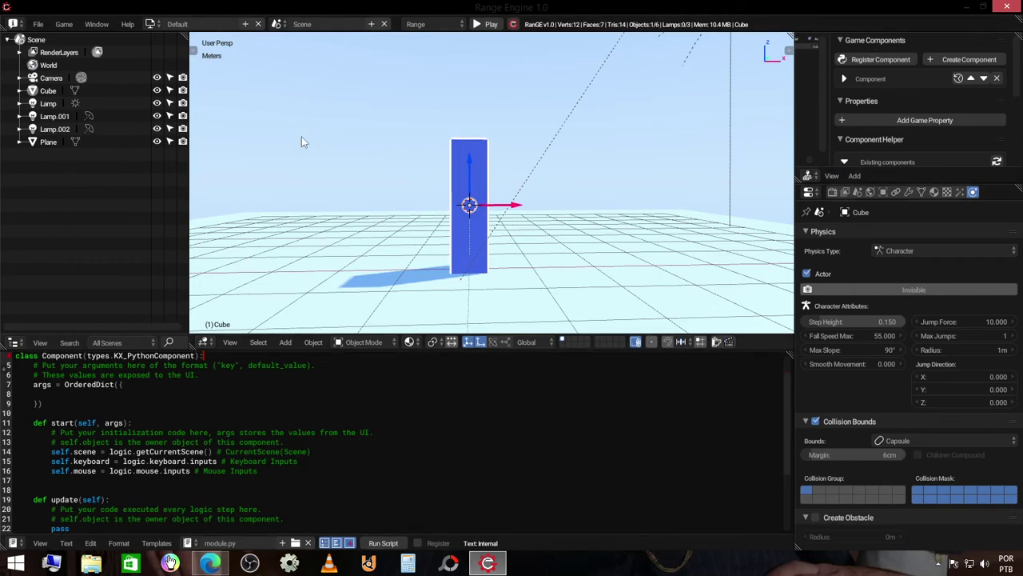
- Orbit around the pillar to a low frontal view
scroll(571, 186, "down", 1)
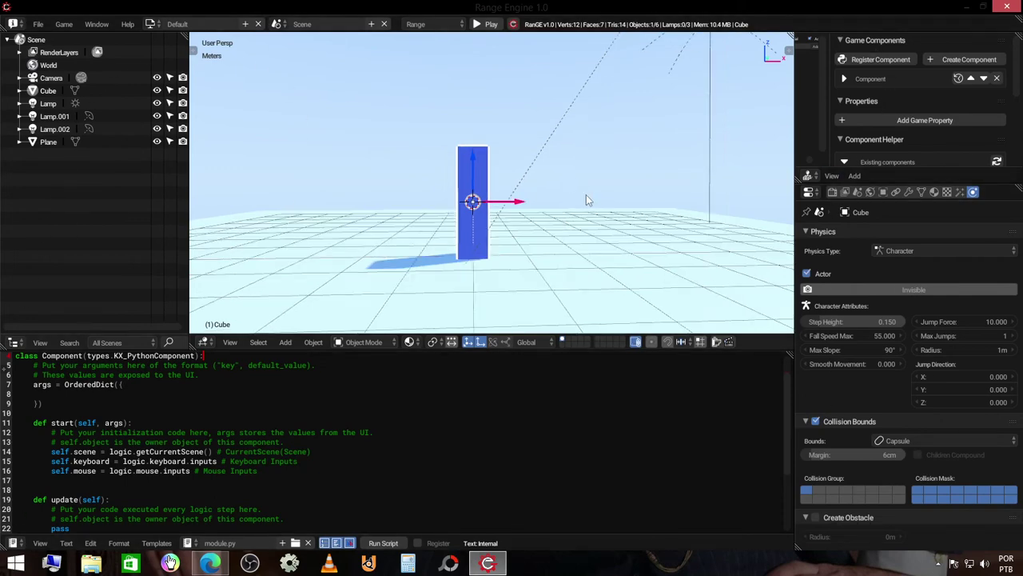
mouse_move(586, 200)
middle_mouse_down()
mouse_move(558, 271)
mouse_move(515, 214)
middle_mouse_up()
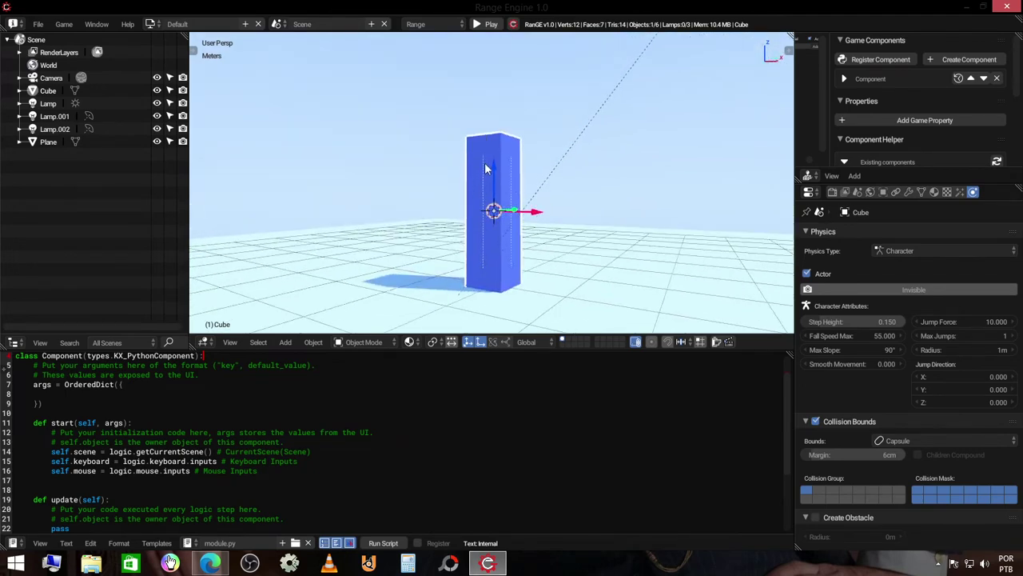
middle_click_drag(485, 168, 471, 153)
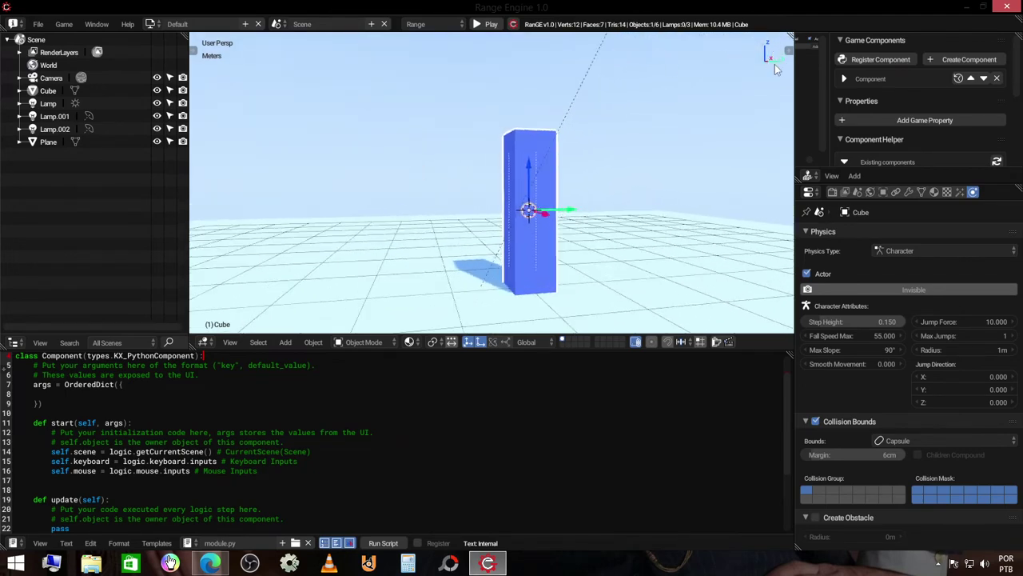
mouse_move(776, 69)
left_mouse_down()
mouse_move(760, 79)
mouse_move(781, 67)
left_mouse_up()
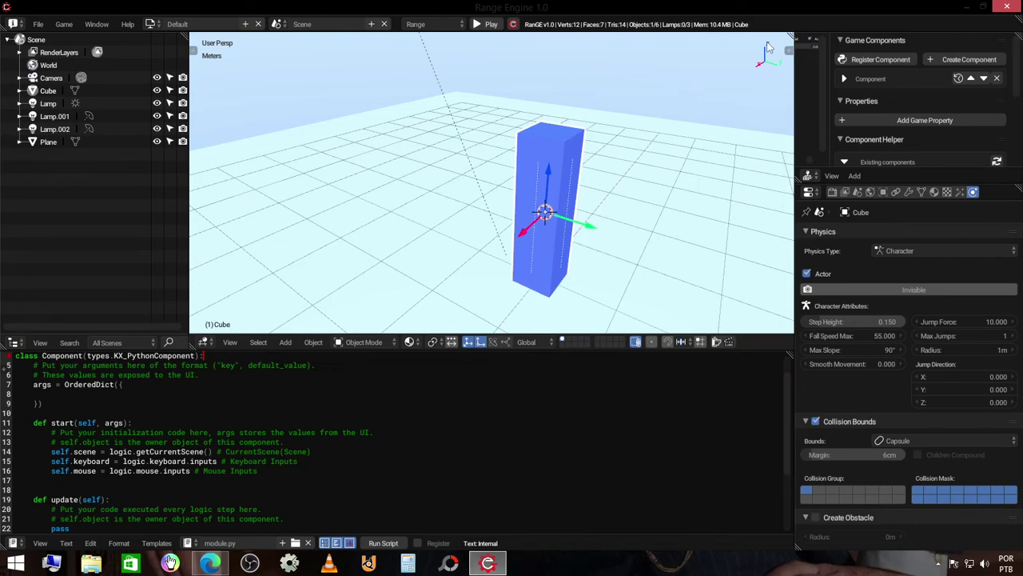
middle_click_drag(506, 149, 711, 141)
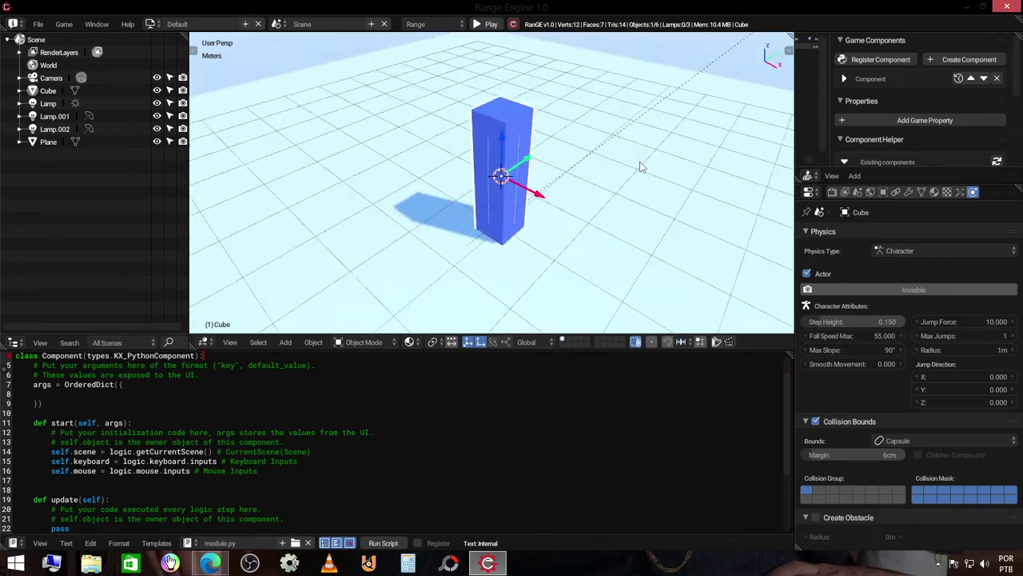
middle_click_drag(615, 184, 615, 161)
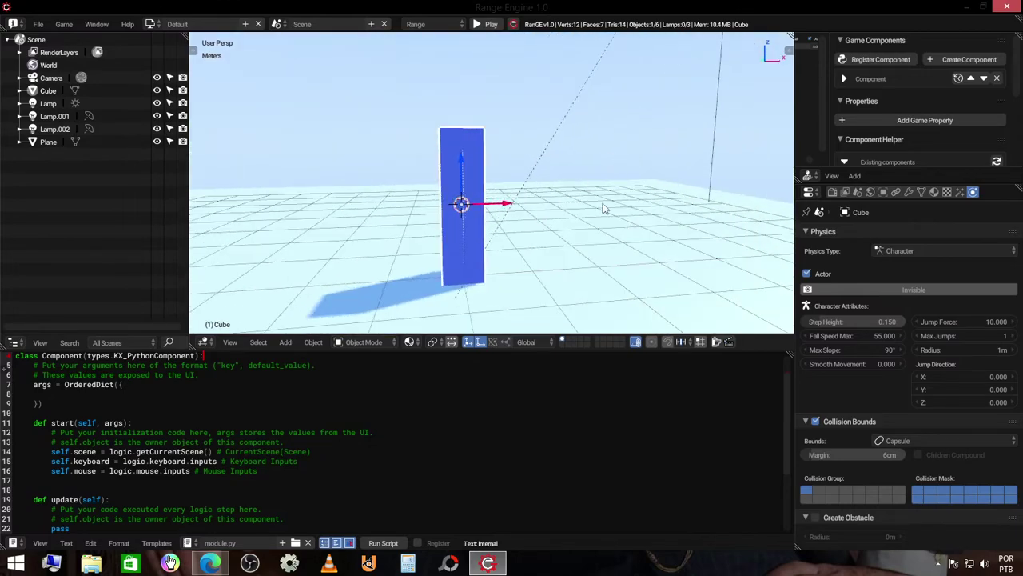
middle_click_drag(603, 208, 224, 354)
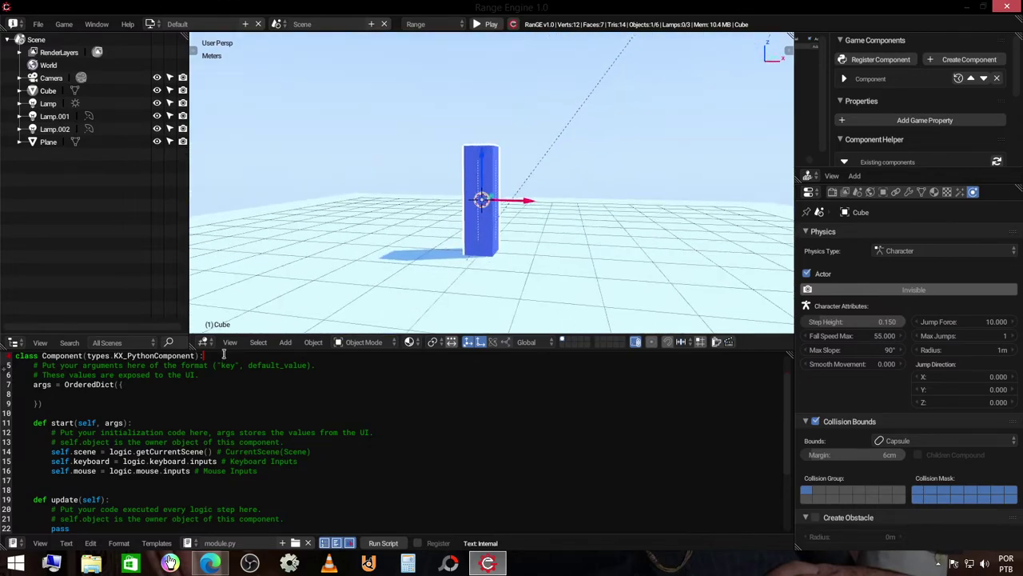
- Switch the lower panel to the Logic Editor and add a Keyboard sensor to the Cube
left_click(15, 544)
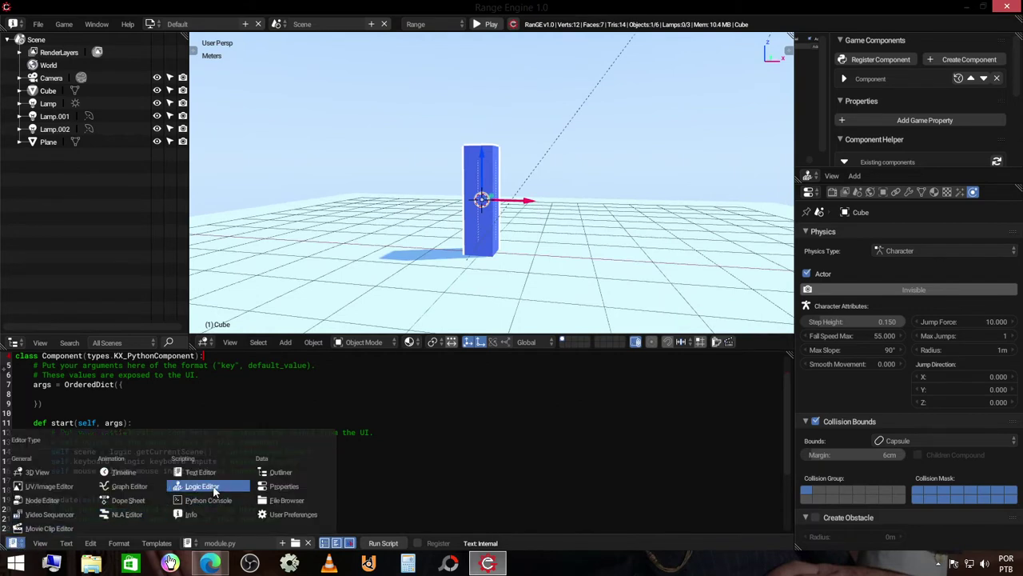
left_click(213, 488)
left_click(156, 372)
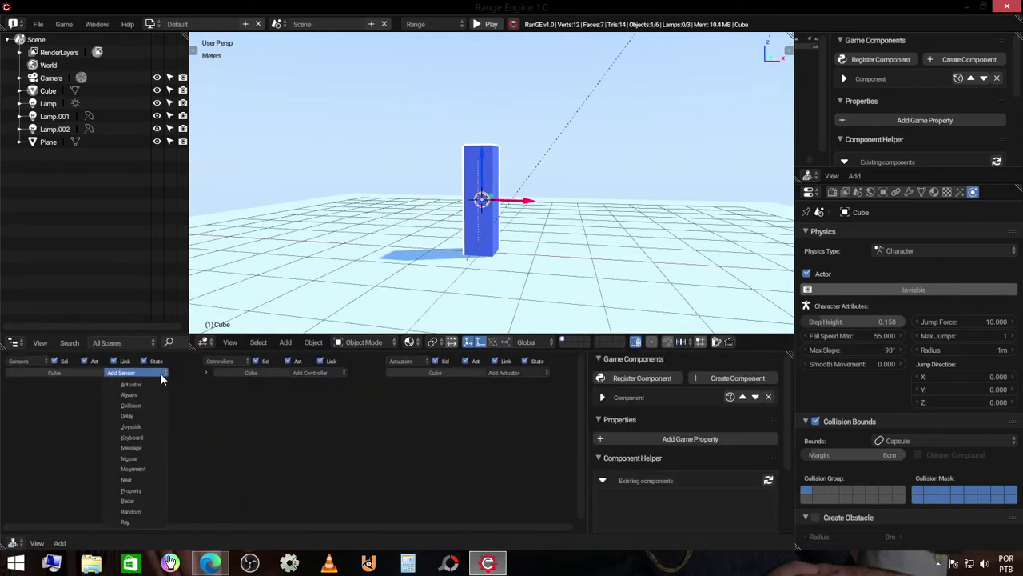
left_click(150, 439)
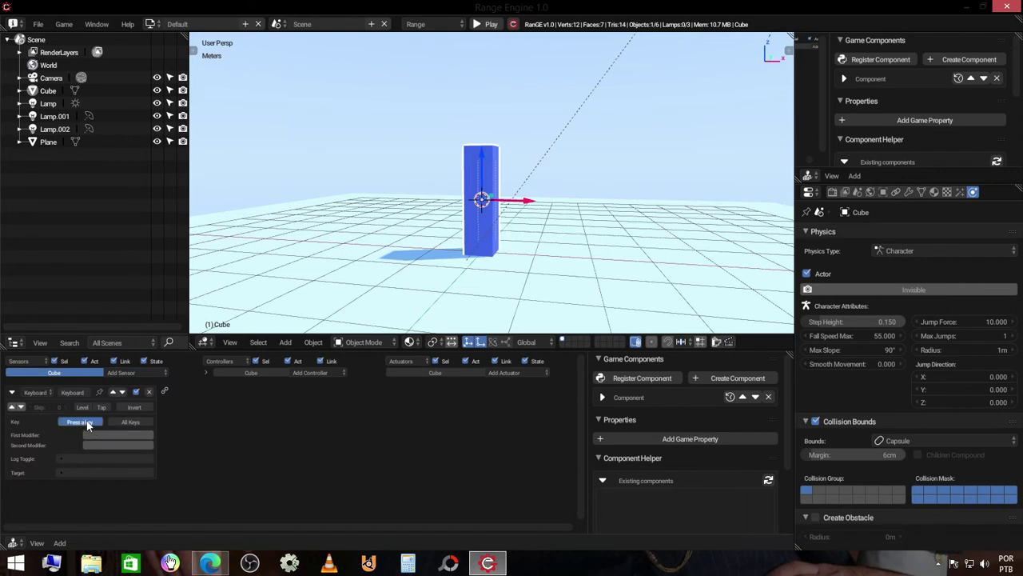
- Pan the logic bricks, toggle the components sidebar, and open the actuator type list
middle_click_drag(205, 432, 187, 436, "ctrl")
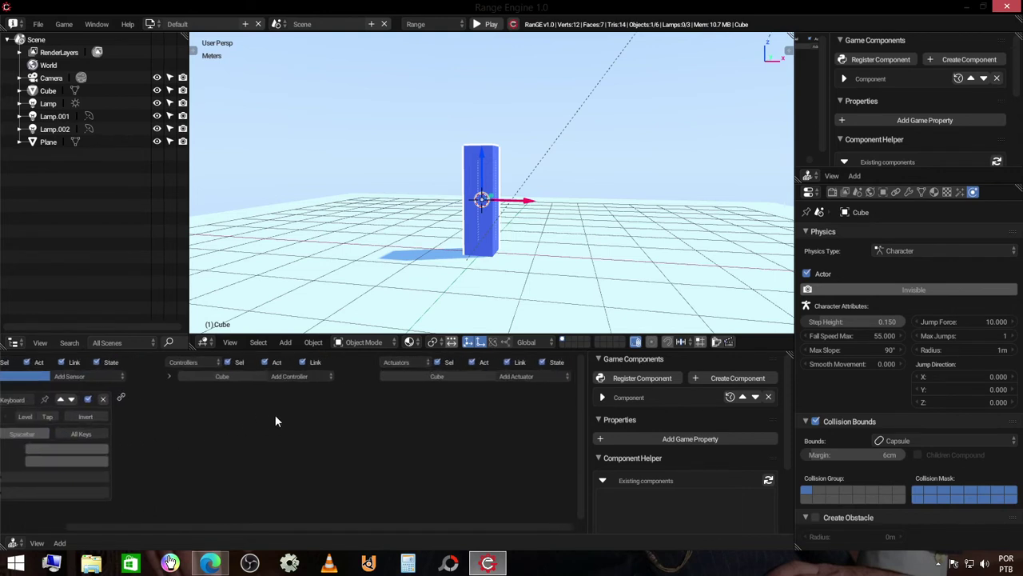
key("n")
left_click(604, 376)
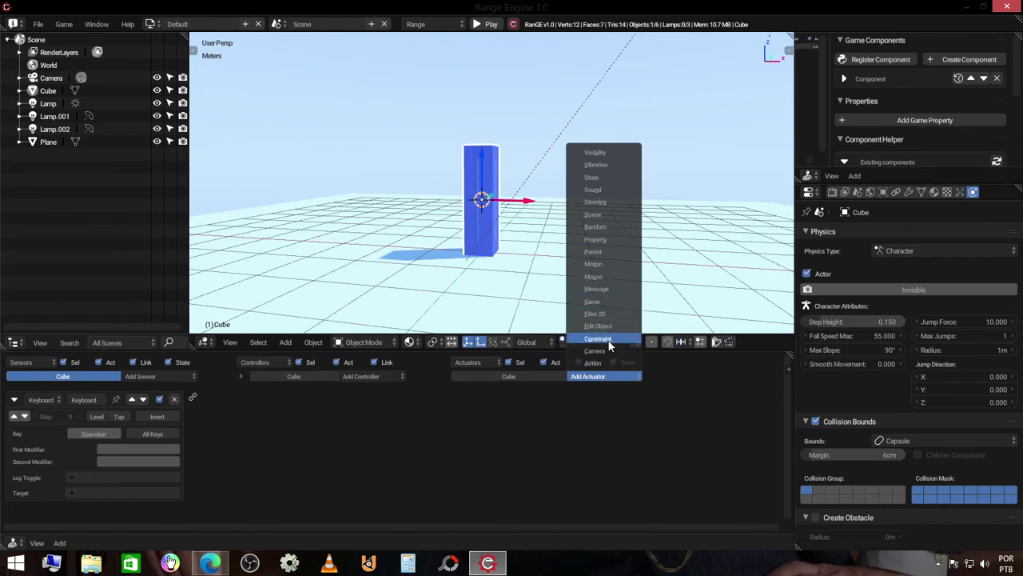
key("n")
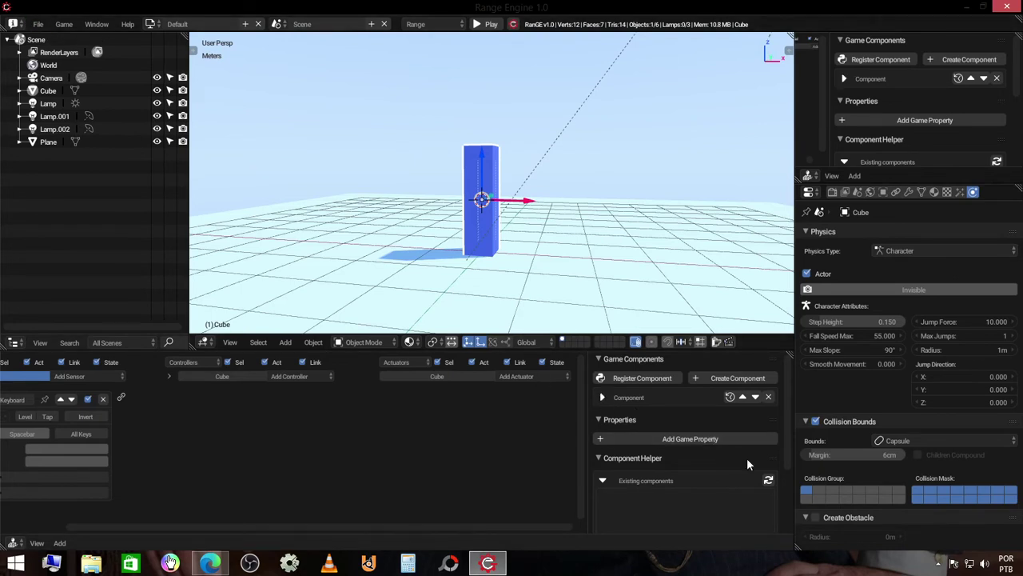
scroll(645, 454, "down", 3)
scroll(639, 446, "down", 2)
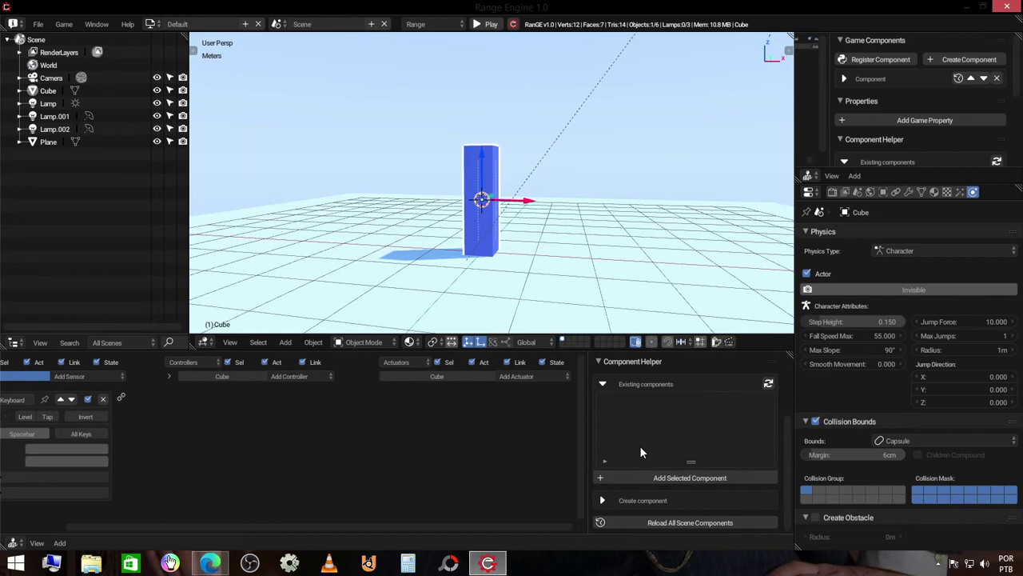
left_click(37, 24)
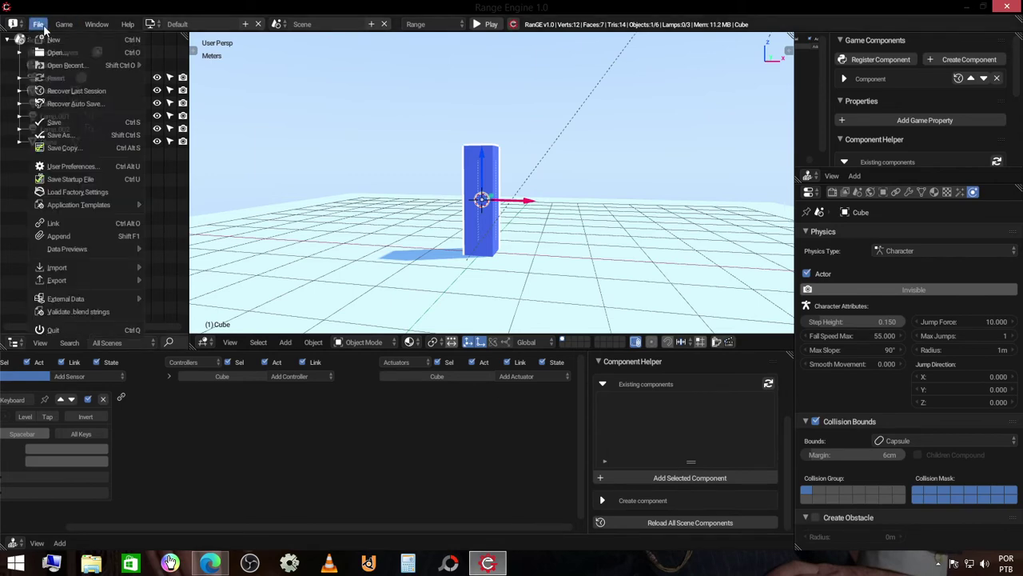
left_click(94, 168)
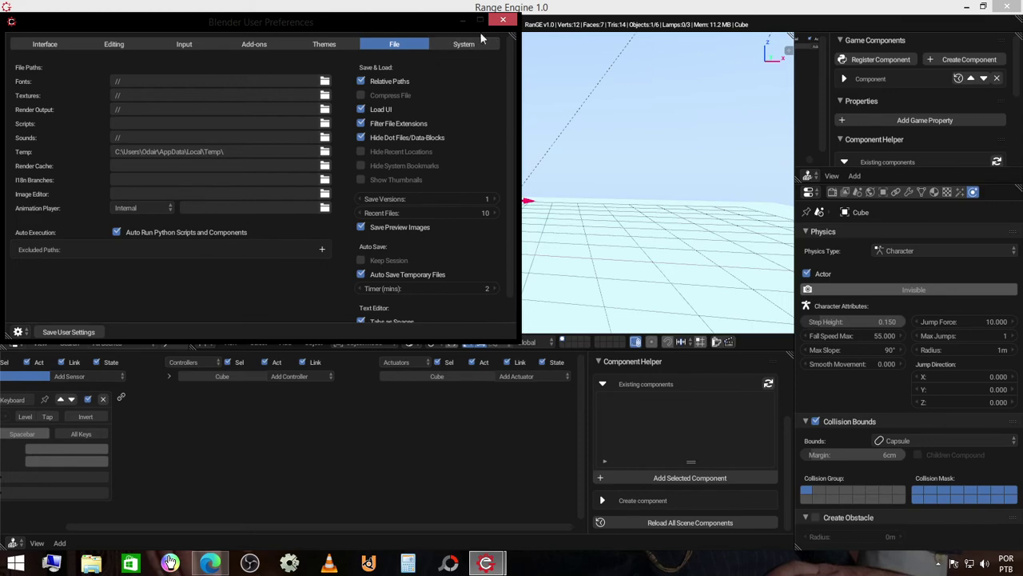
left_click(504, 21)
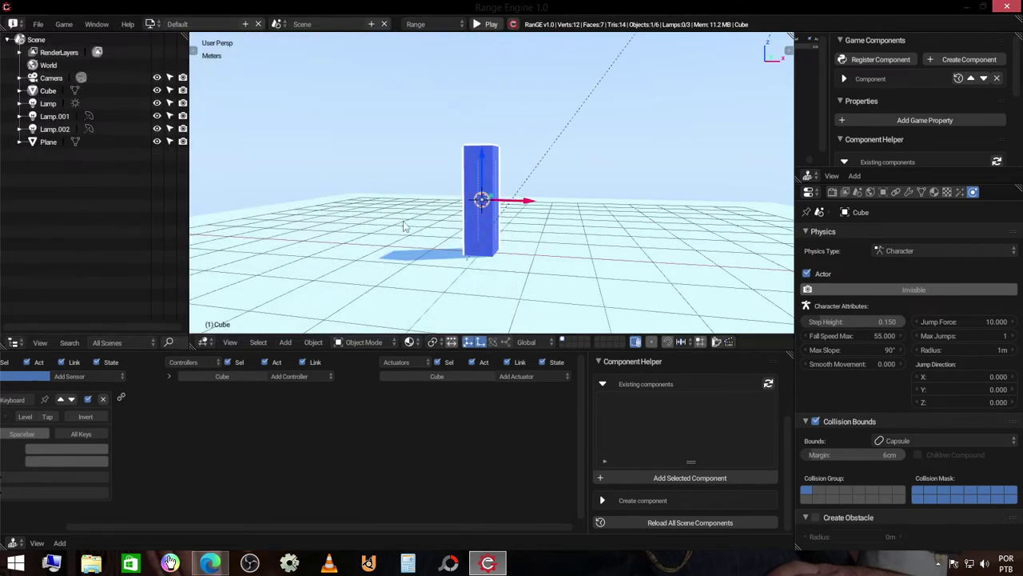
- Pan the logic bricks and pull a trial link from the Keyboard sensor, dropping it unconnected
middle_click_drag(292, 412, 211, 418)
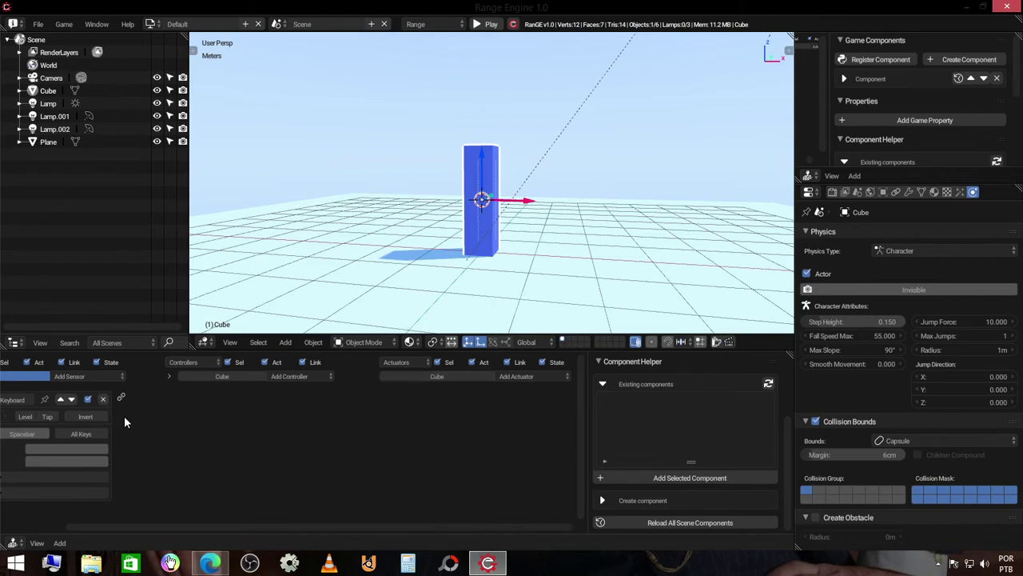
scroll(240, 424, "up", 3)
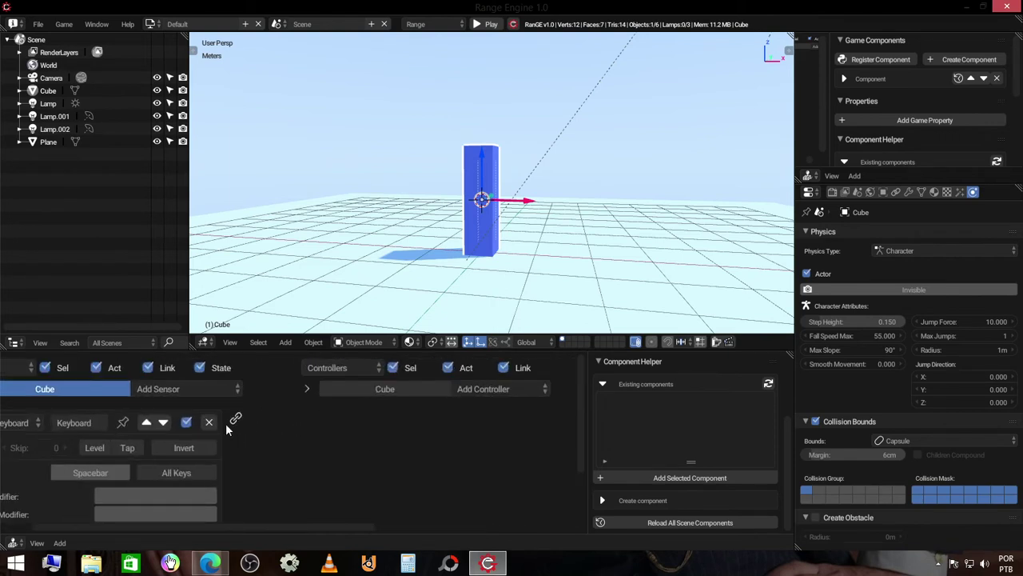
scroll(227, 429, "up", 1)
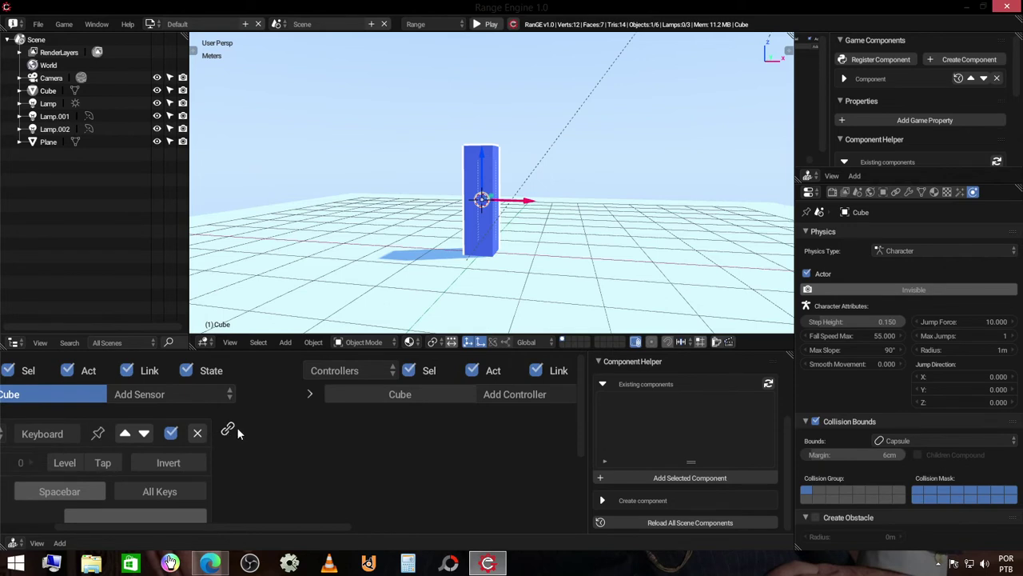
middle_click_drag(308, 448, 174, 445)
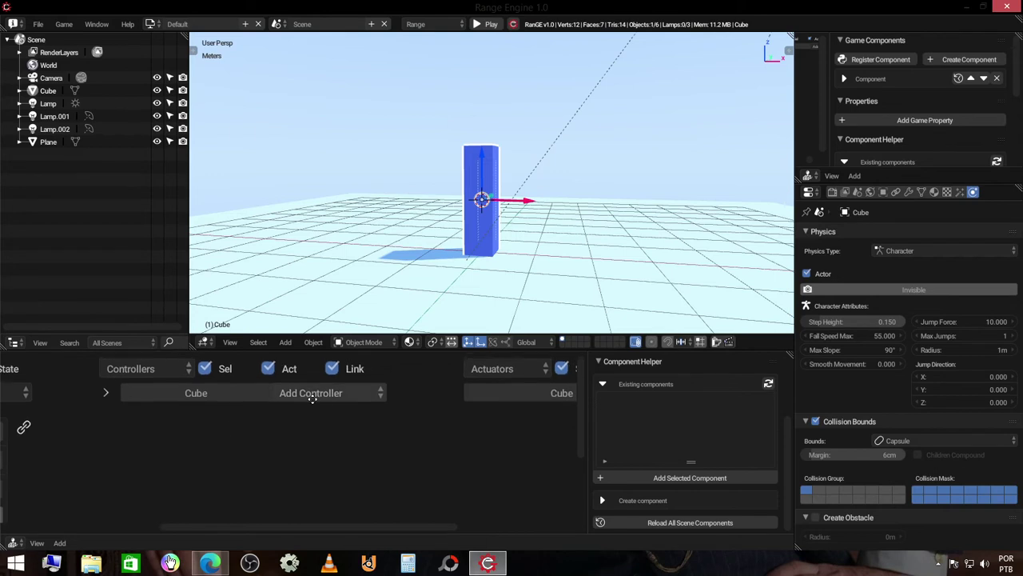
middle_click_drag(217, 429, 304, 429)
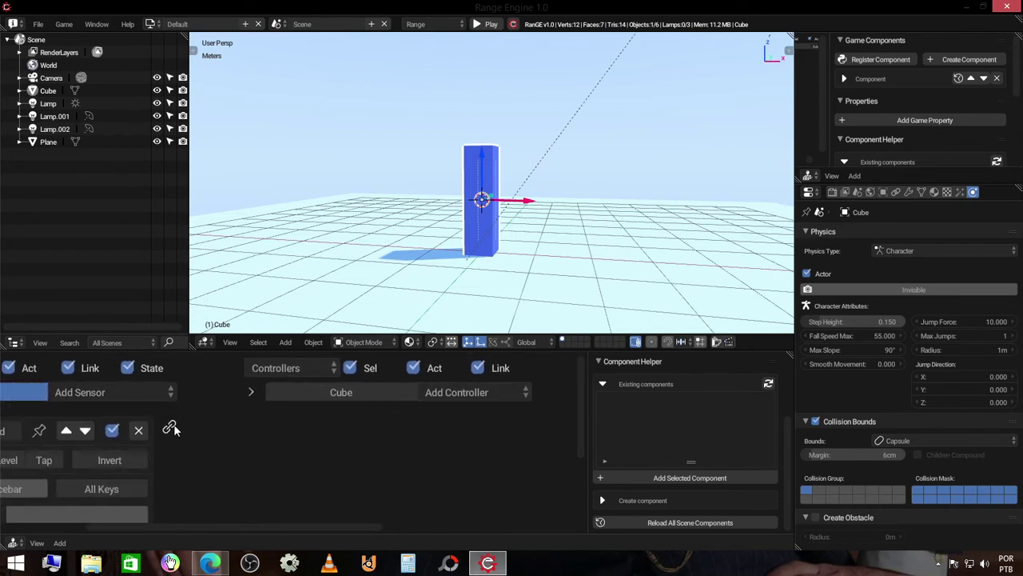
left_click_drag(209, 426, 227, 430)
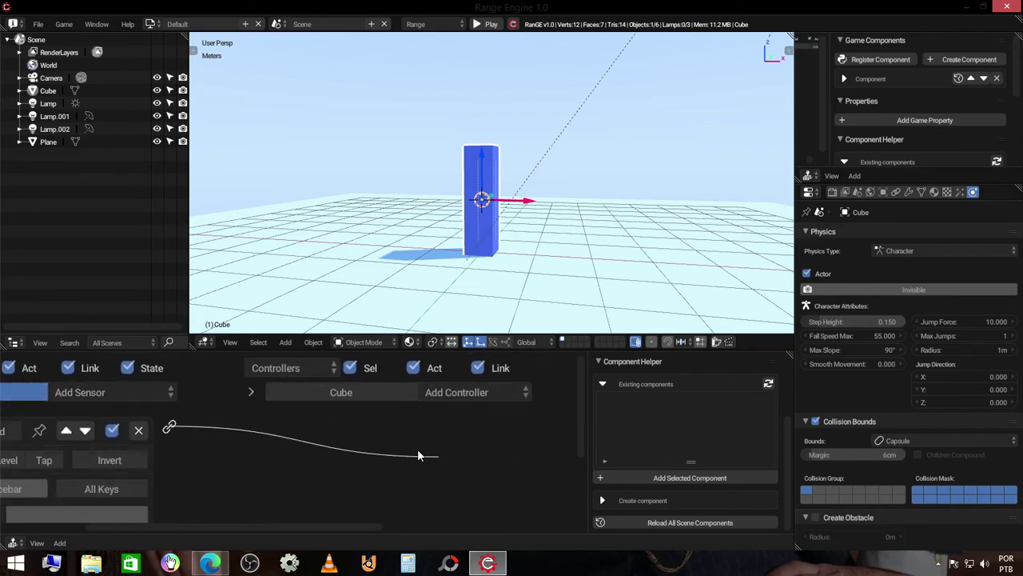
left_click_drag(226, 471, 180, 439)
mouse_move(218, 480)
left_mouse_down()
mouse_move(419, 439)
mouse_move(189, 451)
left_mouse_up()
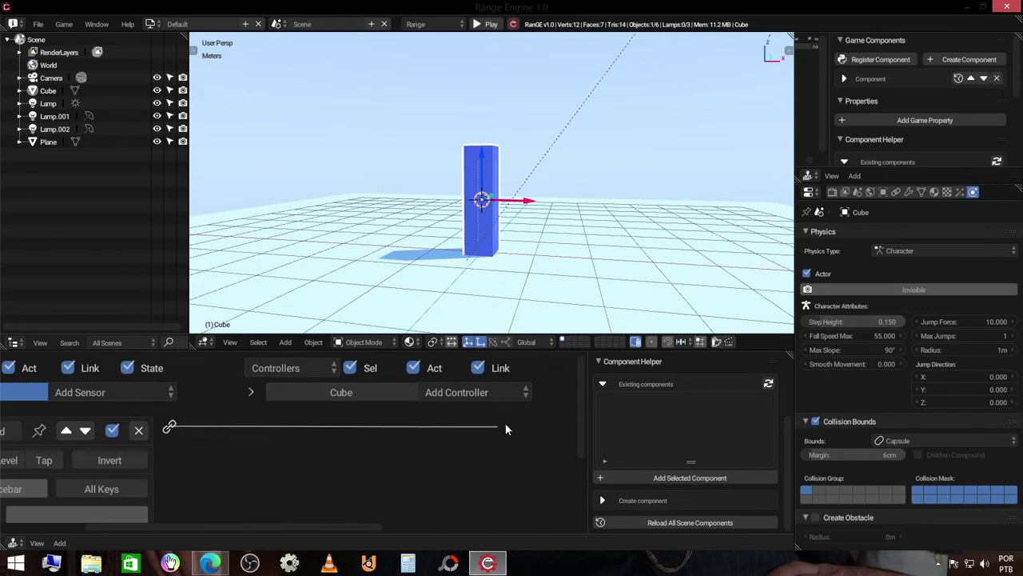
left_click_drag(188, 450, 522, 424)
middle_click_drag(520, 418, 363, 424)
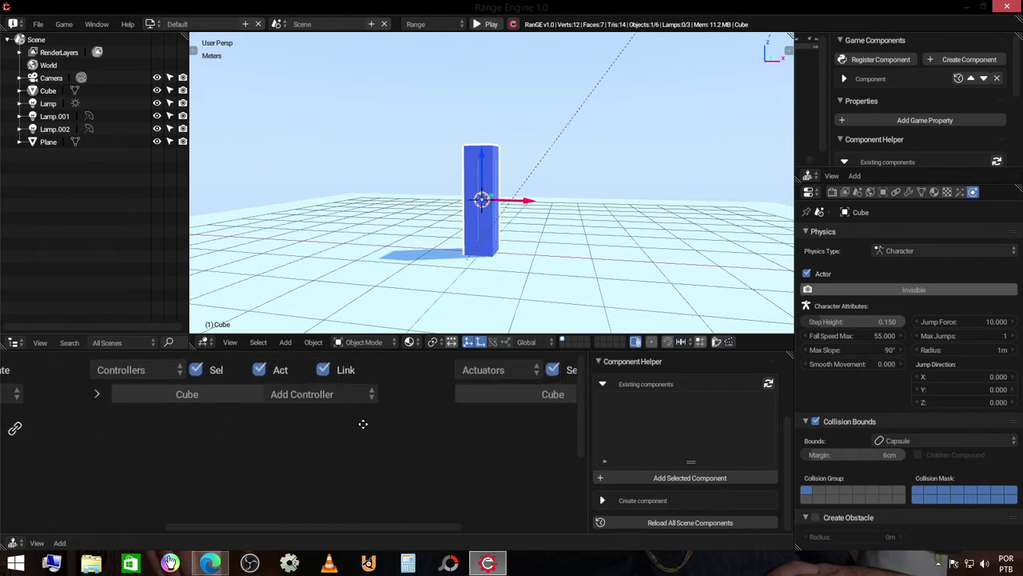
- Add an And controller and link the Spacebar Keyboard sensor to it
left_click(281, 394)
left_click(319, 371)
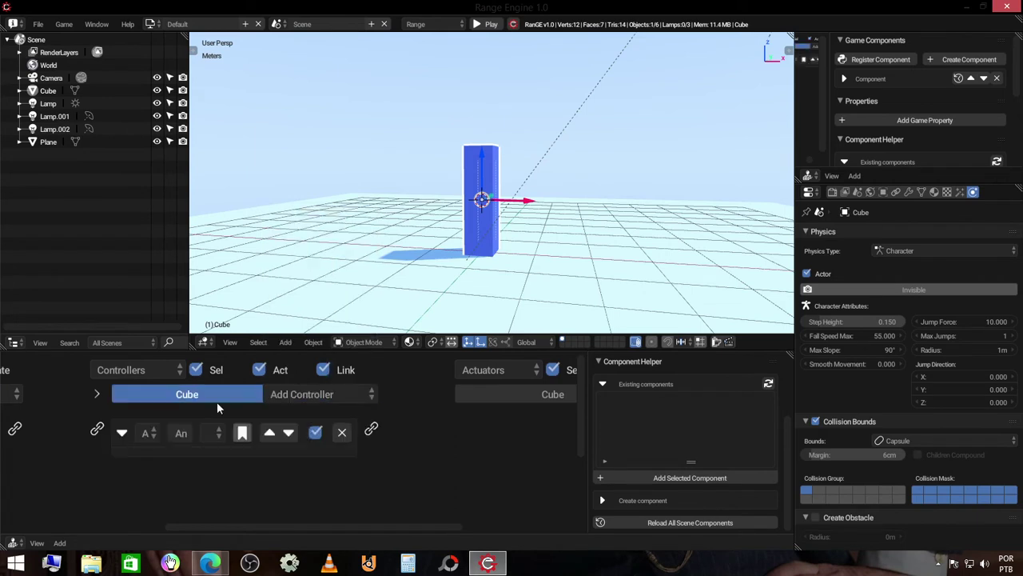
middle_click_drag(216, 401, 396, 397)
left_click_drag(194, 424, 276, 424)
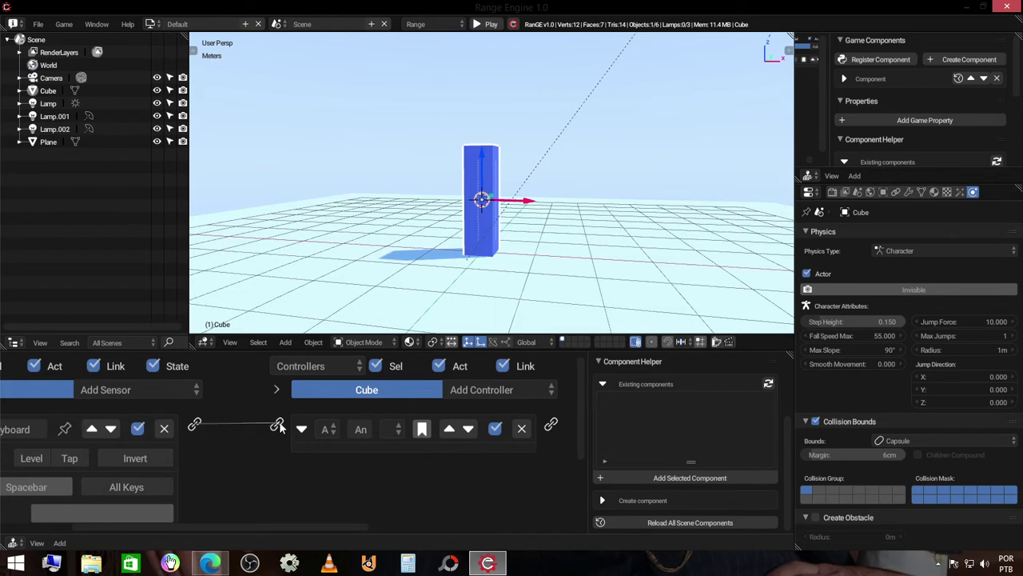
mouse_move(200, 426)
left_mouse_down()
mouse_move(279, 430)
mouse_move(194, 425)
left_mouse_up()
middle_click_drag(479, 432, 191, 418)
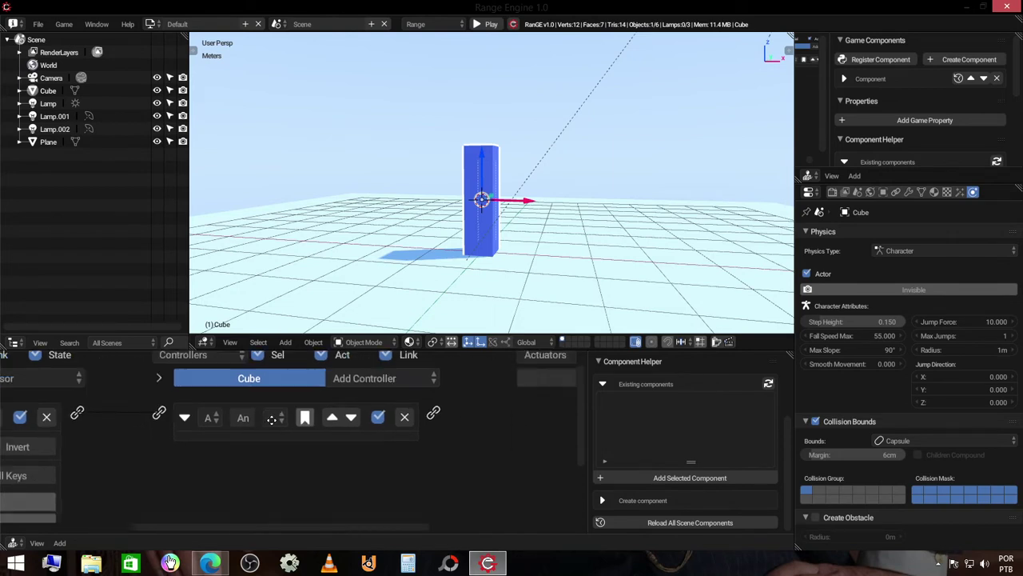
- Add a Motion actuator and connect the And controller to it
left_click(506, 395)
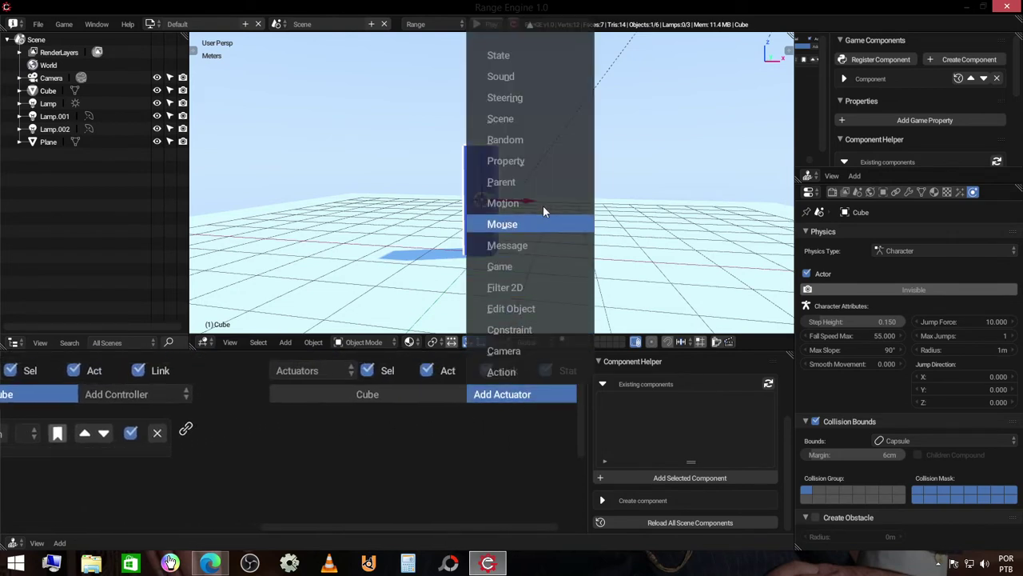
left_click(503, 203)
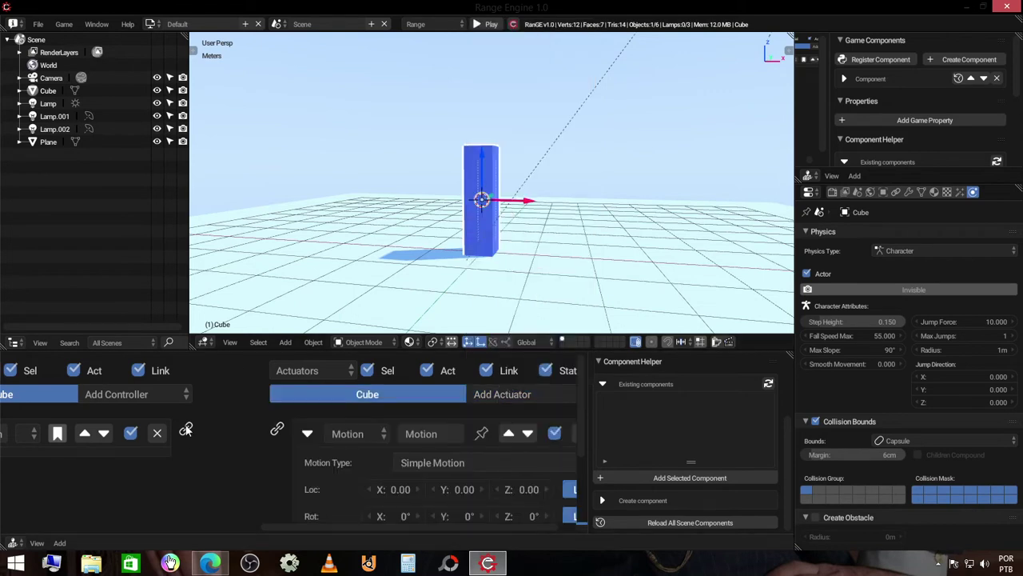
left_click_drag(186, 429, 277, 431)
key("x")
scroll(279, 436, "left", 3, "ctrl")
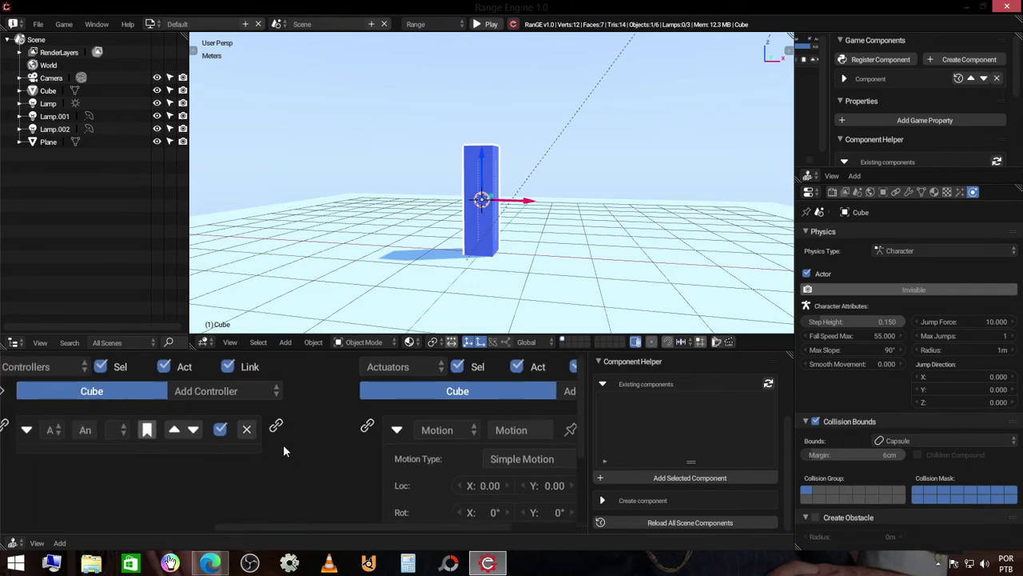
left_click(248, 391)
scroll(240, 447, "right", 3, "ctrl")
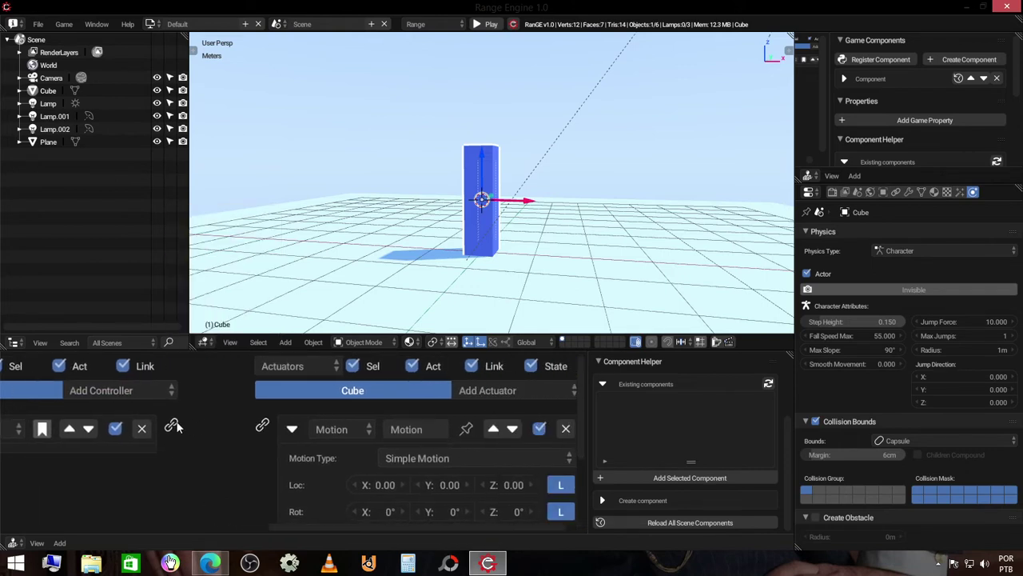
left_click_drag(171, 424, 273, 424)
middle_click_drag(302, 462, 289, 438)
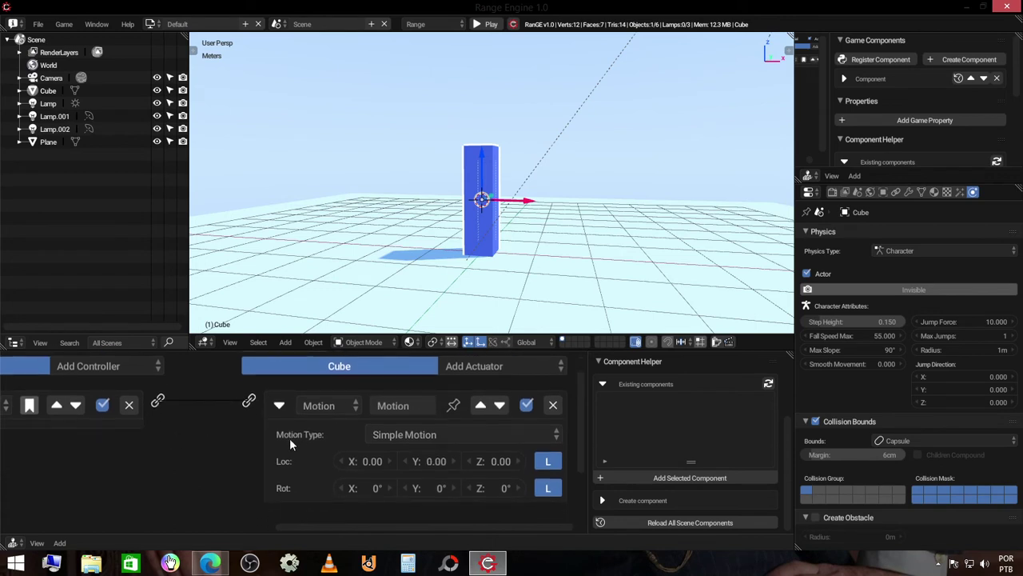
- Set the Motion actuator's type to Character Motion and enable Jump
left_click(428, 435)
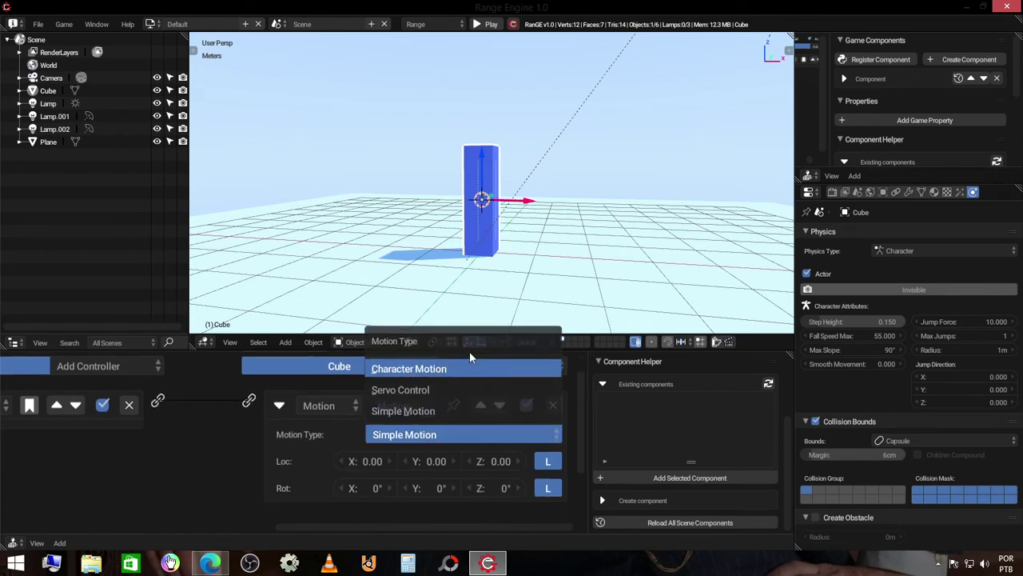
left_click(431, 367)
scroll(435, 408, "down", 2)
left_click(493, 490)
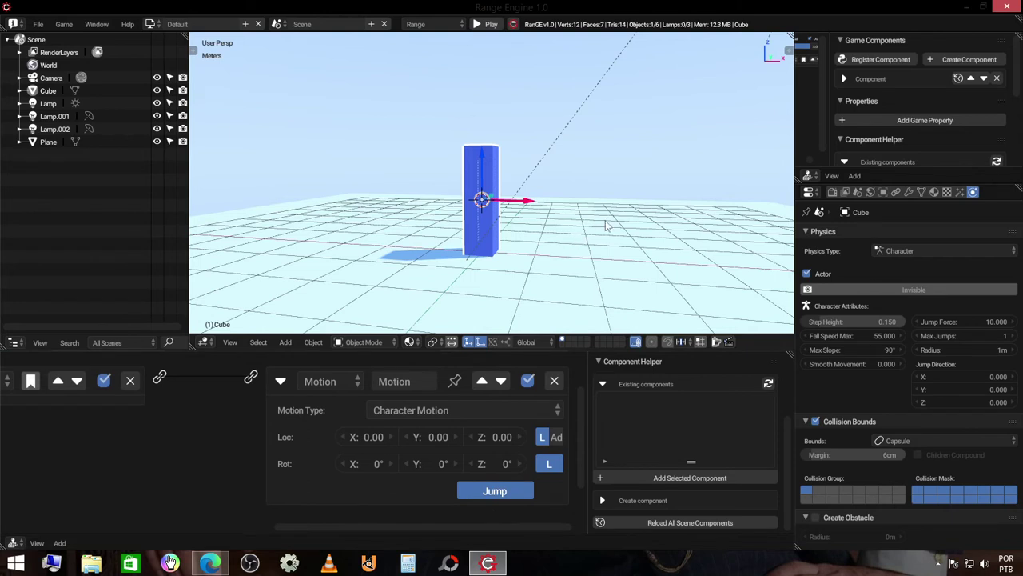
- Test-play the game briefly, then set the Jump Direction Z to 1
key("p")
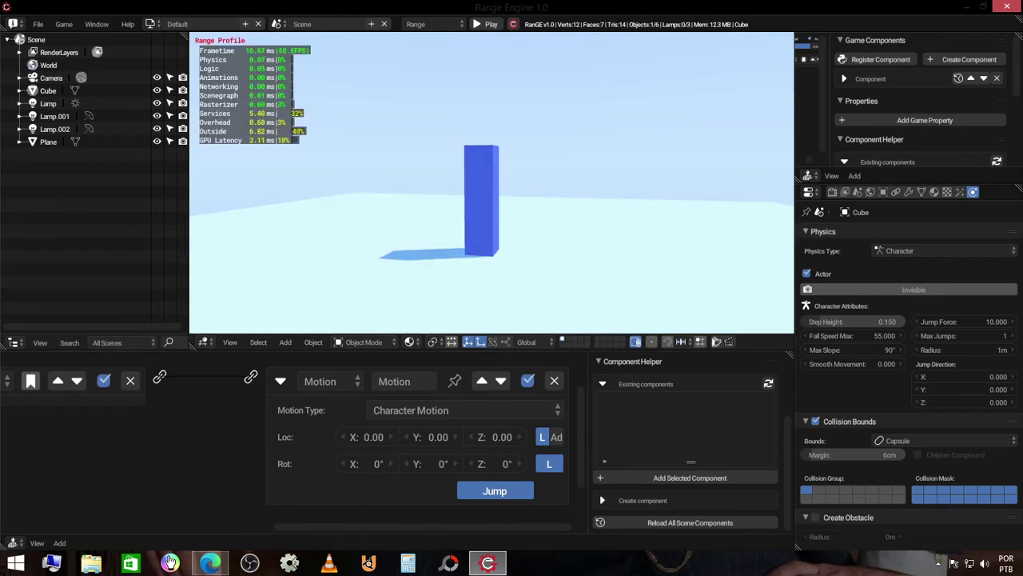
key("Escape")
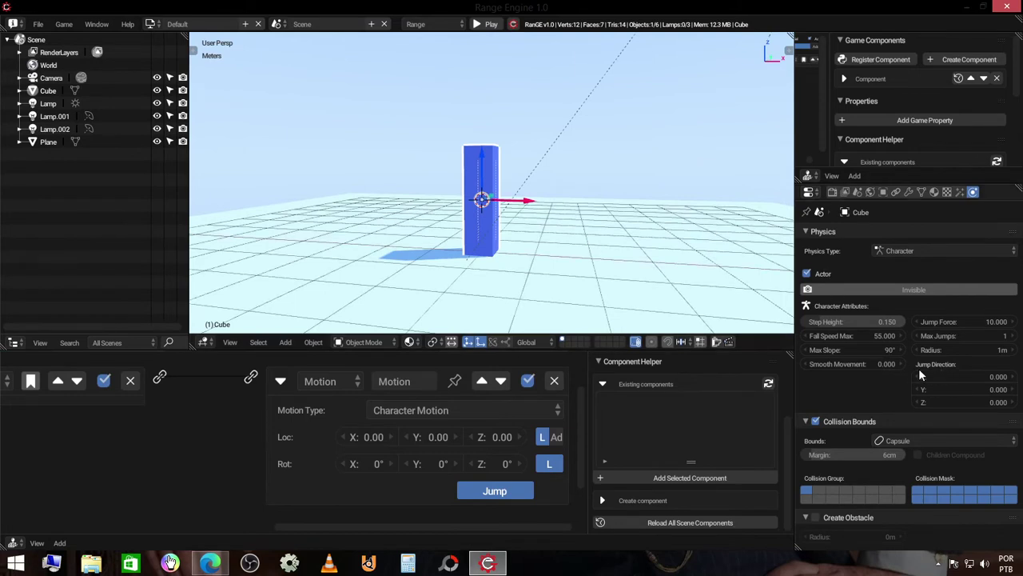
left_click(945, 400)
type("1")
key("Return")
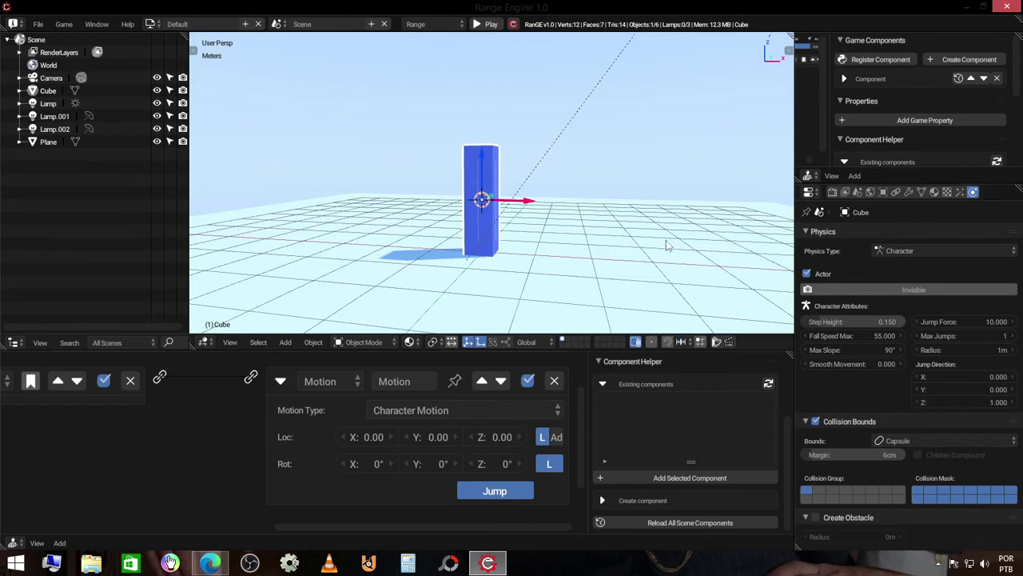
- Play the game and make the cube jump three times with Spacebar
key("p")
key("space")
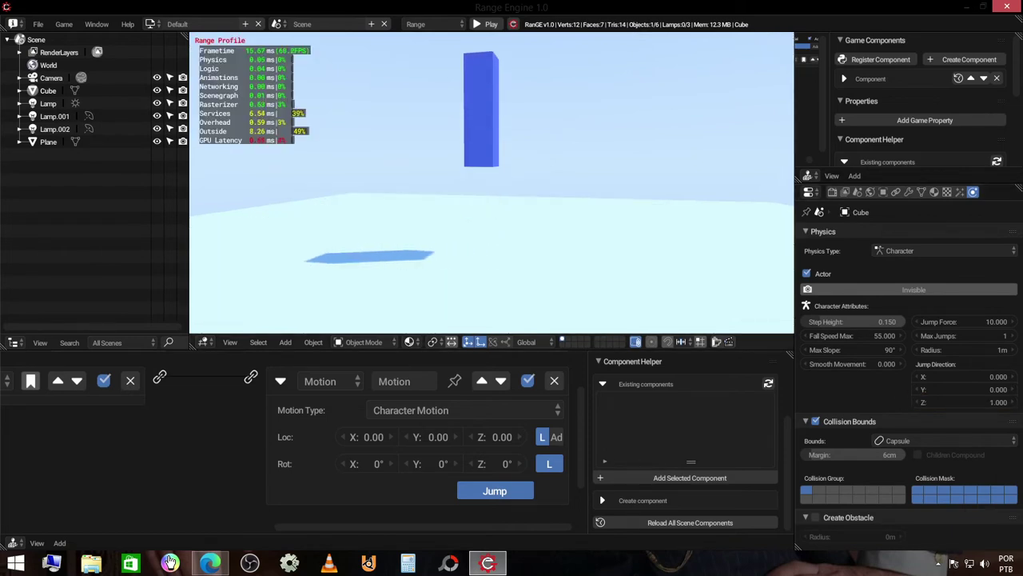
key("space")
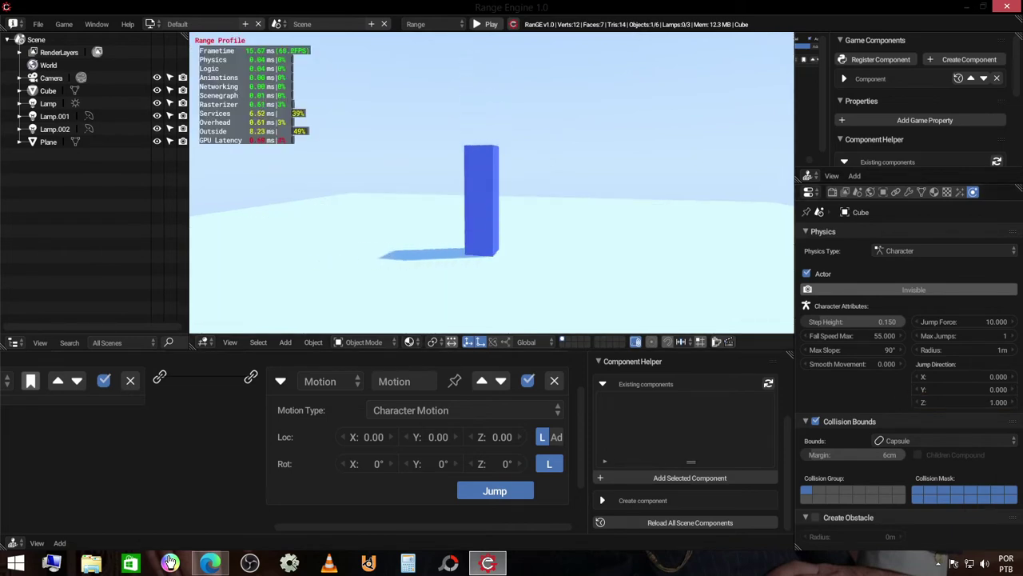
key("space")
key("Escape")
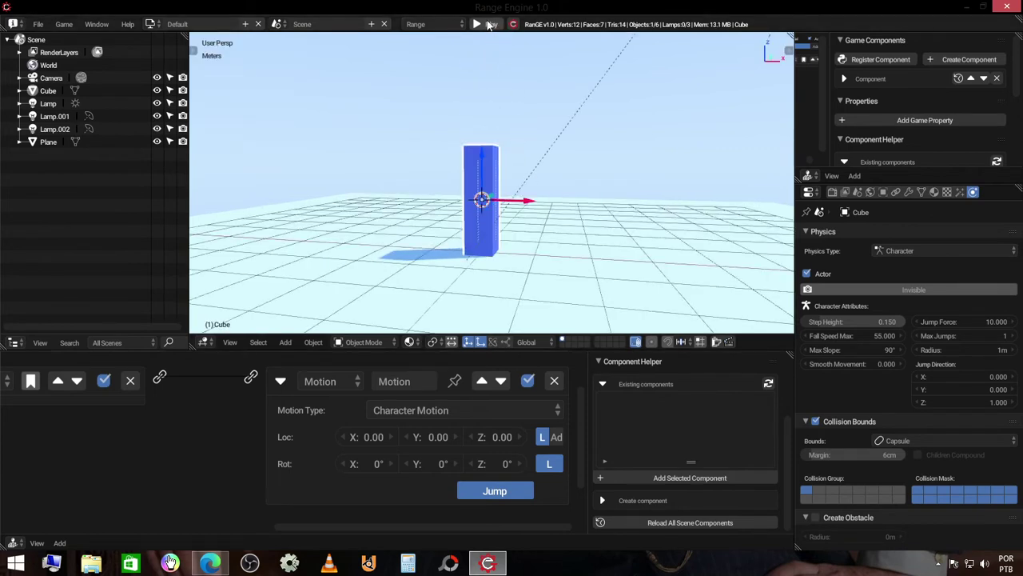
left_click(489, 24)
key("Escape")
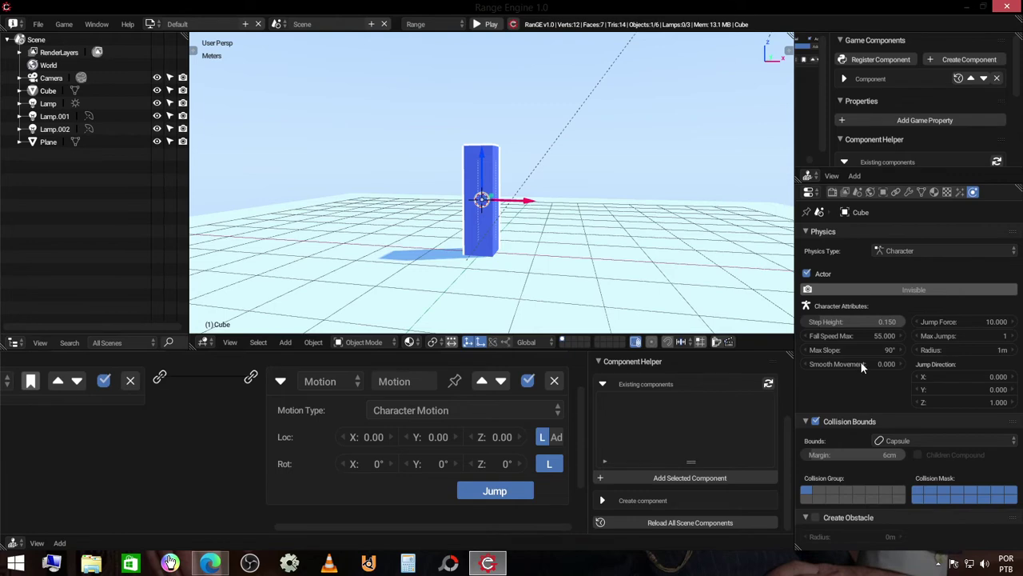
middle_click_drag(417, 249, 512, 252)
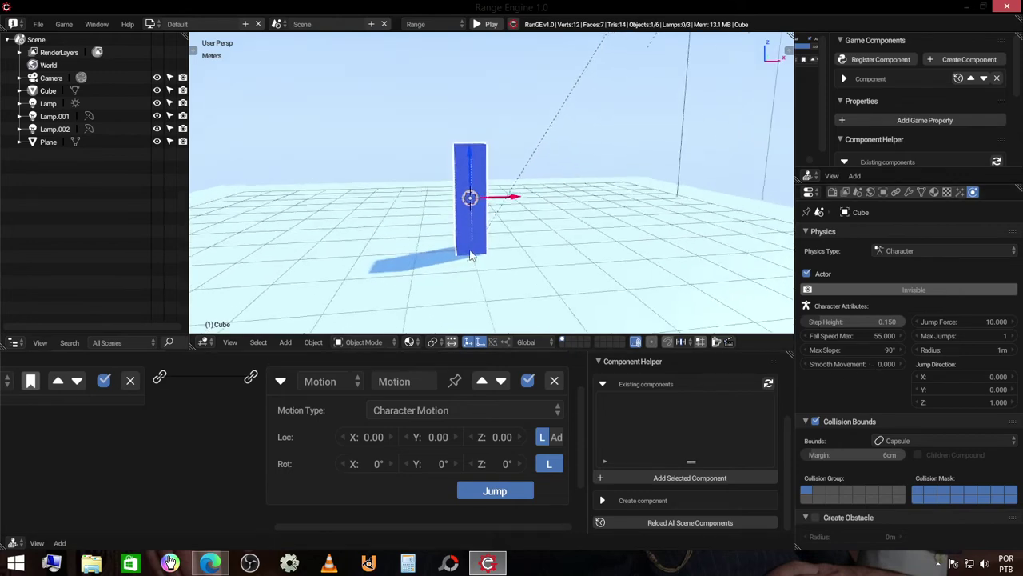
mouse_move(504, 204)
left_mouse_down()
mouse_move(529, 231)
mouse_move(412, 231)
mouse_move(444, 239)
left_mouse_up()
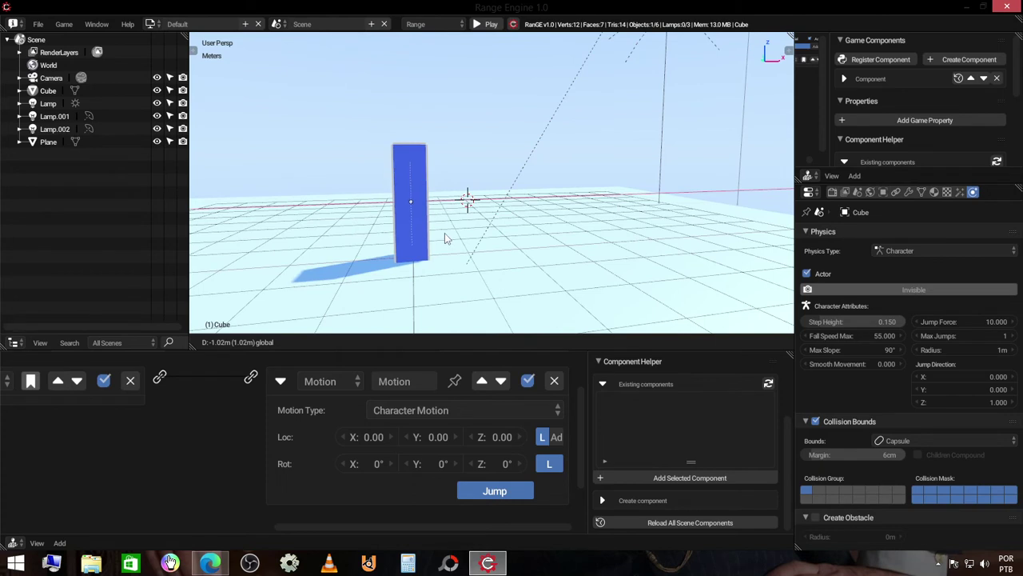
mouse_move(445, 238)
left_mouse_down()
mouse_move(548, 238)
mouse_move(582, 263)
left_mouse_up()
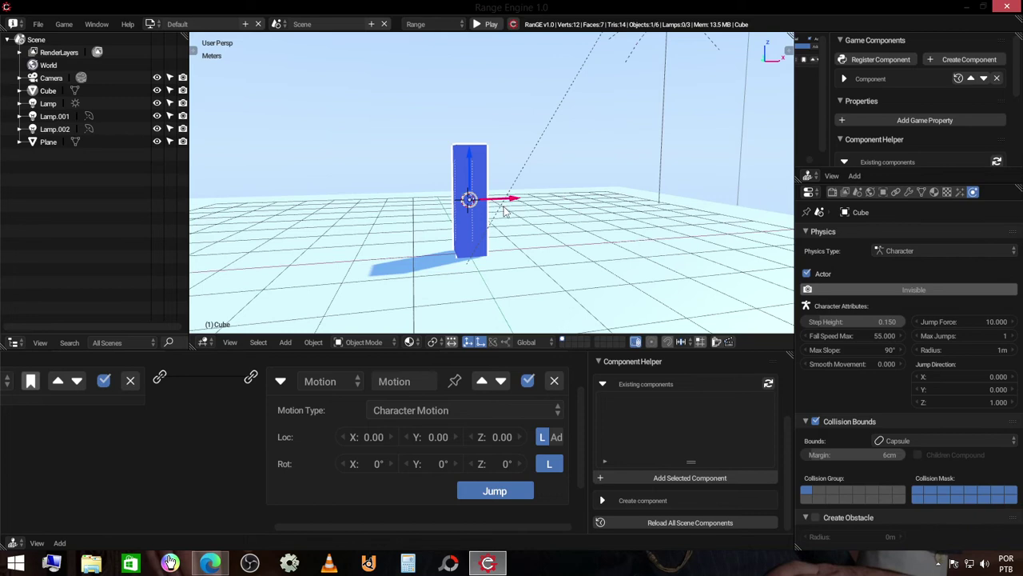
key("g")
key("x")
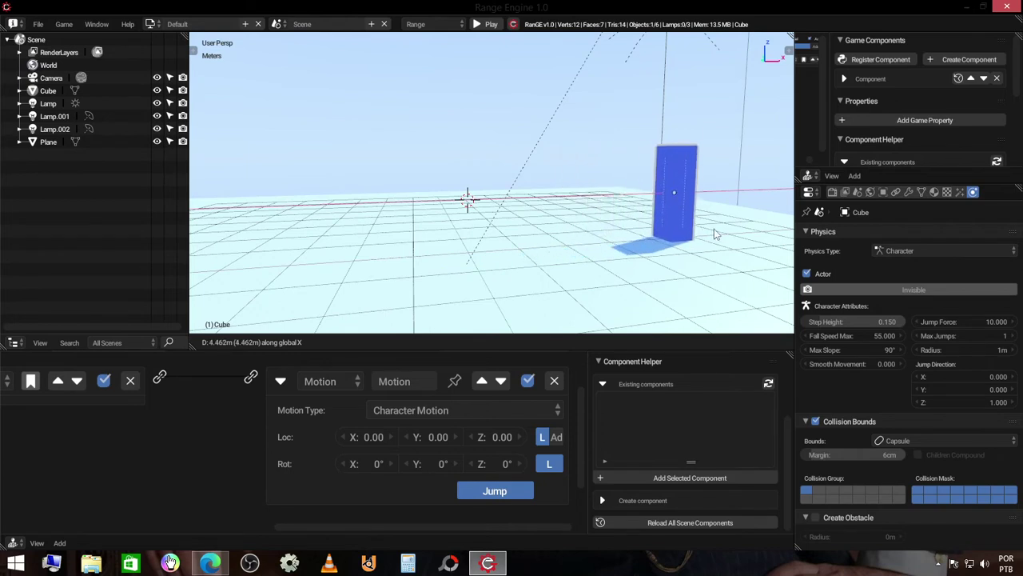
key("Escape")
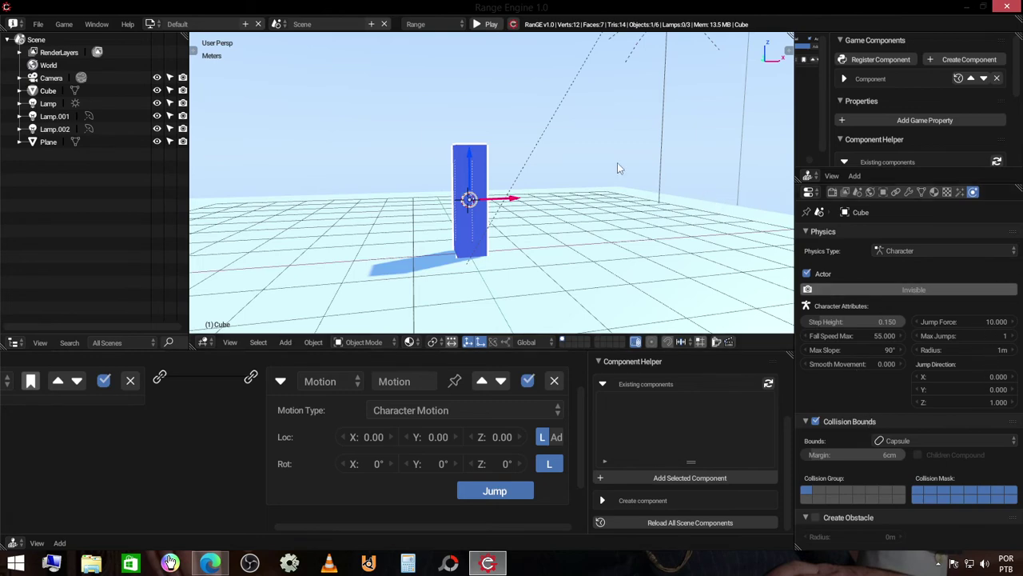
scroll(483, 226, "down", 4)
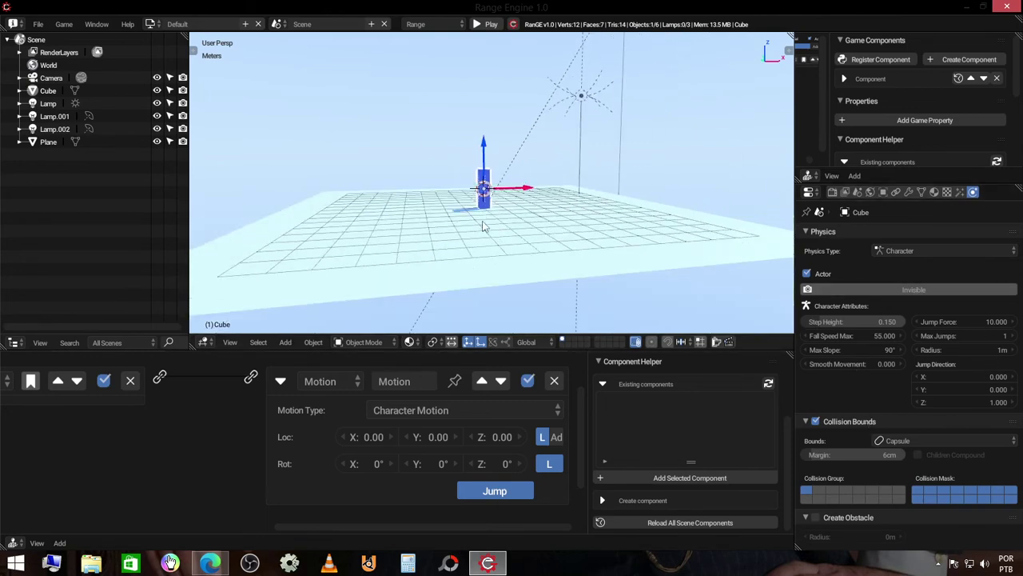
- Delete Lamp.001 and Lamp.002 from the scene
left_click(588, 113)
key("x")
left_click(587, 113)
left_click(585, 93)
key("x")
left_click(569, 89)
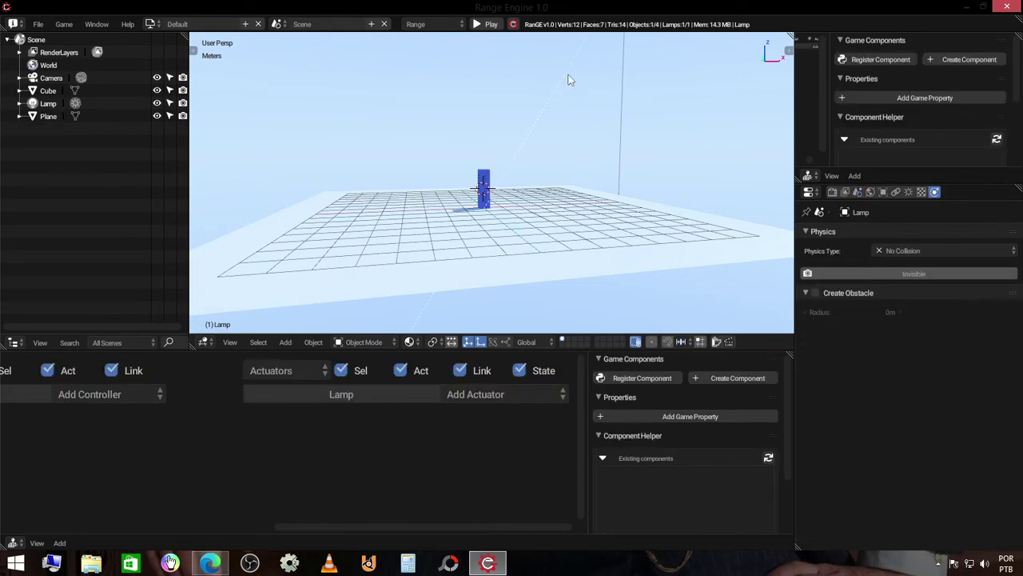
- Add an Area lamp to the scene and deselect it
scroll(520, 184, "up", 2)
key("shift+a")
mouse_move(502, 221)
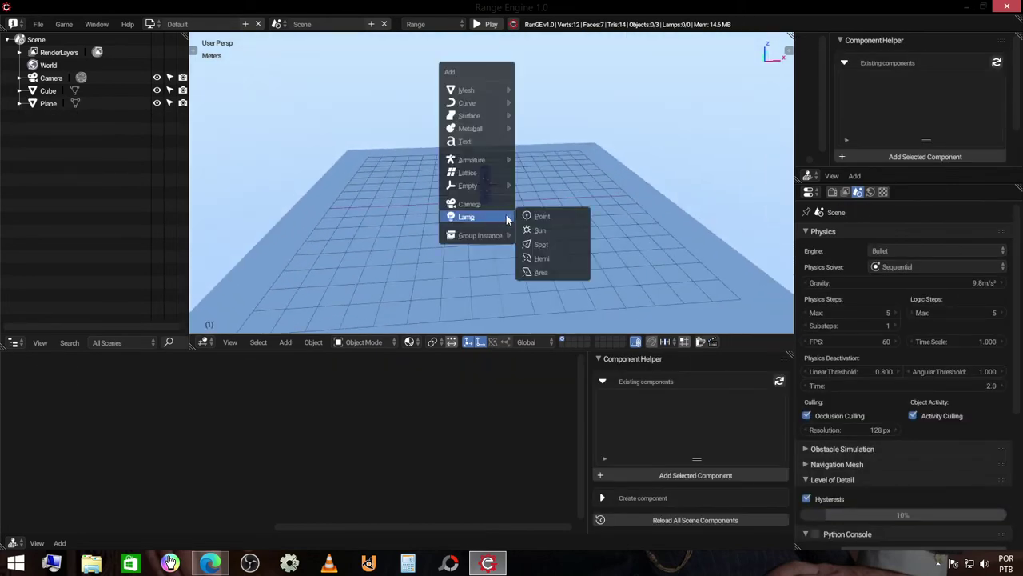
left_click(542, 275)
mouse_move(558, 237)
middle_mouse_down()
mouse_move(581, 224)
mouse_move(507, 256)
mouse_move(567, 231)
mouse_move(424, 247)
mouse_move(389, 221)
middle_mouse_up()
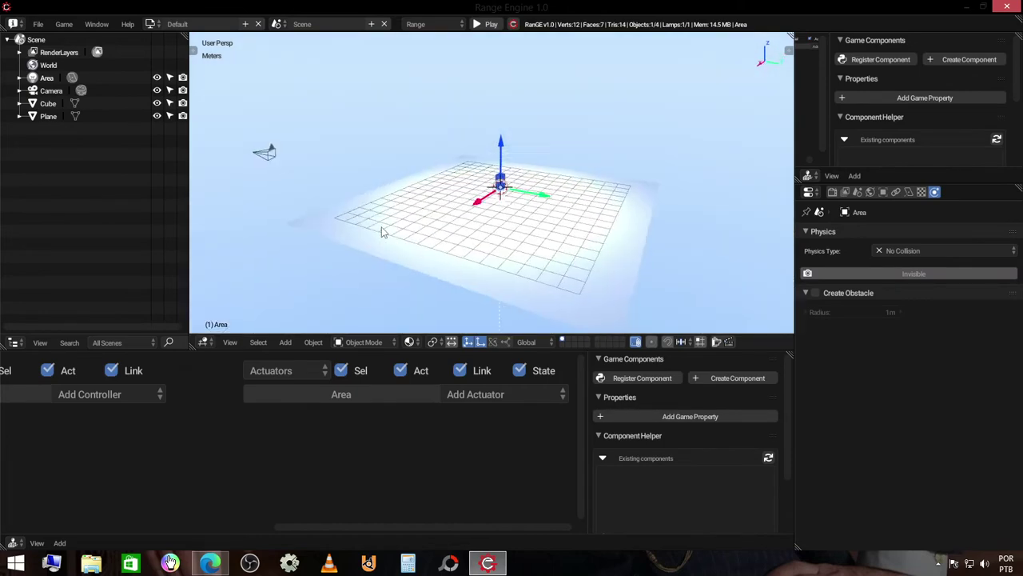
scroll(560, 216, "up", 3)
left_click(572, 212)
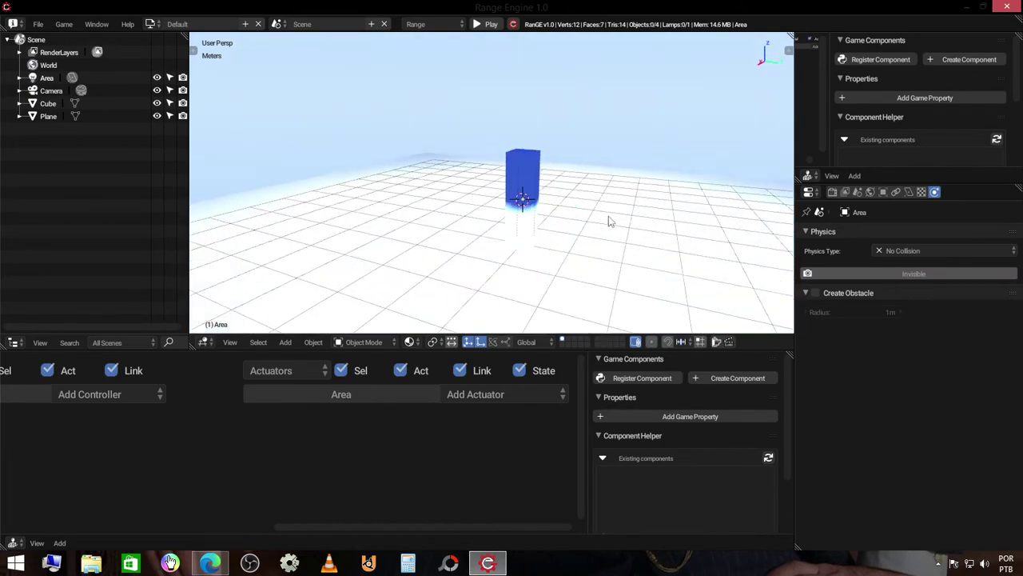
- Test-play the scene, then try raising the cube along Z and cancel
middle_click_drag(607, 219, 645, 212)
key("p")
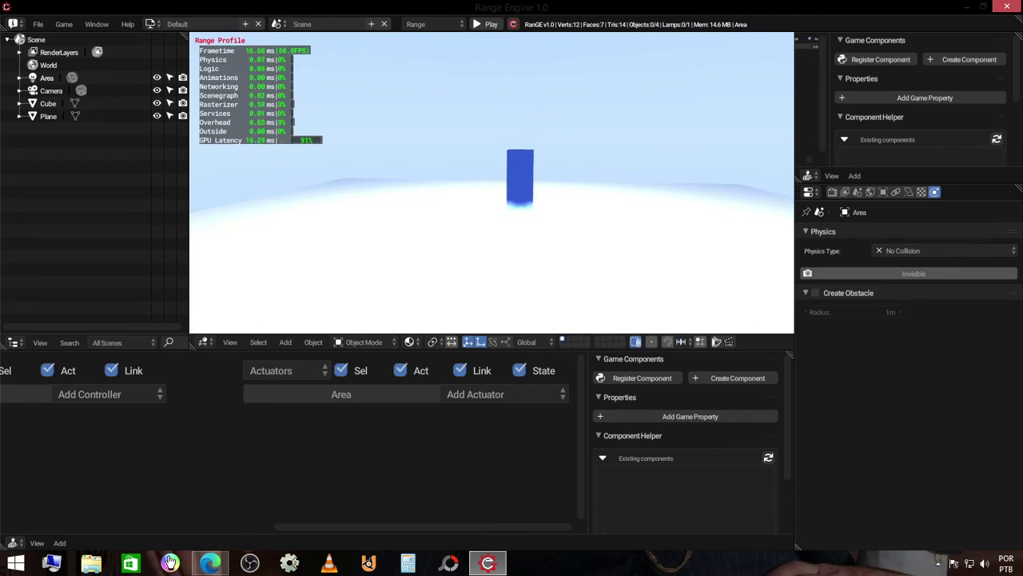
key("Escape")
left_click(523, 192)
key("g")
key("z")
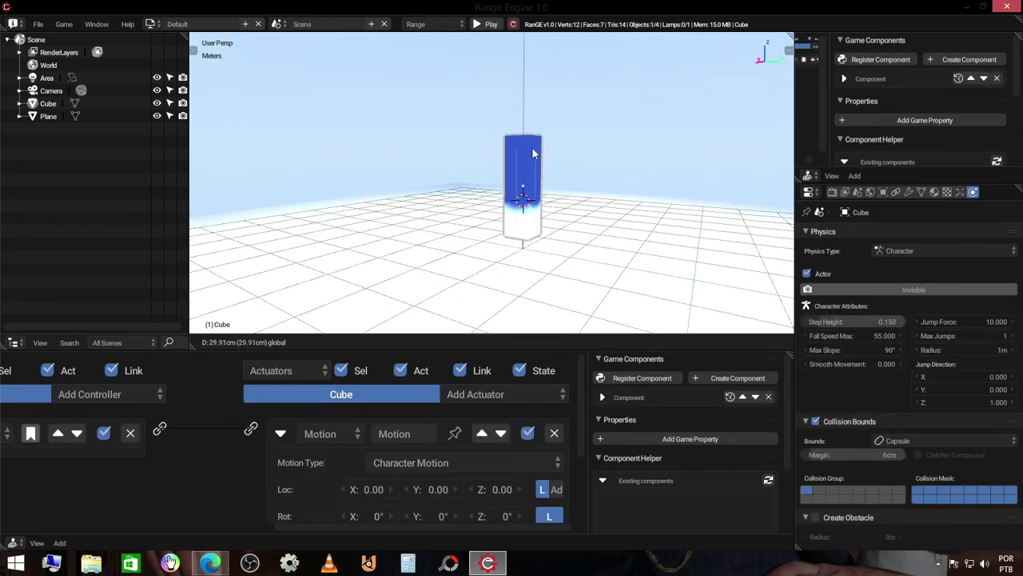
right_click(542, 163)
scroll(542, 163, "down", 4)
mouse_move(540, 210)
middle_mouse_down()
mouse_move(555, 251)
mouse_move(505, 201)
middle_mouse_up()
- Try raising the Area lamp along Z, cancel, and view the cube from low
left_click(502, 315)
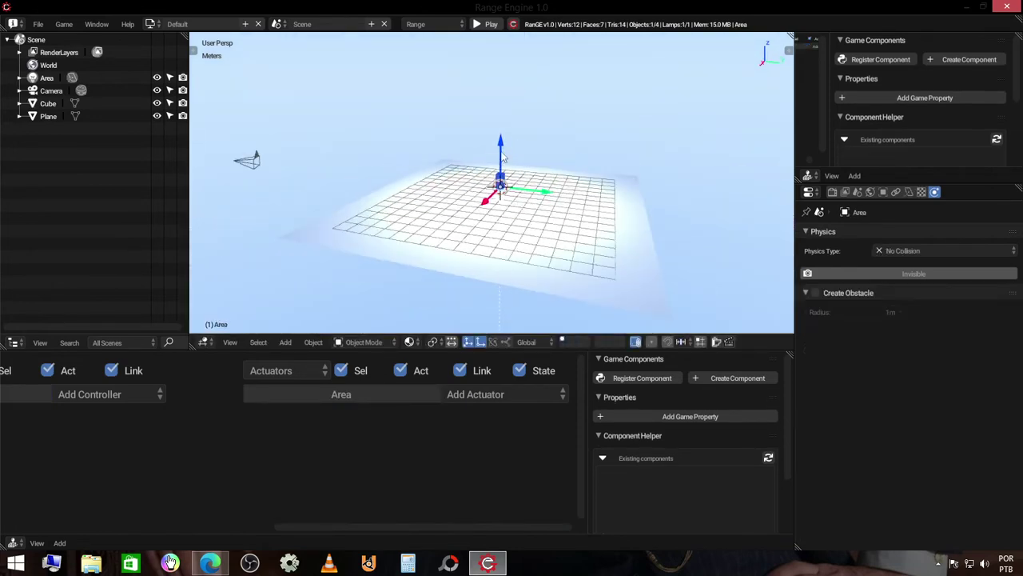
key("g")
key("z")
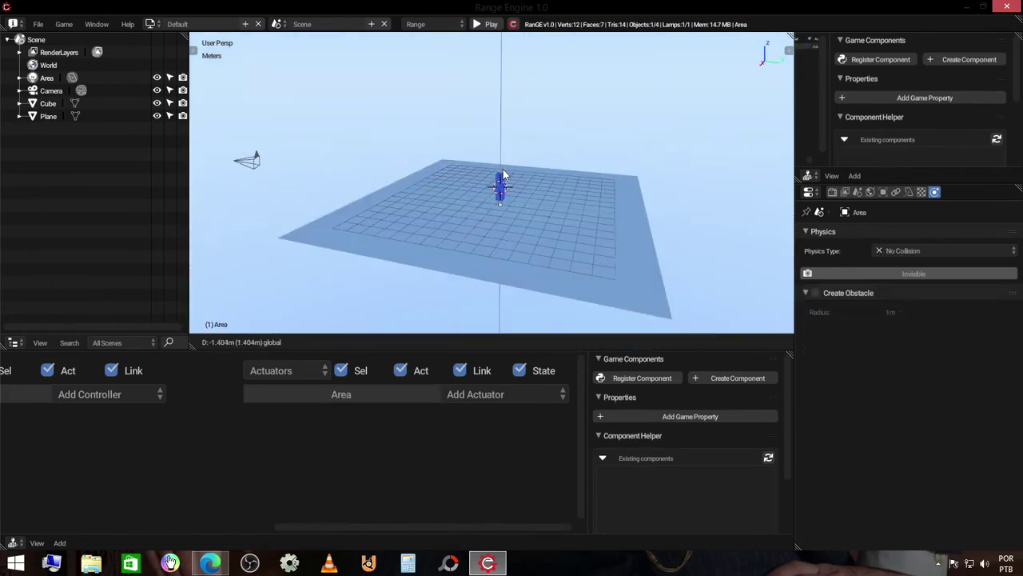
right_click(507, 162)
scroll(508, 161, "up", 3)
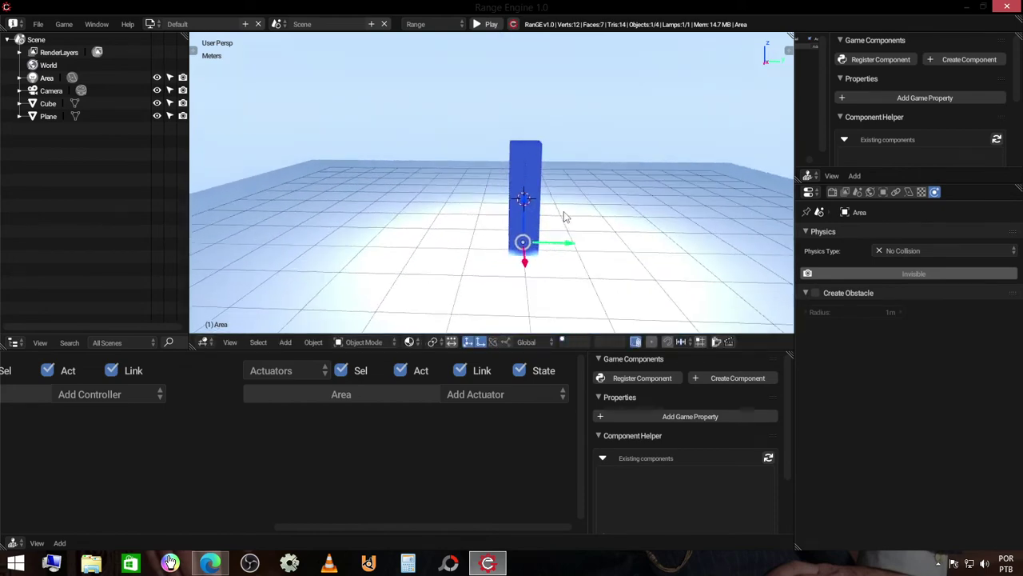
mouse_move(508, 162)
middle_mouse_down()
mouse_move(607, 227)
mouse_move(573, 232)
middle_mouse_up()
scroll(607, 228, "down", 3)
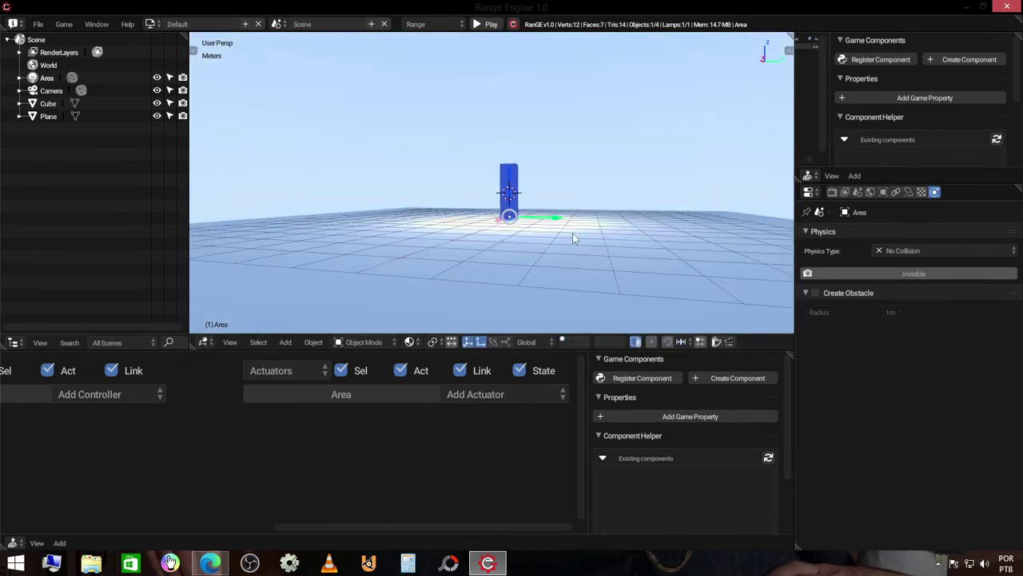
- Pick the True Blue Menu preset in the Themes preferences, then close the preferences window
left_click(37, 24)
left_click(95, 168)
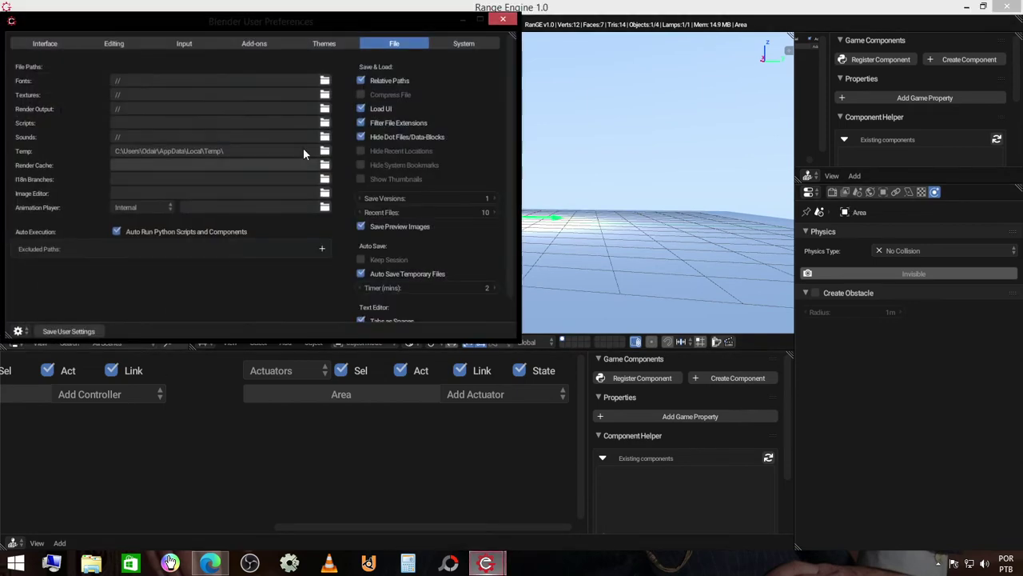
left_click(338, 43)
left_click(39, 80)
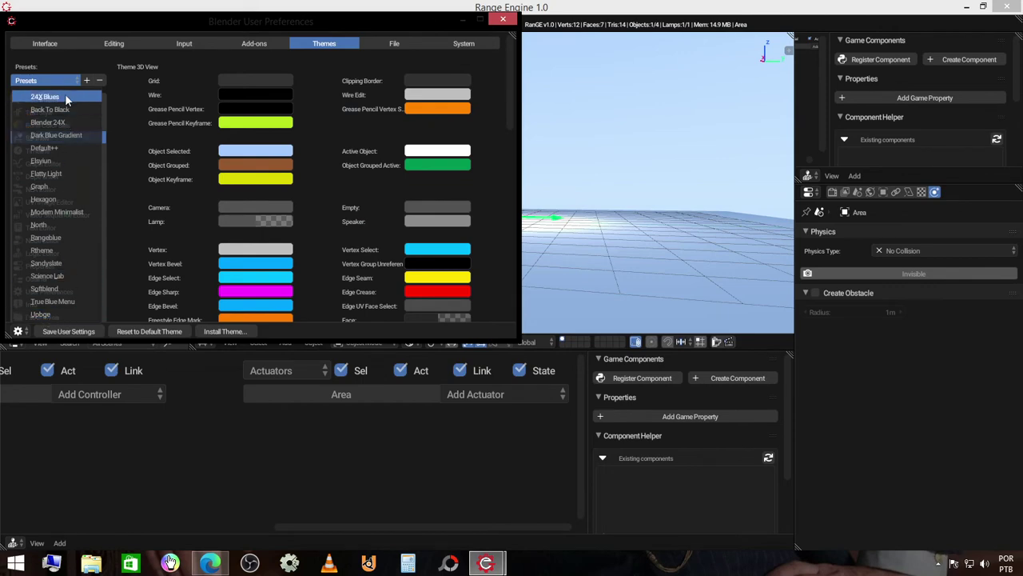
left_click(28, 301)
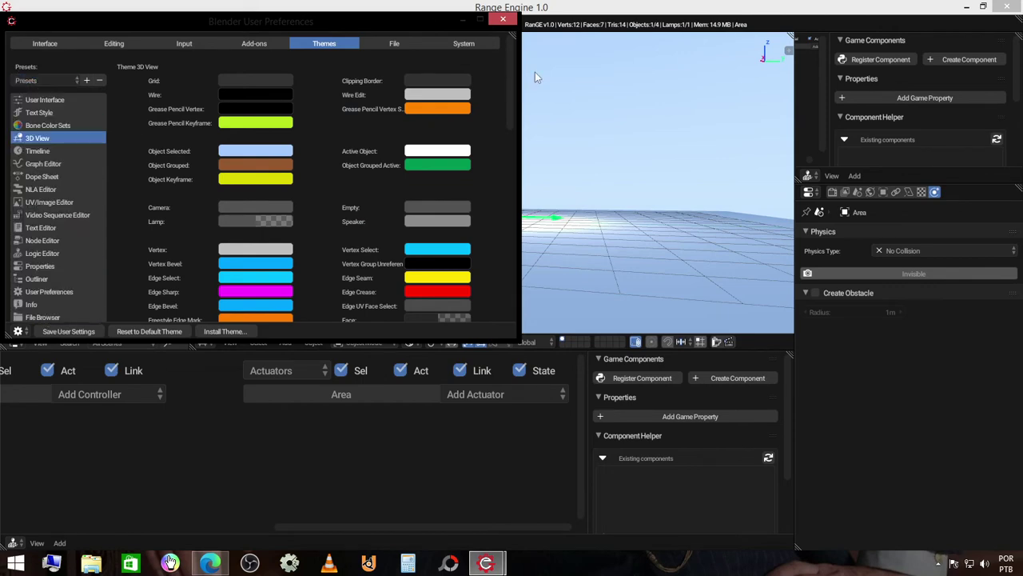
left_click(503, 18)
middle_click_drag(512, 118, 511, 208)
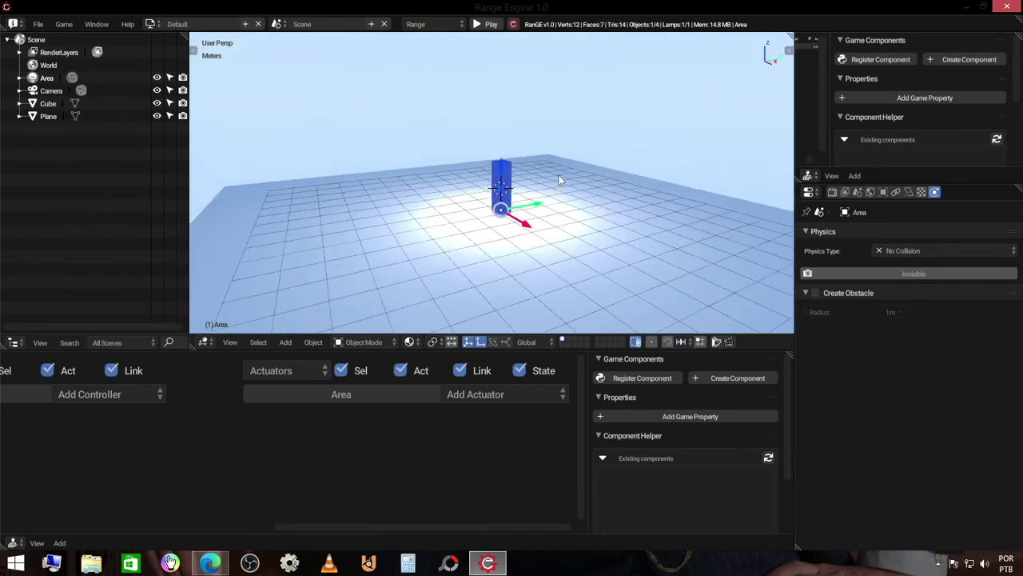
left_click(40, 26)
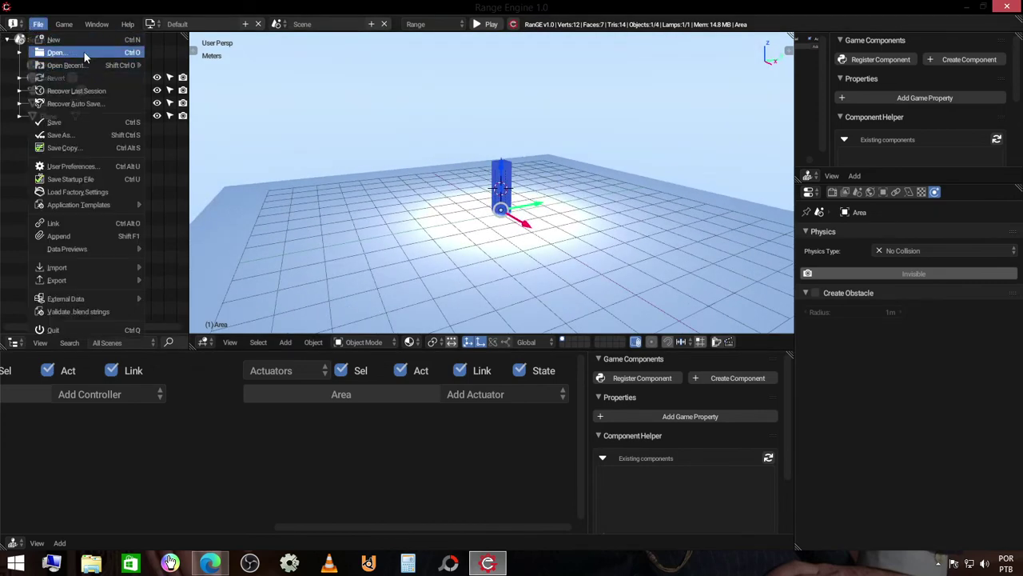
- Open ScenerySchool03.range from the School folder
left_click(78, 55)
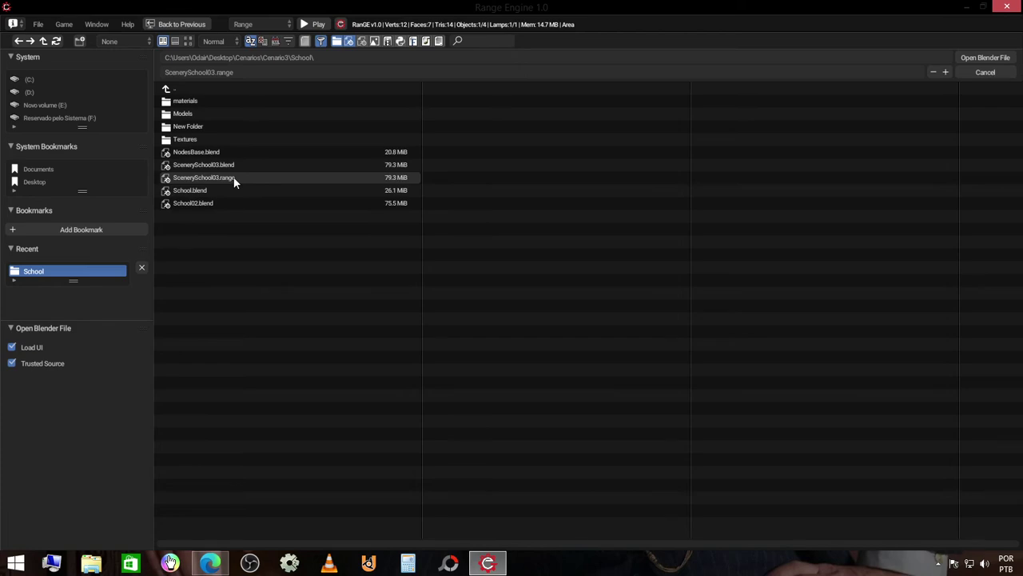
left_click(938, 562)
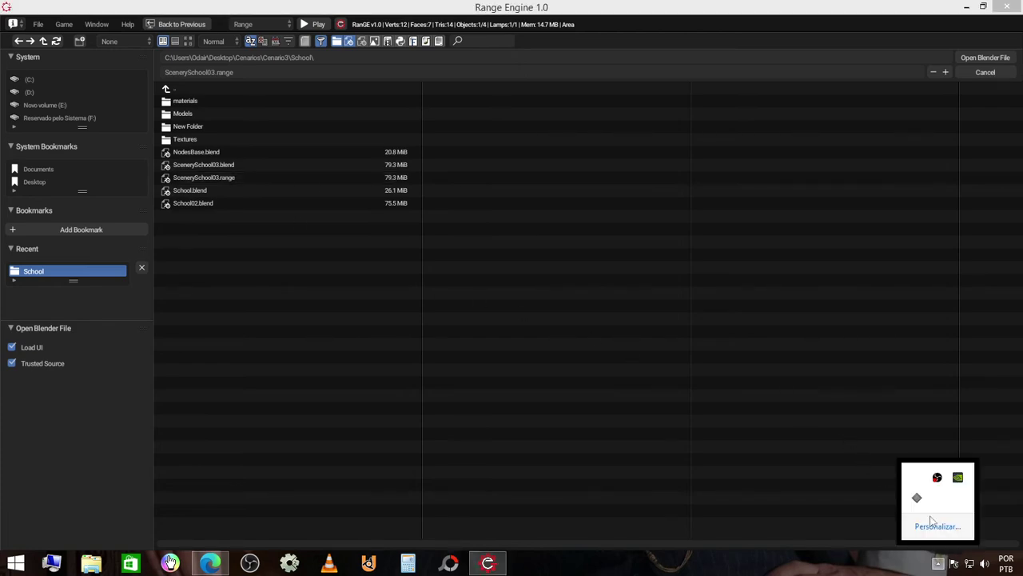
left_click(937, 477)
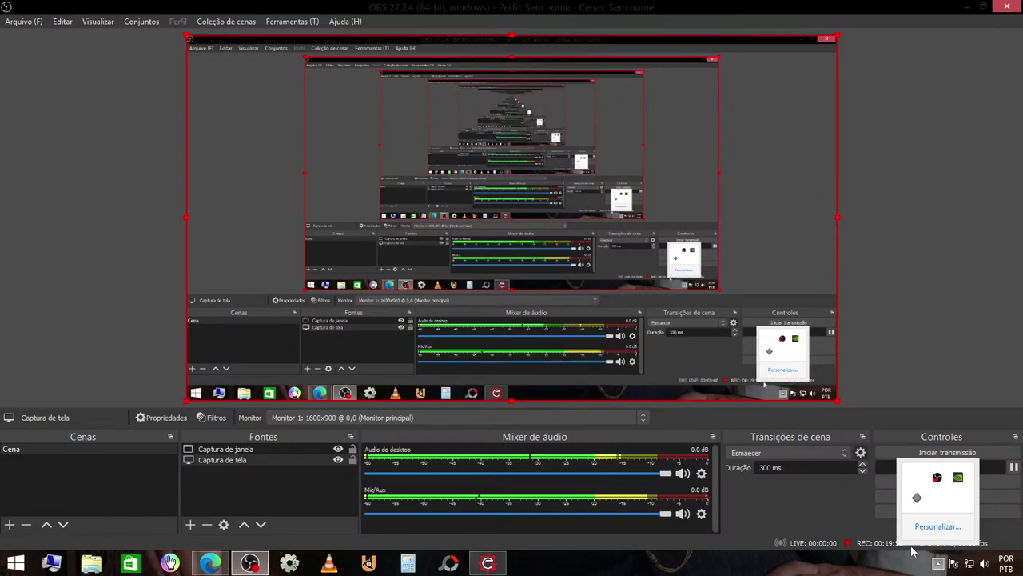
left_click(940, 564)
left_click(965, 7)
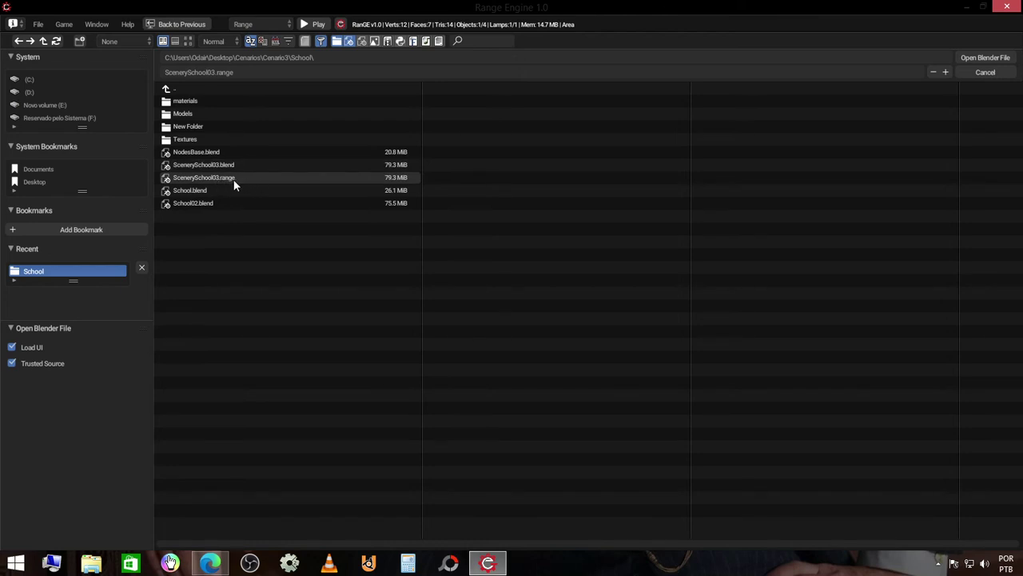
double_click(235, 178)
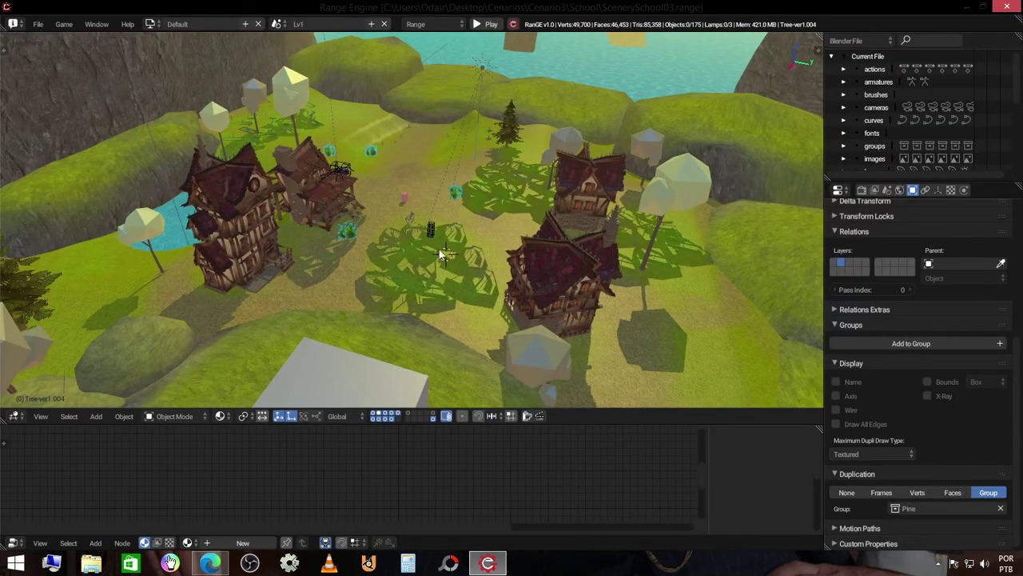
- Look through the scene camera, select the character's mesh then armature, and return to camera view
key("KP_0")
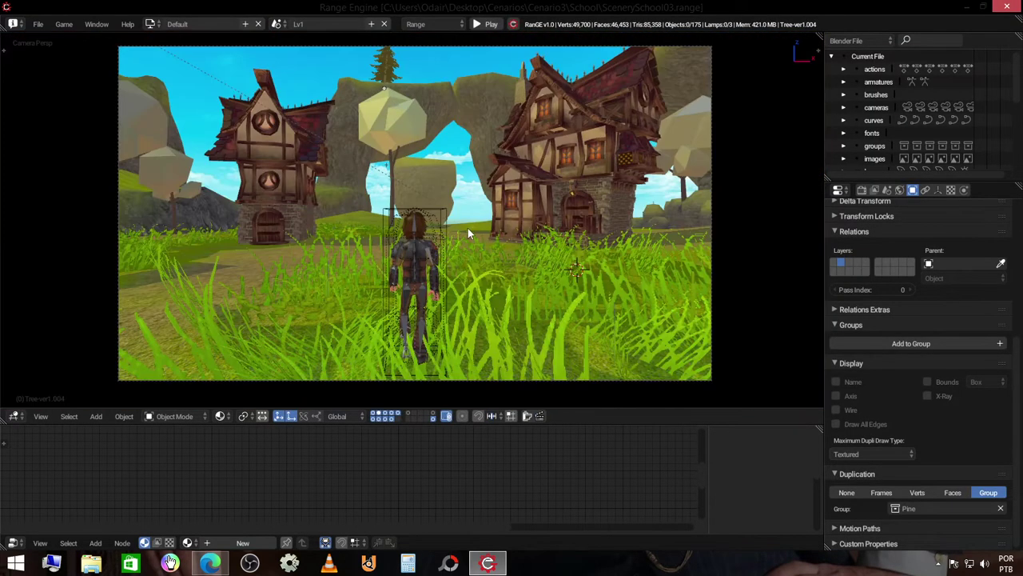
middle_click_drag(470, 230, 492, 225)
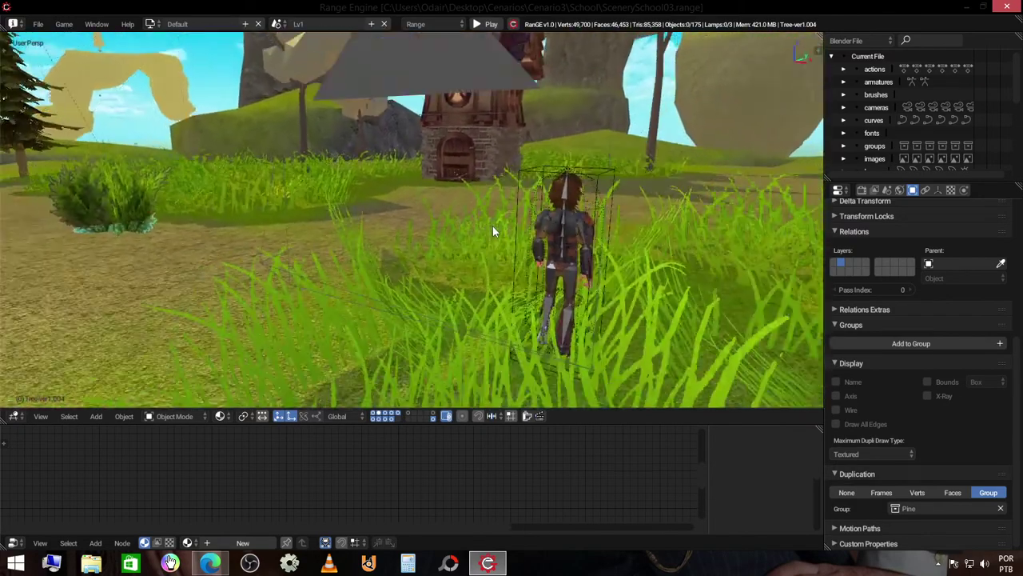
key("shift+f")
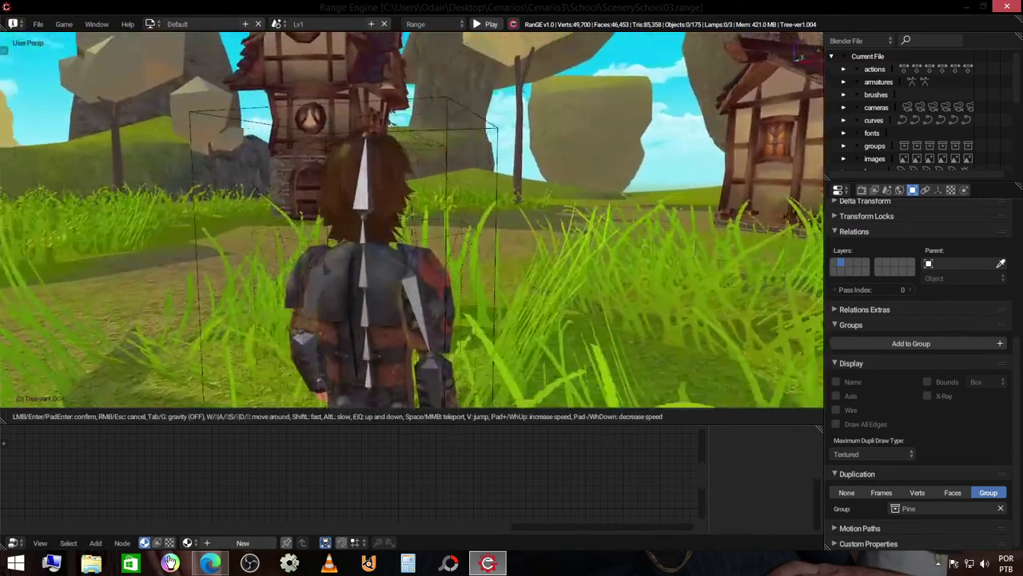
key("Escape")
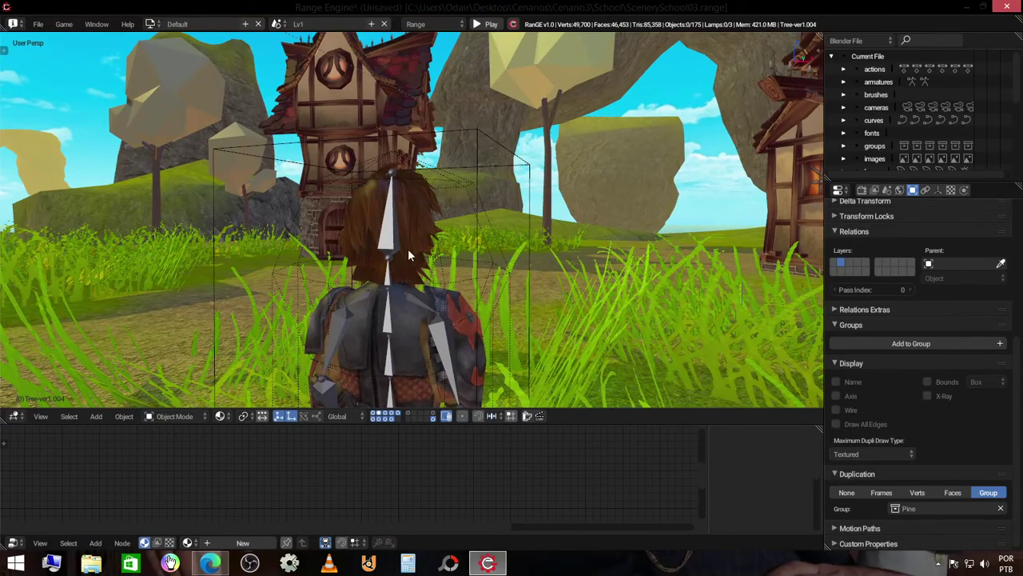
right_click(398, 251)
right_click(404, 266)
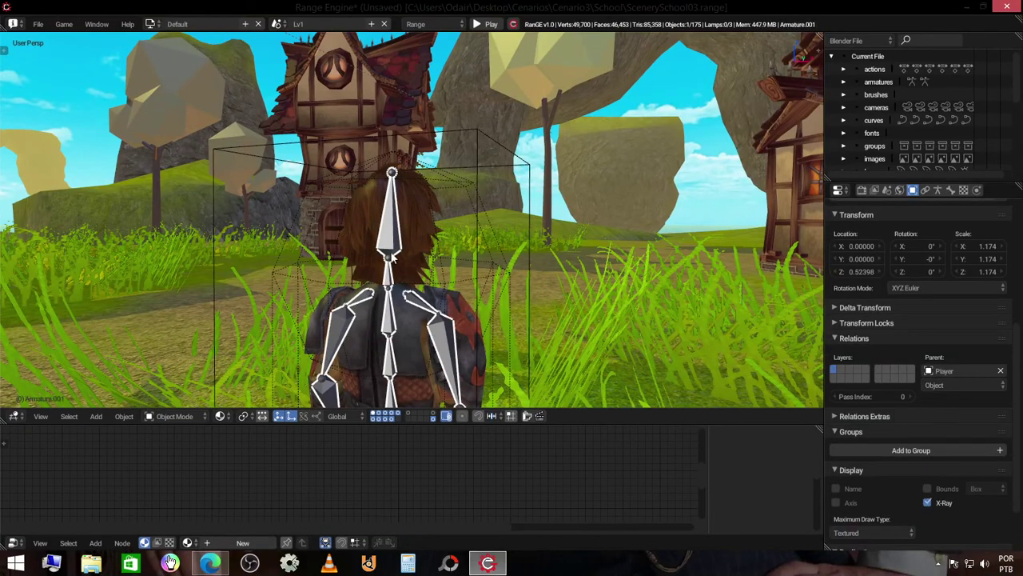
mouse_move(404, 266)
middle_mouse_down()
mouse_move(515, 330)
mouse_move(331, 233)
mouse_move(298, 273)
middle_mouse_up()
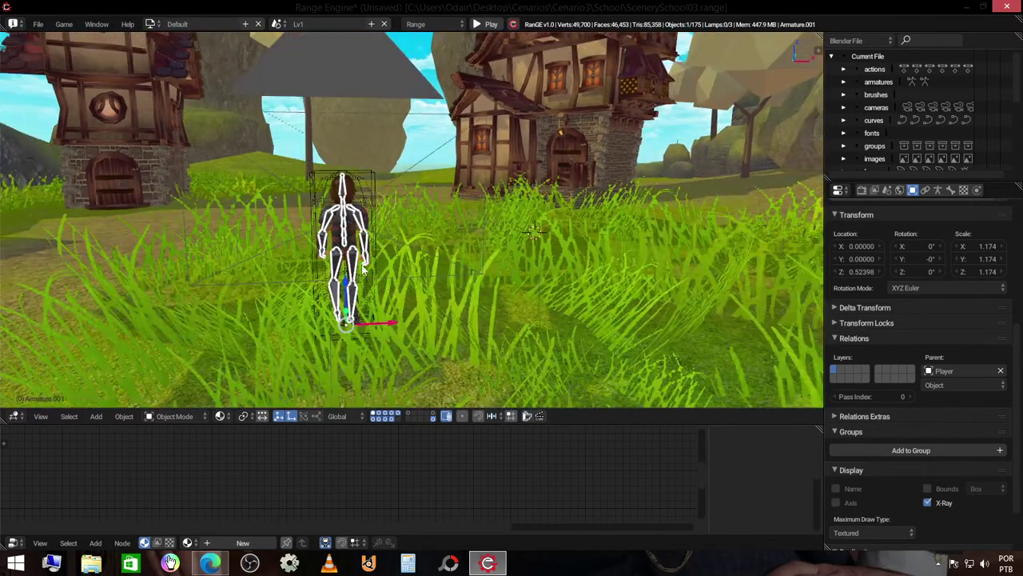
key("KP_0")
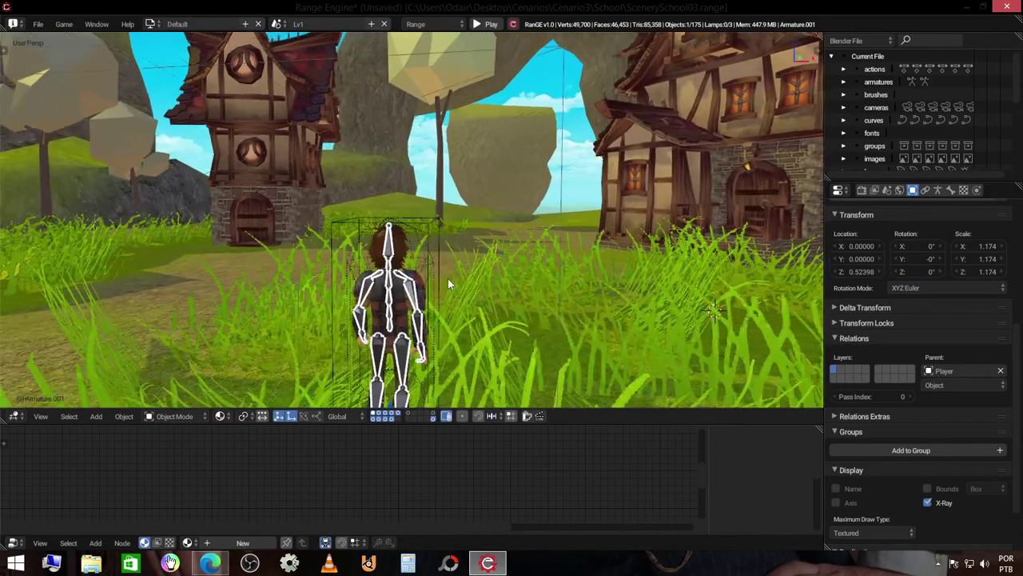
- In Edit Mode, select the right forearm bone, try moving and rotating it, and cancel
mouse_move(452, 276)
middle_mouse_down()
mouse_move(421, 280)
mouse_move(448, 276)
middle_mouse_up()
key("Tab")
scroll(448, 276, "up", 3)
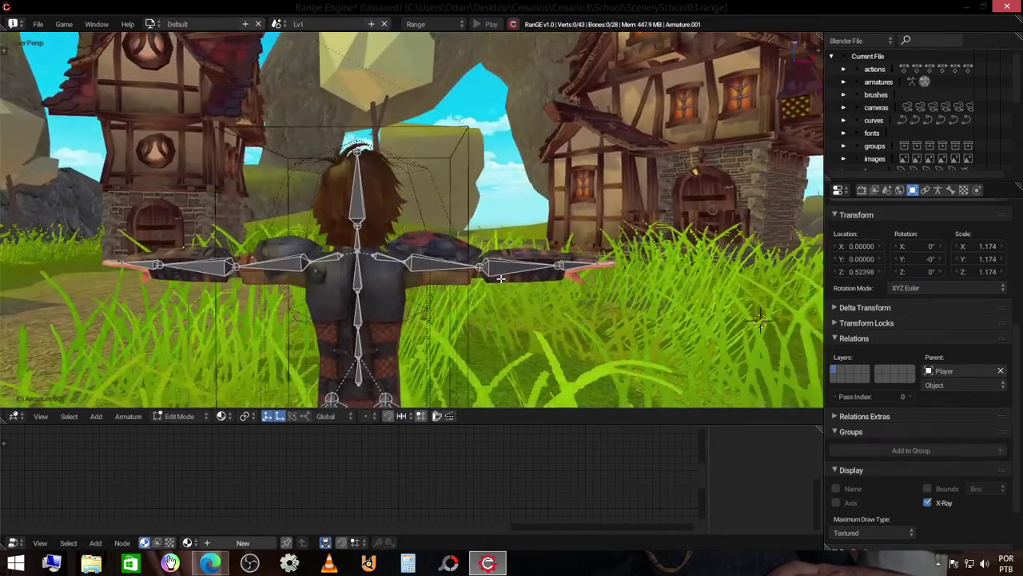
right_click(501, 273)
key("g")
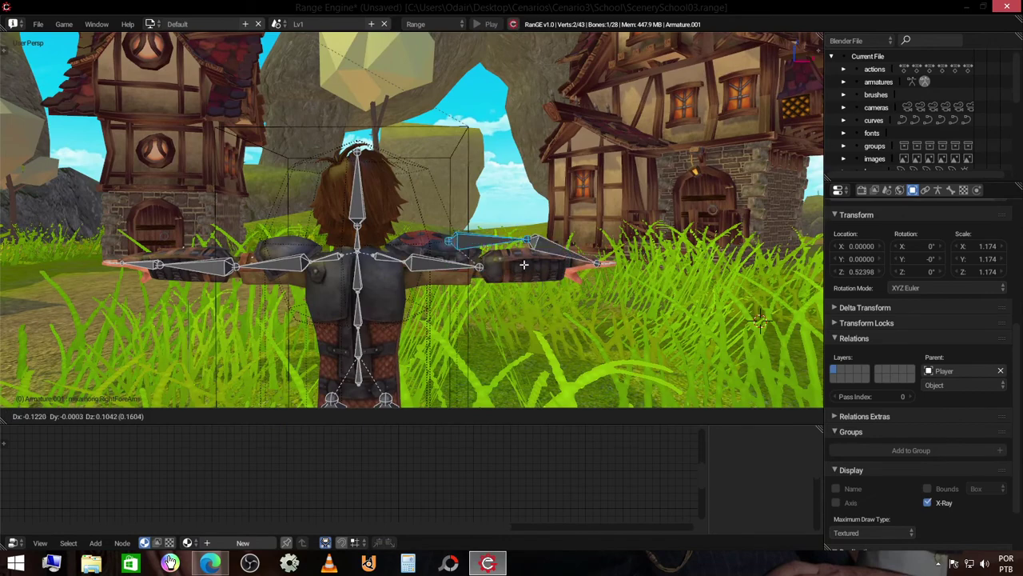
right_click(478, 269)
key("r")
right_click(490, 277)
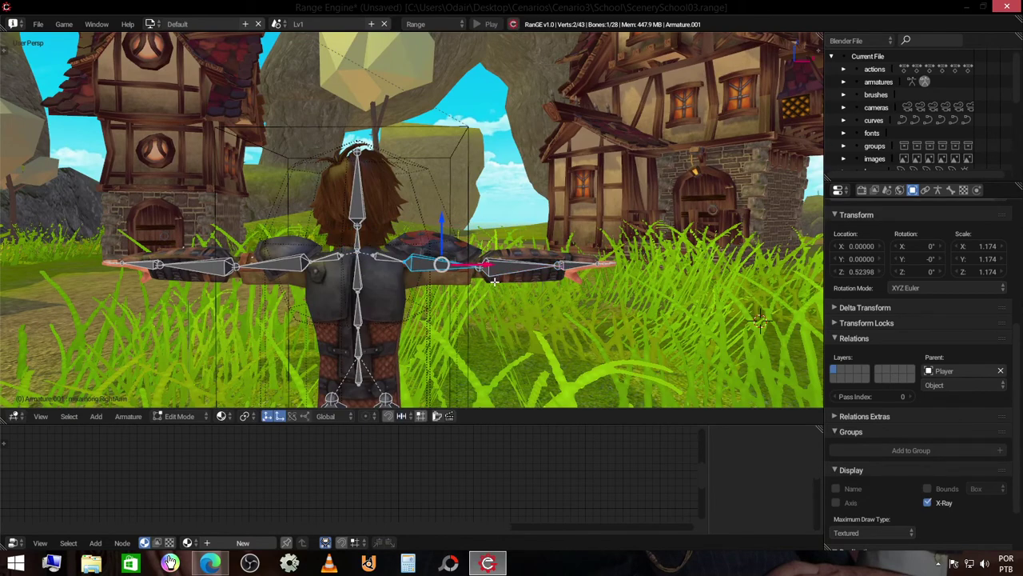
key("Tab")
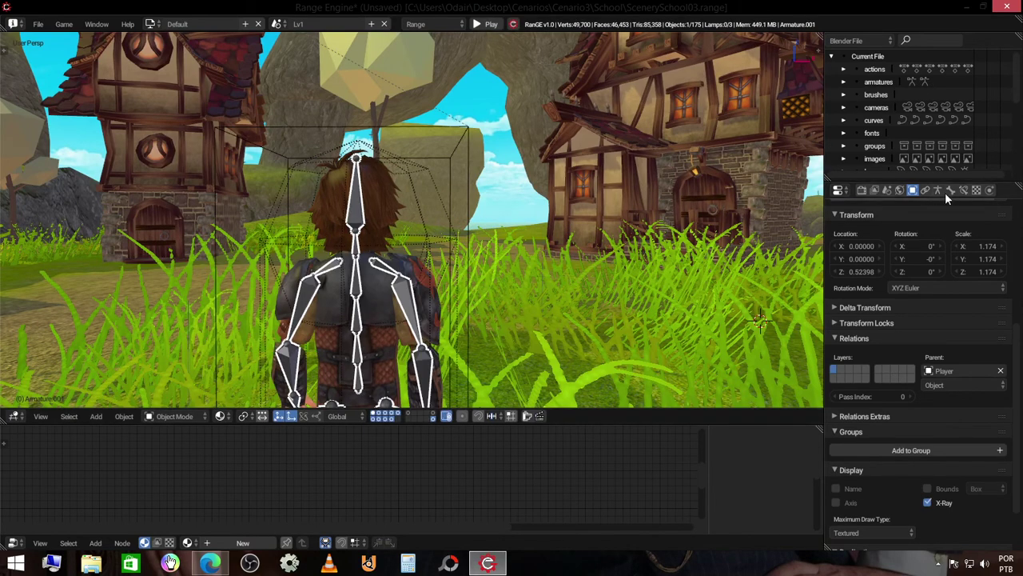
- Inspect the armature's skeleton and bone settings, then look through the camera again
left_click(940, 191)
scroll(905, 409, "down", 3)
scroll(920, 421, "down", 2)
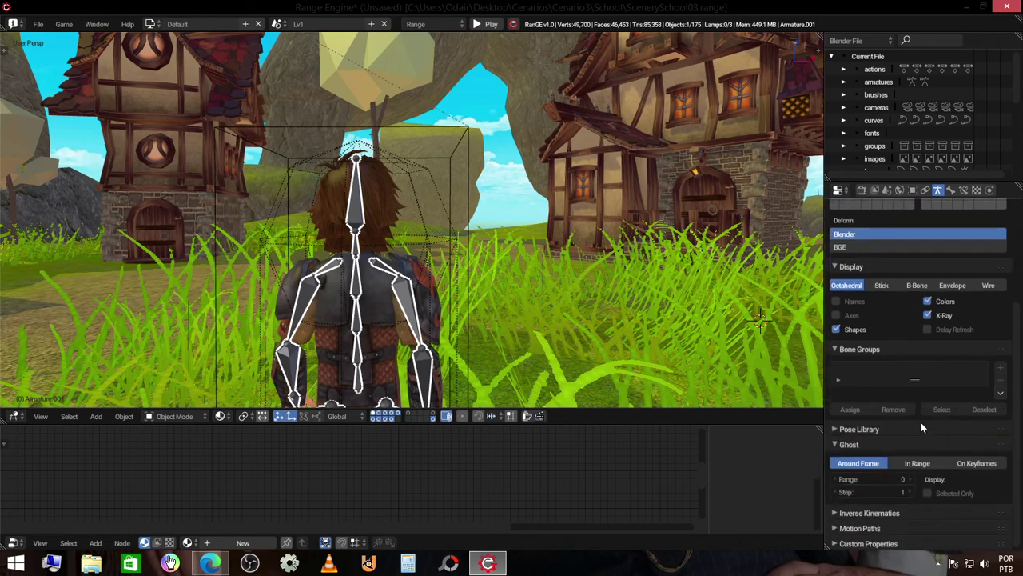
scroll(907, 478, "up", 5)
scroll(914, 435, "up", 2)
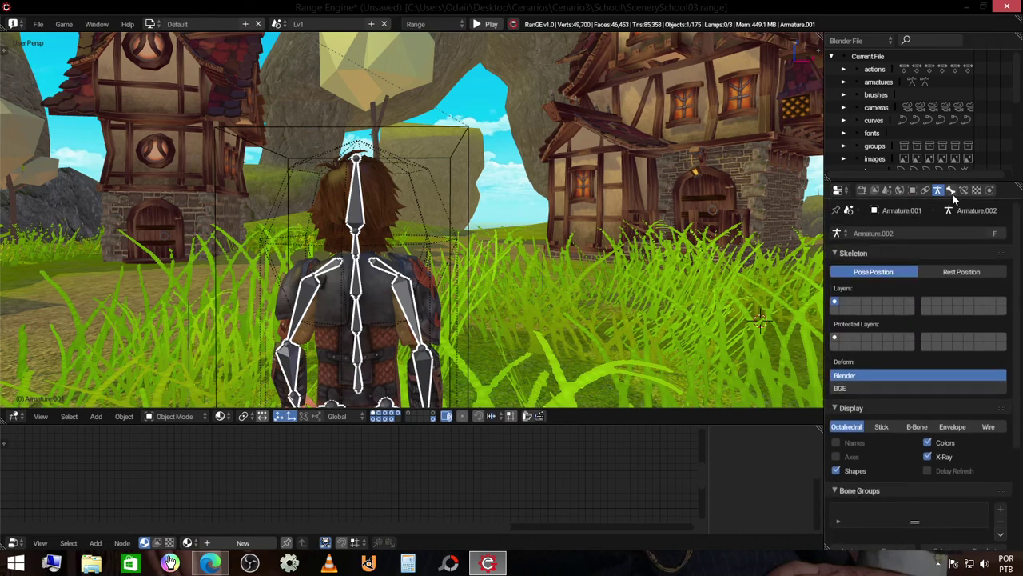
left_click(951, 191)
left_click(939, 190)
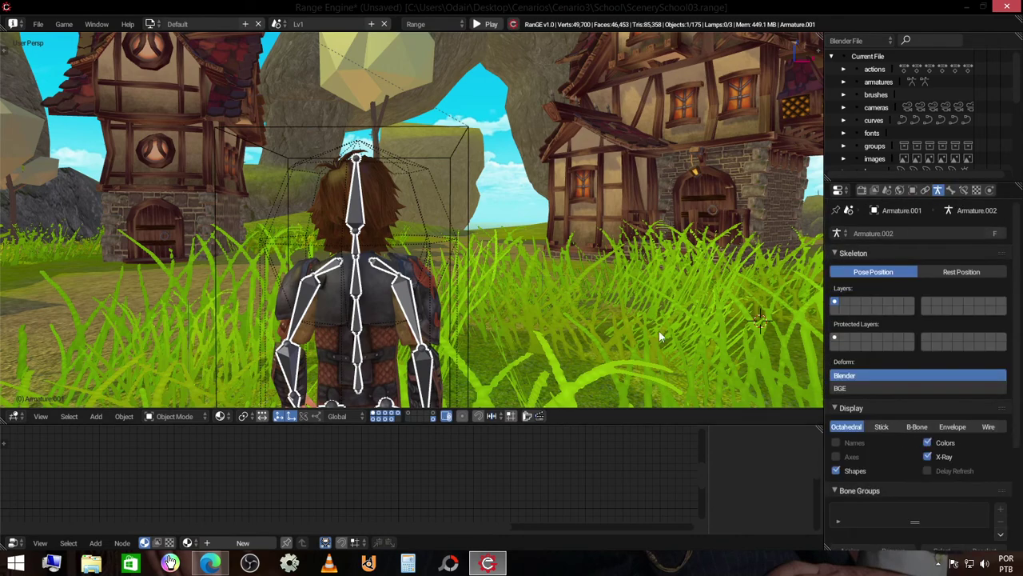
scroll(445, 272, "down", 3)
scroll(447, 278, "down", 2)
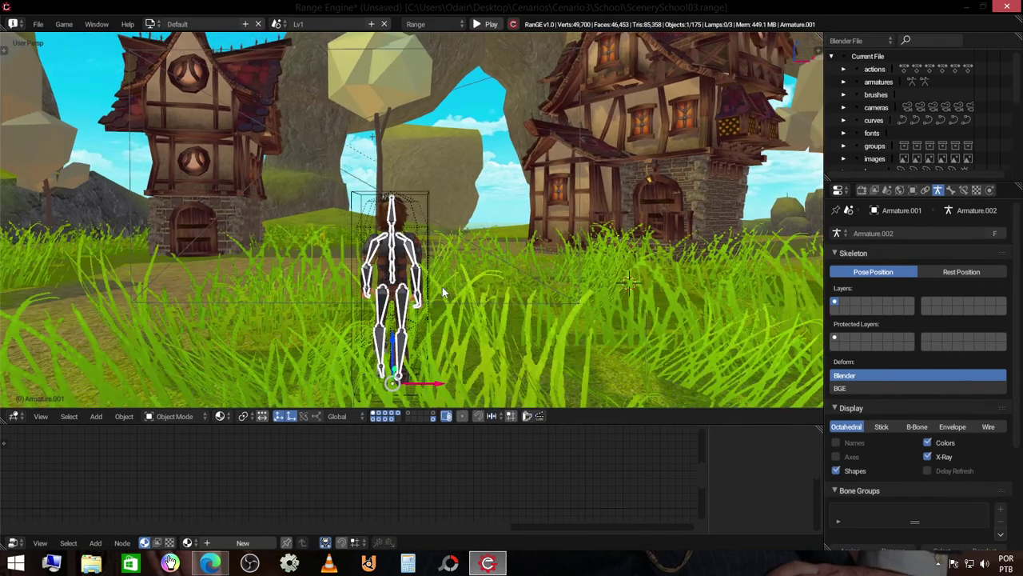
key("KP_0")
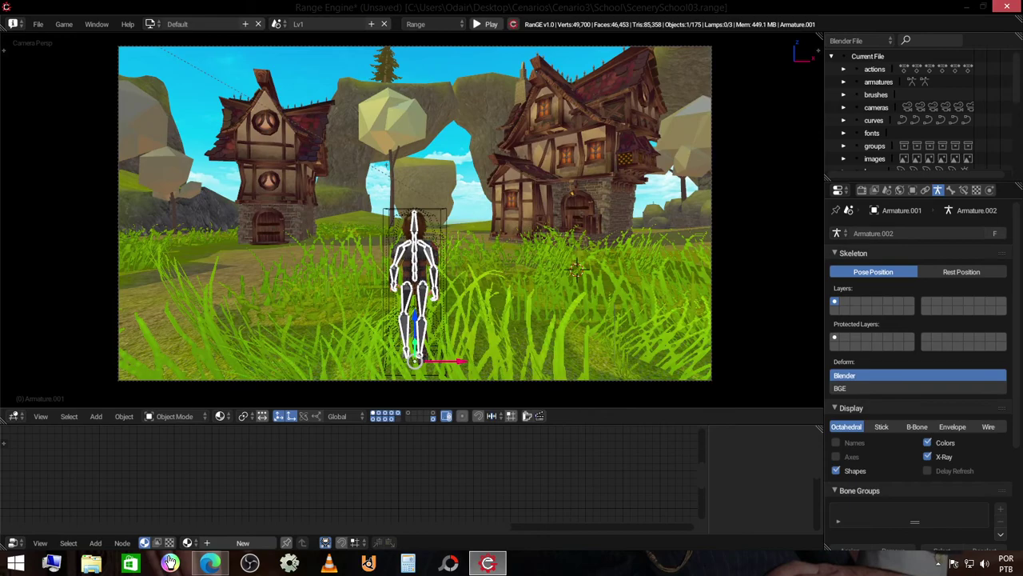
- Play the game, turn on Game > Show Debug profile, and replay it with frame timings shown
key("p")
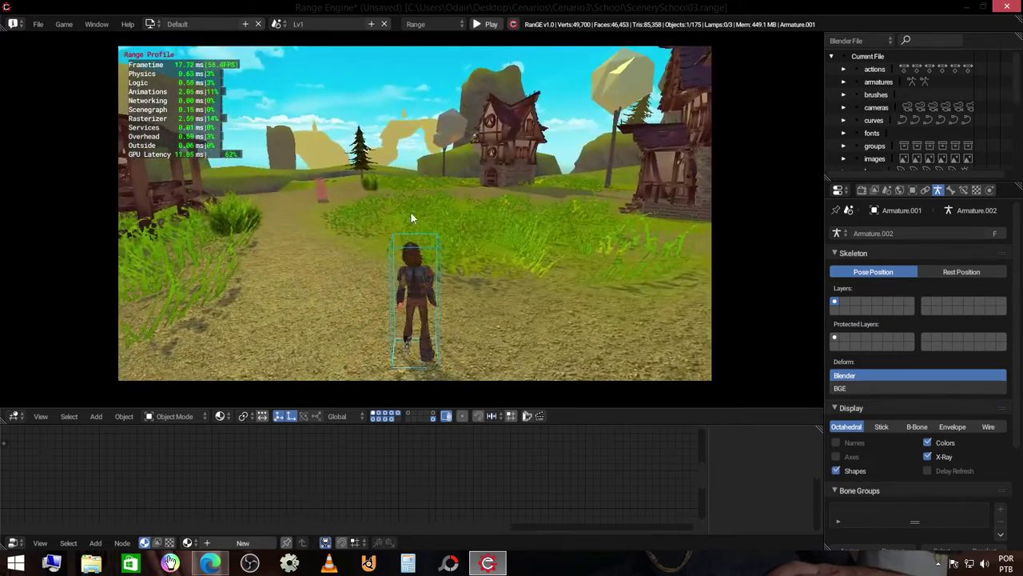
key("Escape")
left_click(64, 24)
mouse_move(157, 97)
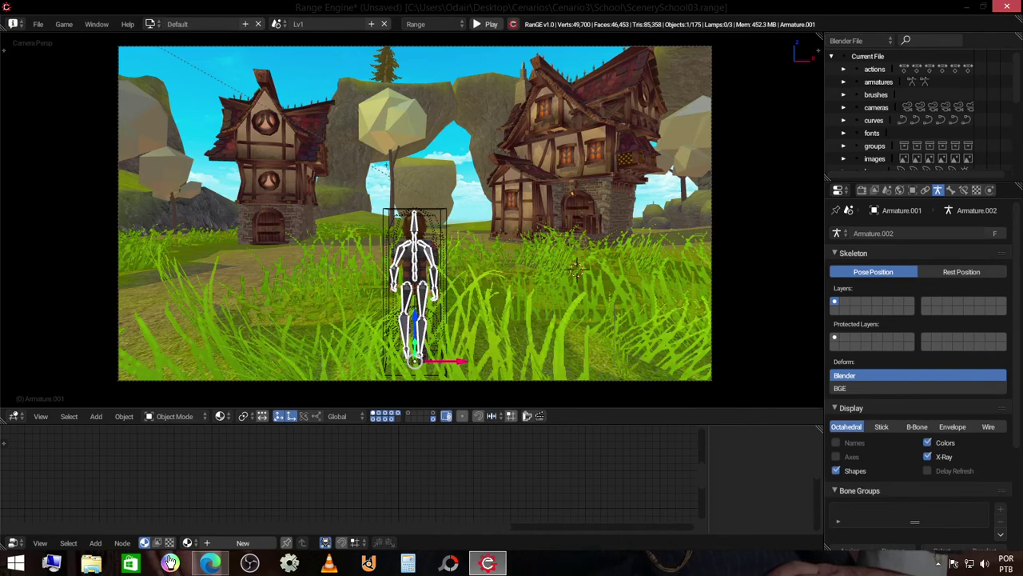
key("p")
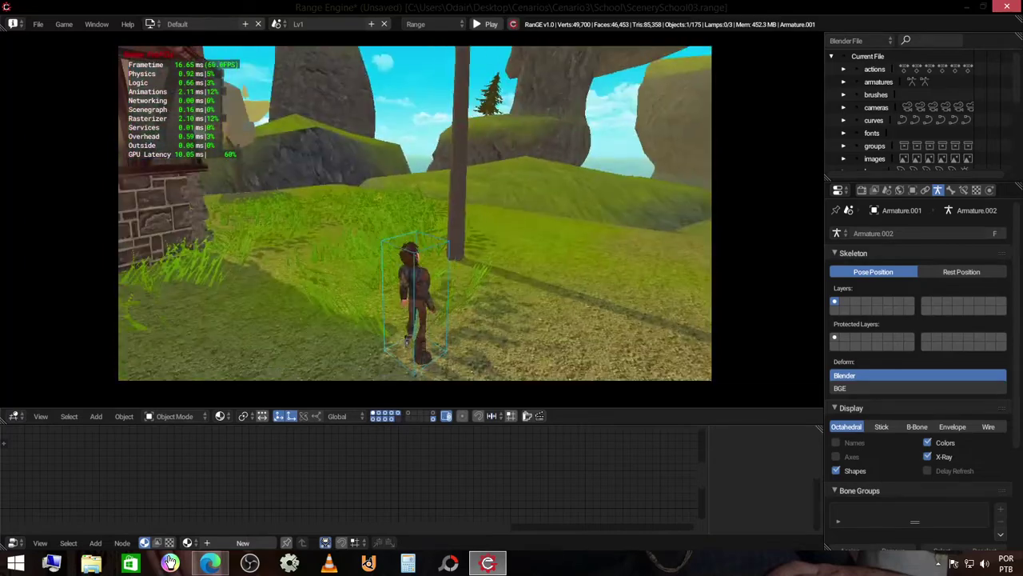
key("Escape")
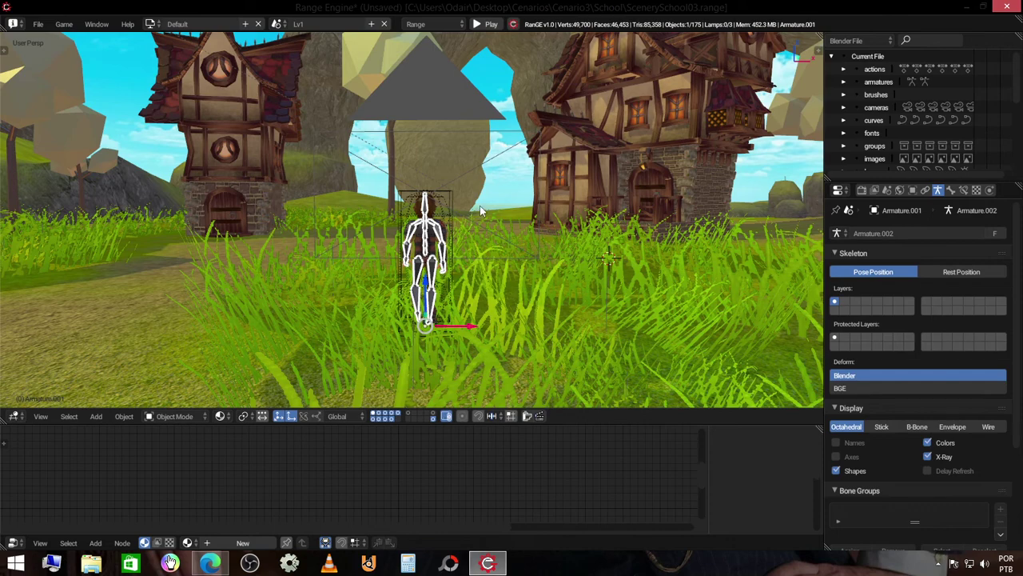
- Raise the character armature about 0.34 units along Z, then return to camera view
middle_click_drag(480, 205, 419, 202)
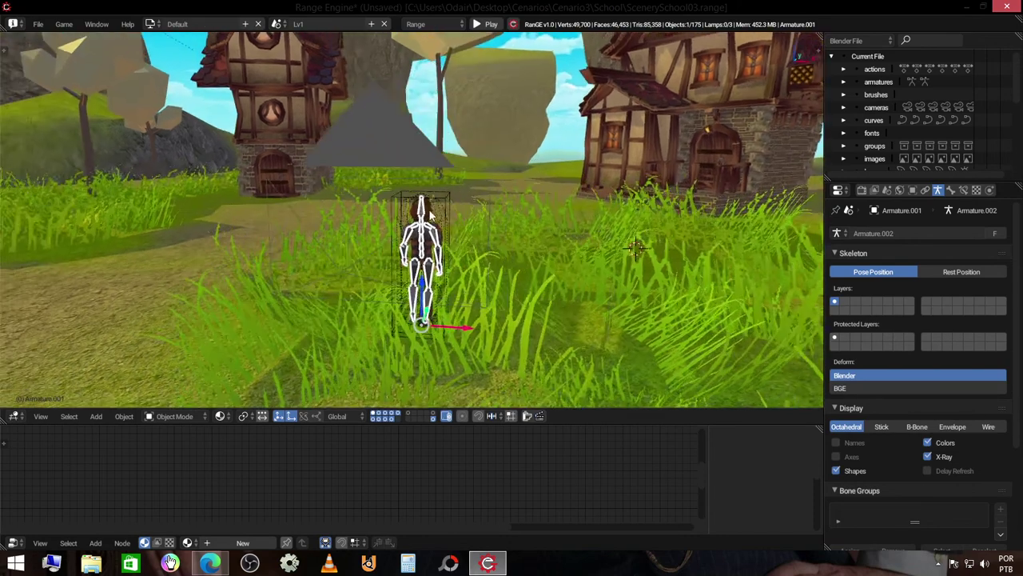
scroll(418, 202, "up", 3)
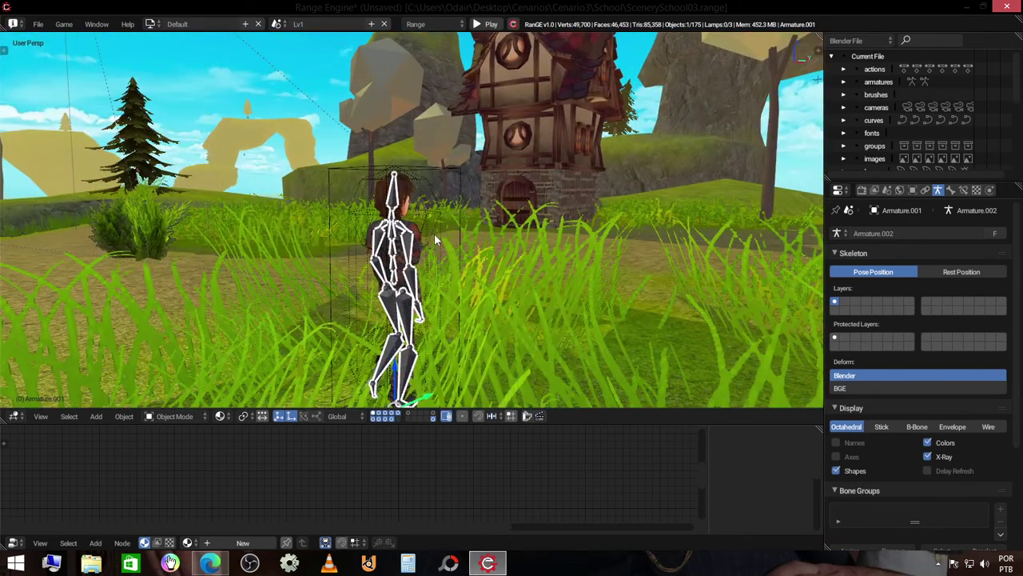
key("g")
key("z")
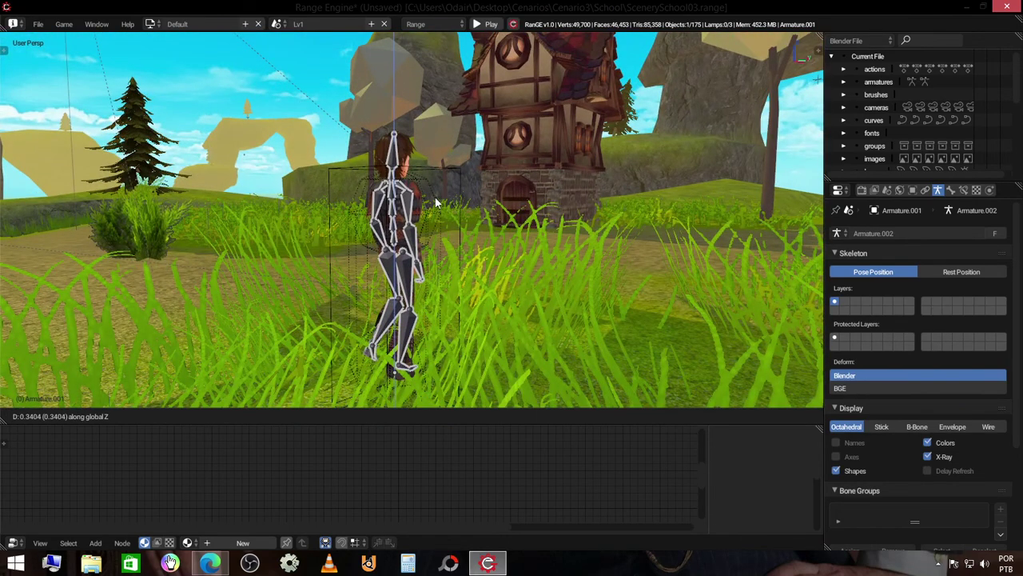
left_click(434, 216)
middle_click_drag(447, 232, 503, 238)
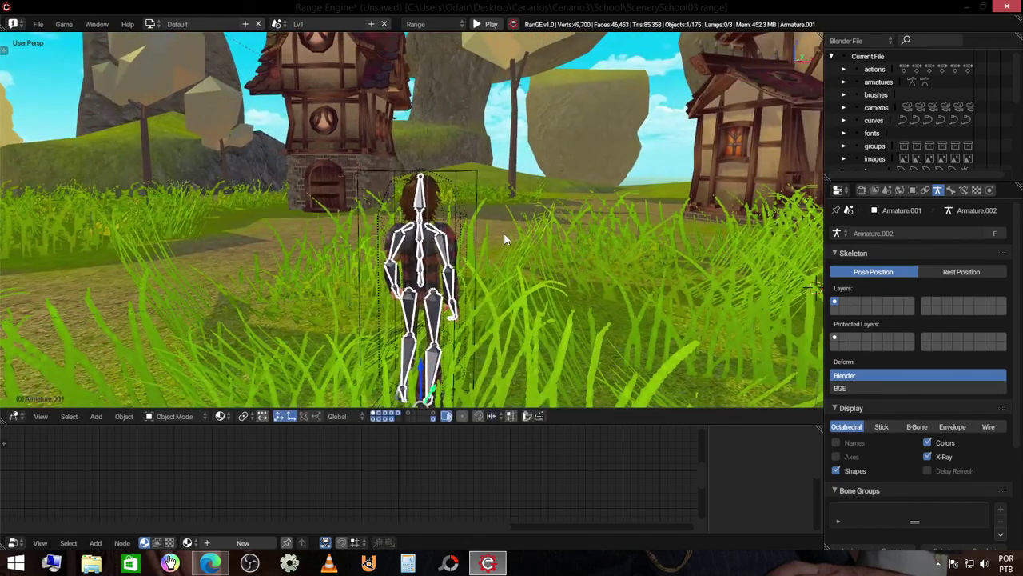
key("KP_0")
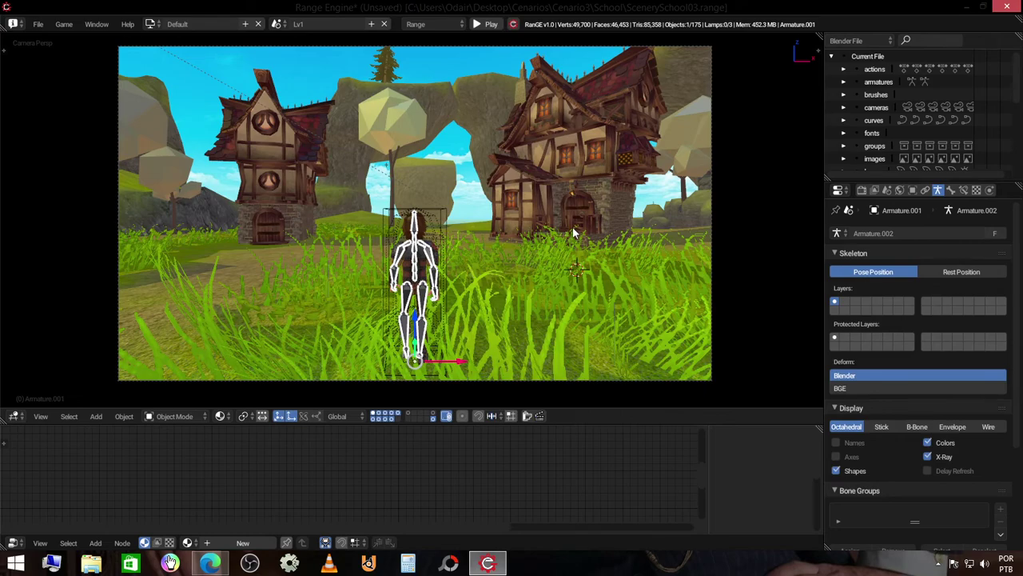
- Place the 3D cursor on the ground near the character and pink box
mouse_move(559, 236)
middle_mouse_down()
mouse_move(458, 255)
mouse_move(490, 272)
mouse_move(590, 253)
mouse_move(512, 272)
mouse_move(632, 172)
middle_mouse_up()
scroll(461, 250, "down", 3)
left_click(344, 277)
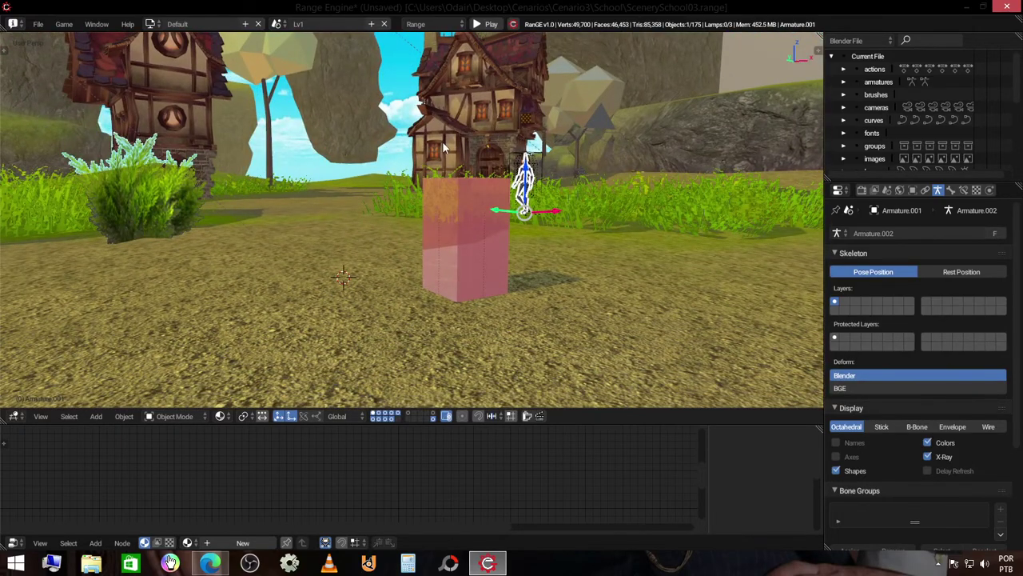
- Orbit over the village toward the pink box and tree, then return to the camera view
mouse_move(332, 288)
middle_mouse_down()
mouse_move(384, 235)
mouse_move(462, 252)
middle_mouse_up()
middle_click_drag(406, 242, 400, 123)
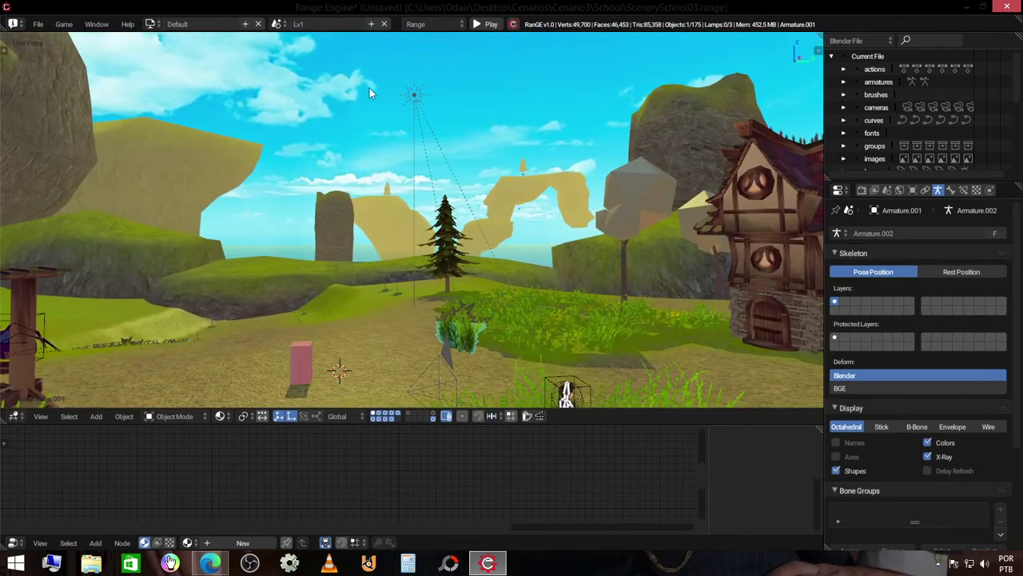
scroll(401, 309, "up", 3)
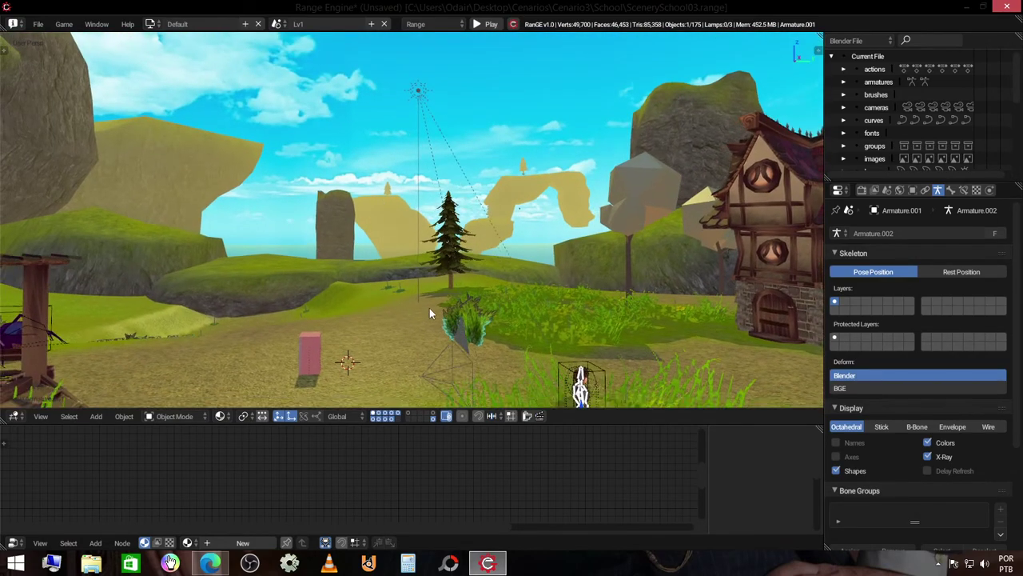
mouse_move(429, 308)
middle_mouse_down()
mouse_move(438, 322)
mouse_move(531, 288)
mouse_move(402, 269)
mouse_move(484, 274)
mouse_move(464, 317)
mouse_move(512, 297)
mouse_move(575, 311)
mouse_move(591, 299)
mouse_move(505, 300)
mouse_move(546, 295)
middle_mouse_up()
key("KP_0")
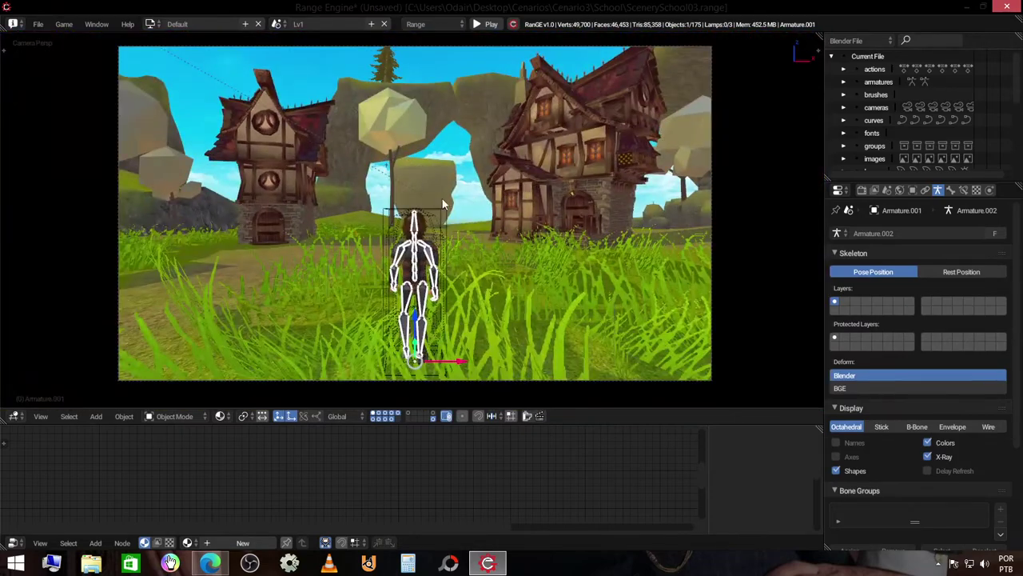
- Open the Captura de Tela (409) screenshot from the desktop and compare it with the Range Engine scene
key("super+d")
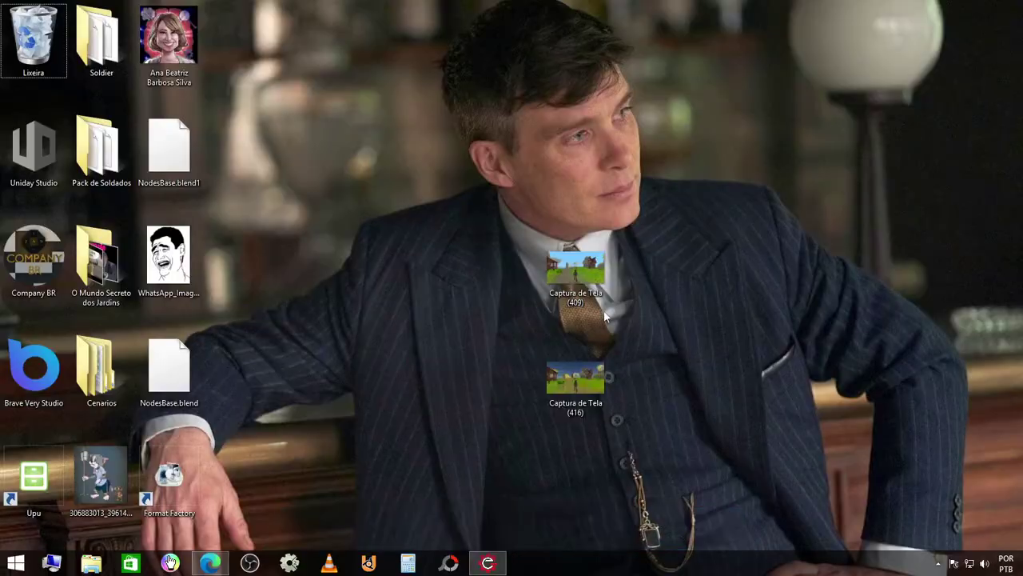
double_click(569, 269)
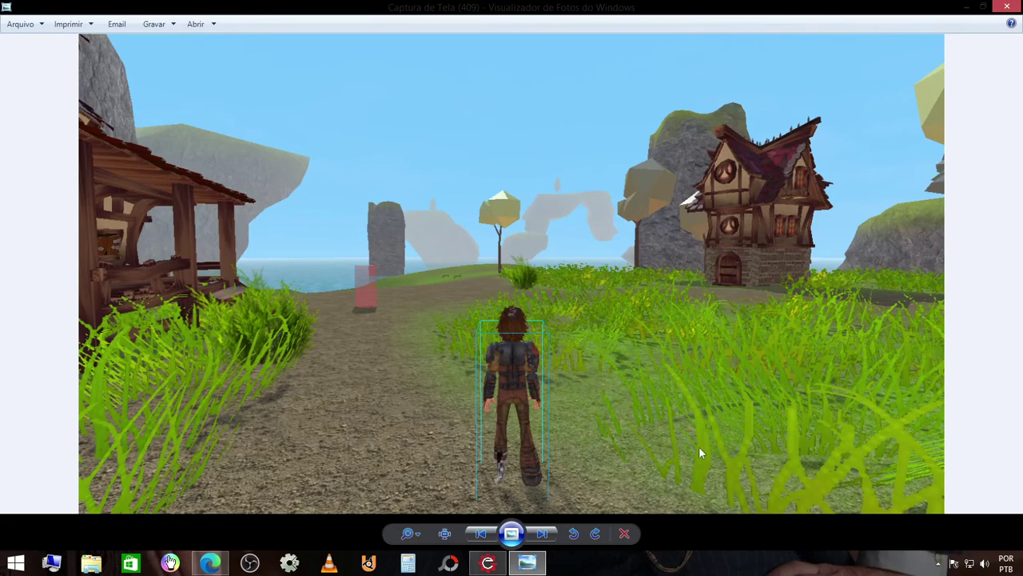
left_click(488, 562)
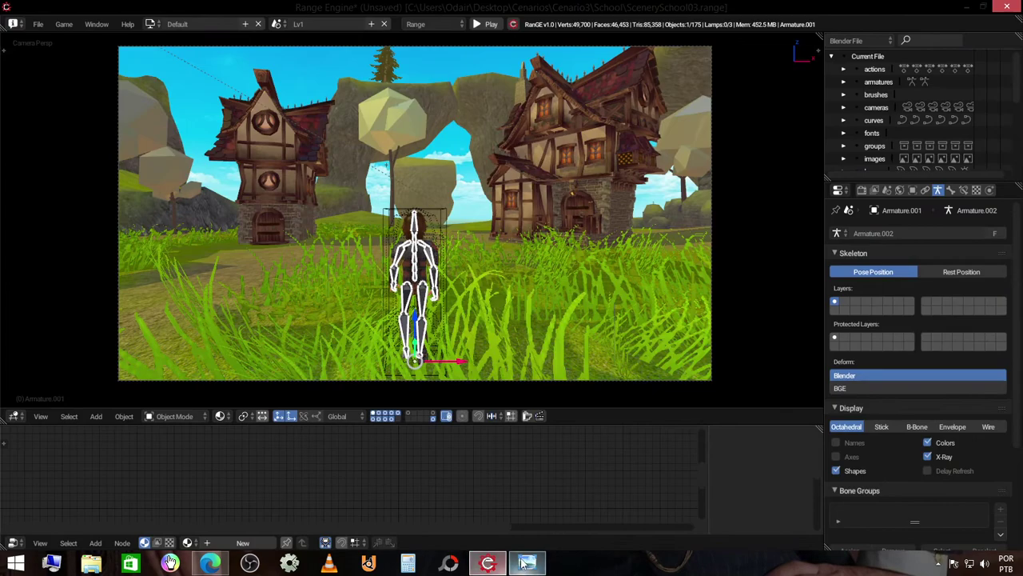
mouse_move(528, 375)
middle_mouse_down()
mouse_move(498, 304)
mouse_move(439, 295)
mouse_move(284, 308)
mouse_move(613, 237)
mouse_move(398, 272)
mouse_move(432, 360)
middle_mouse_up()
left_click(527, 563)
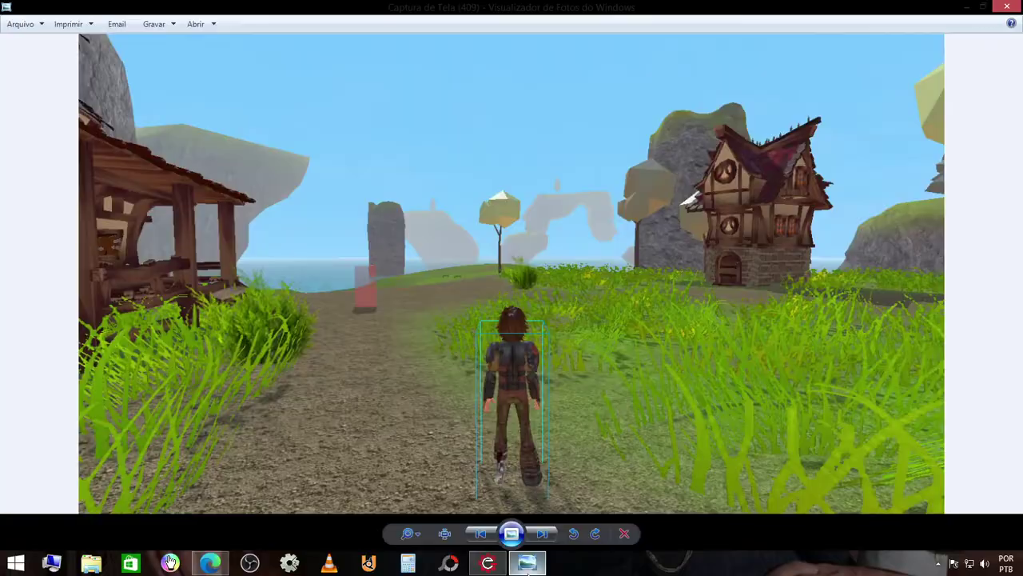
- Minimise the screenshot viewer and orbit the view near the armature
left_click(527, 563)
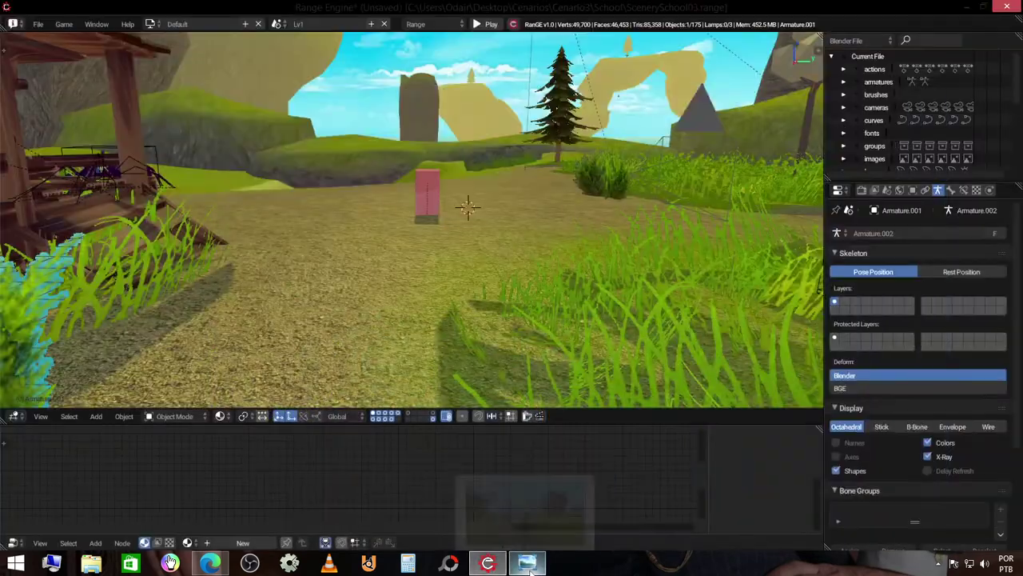
left_click(530, 564)
left_click(530, 564)
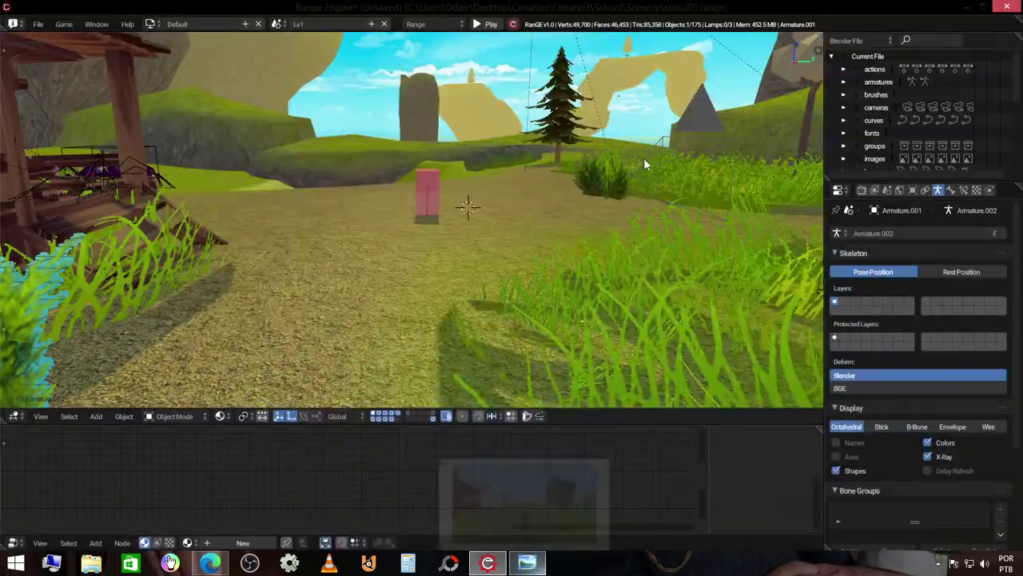
mouse_move(644, 158)
middle_mouse_down()
mouse_move(602, 207)
mouse_move(639, 211)
mouse_move(422, 245)
middle_mouse_up()
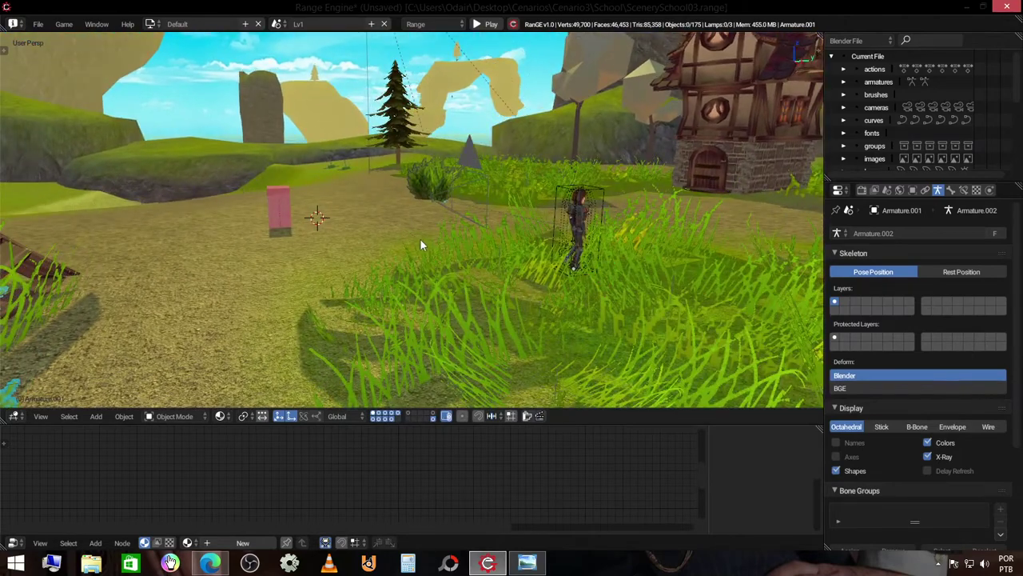
- Open the N sidebar, show only renderable objects, and scroll through its settings
key("n")
left_click(720, 312)
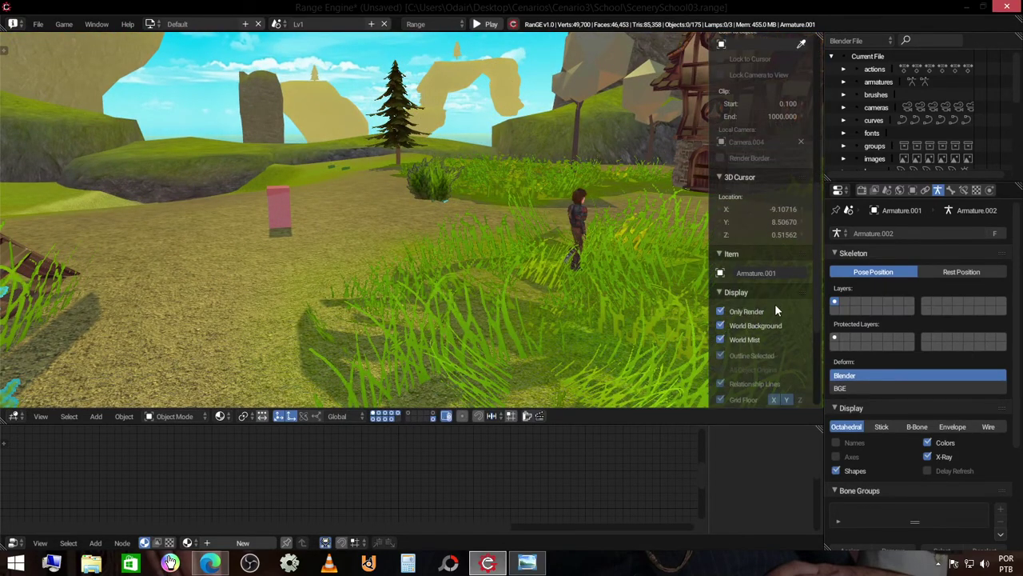
scroll(776, 382, "down", 4)
scroll(776, 382, "down", 1)
scroll(774, 376, "down", 1)
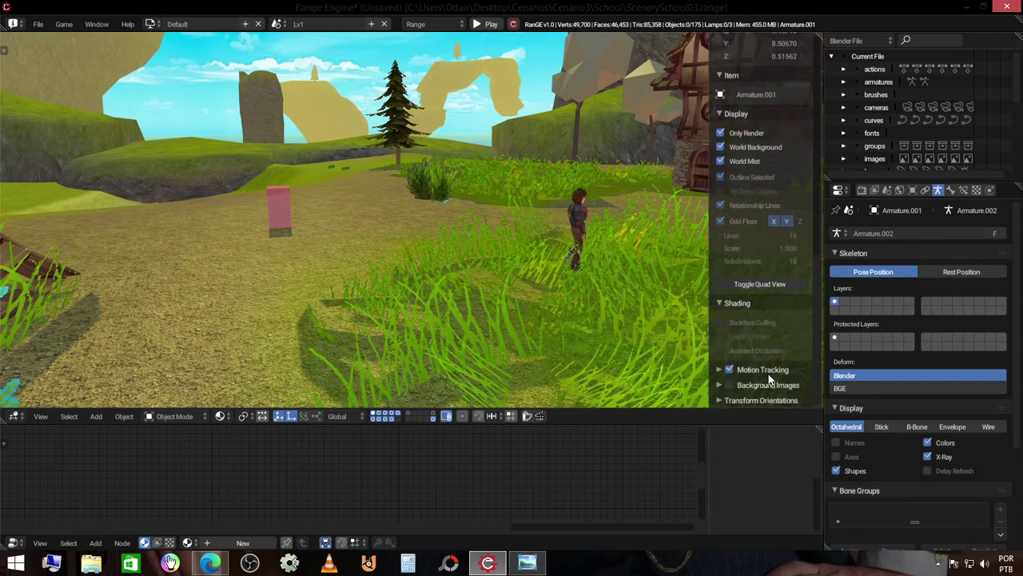
scroll(768, 378, "up", 2)
scroll(781, 259, "up", 2)
scroll(781, 185, "up", 2)
scroll(775, 182, "up", 1)
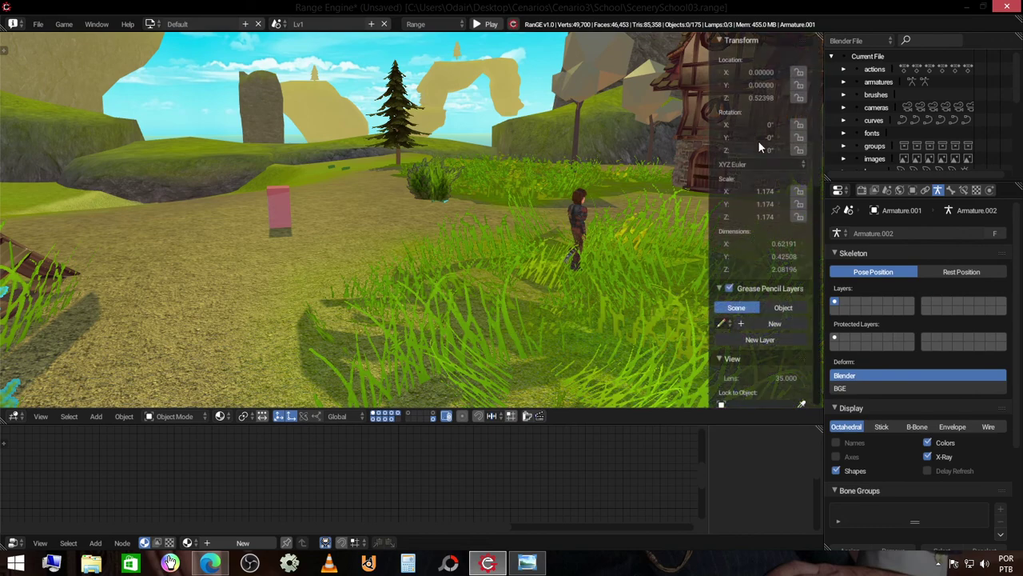
- Hide the N sidebar and flip repeatedly between the reference screenshot and the scene
key("n")
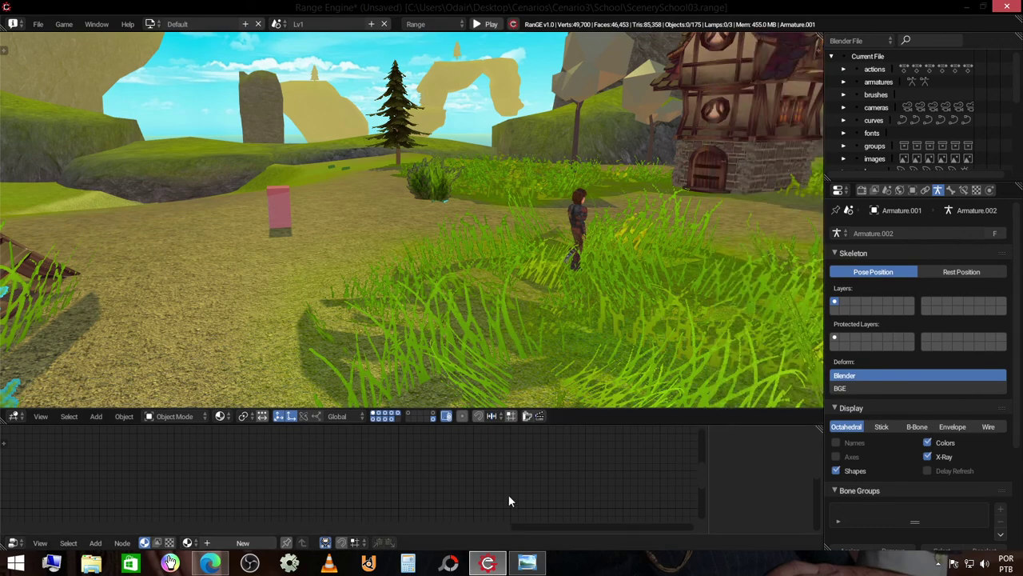
left_click(527, 563)
left_click(527, 569)
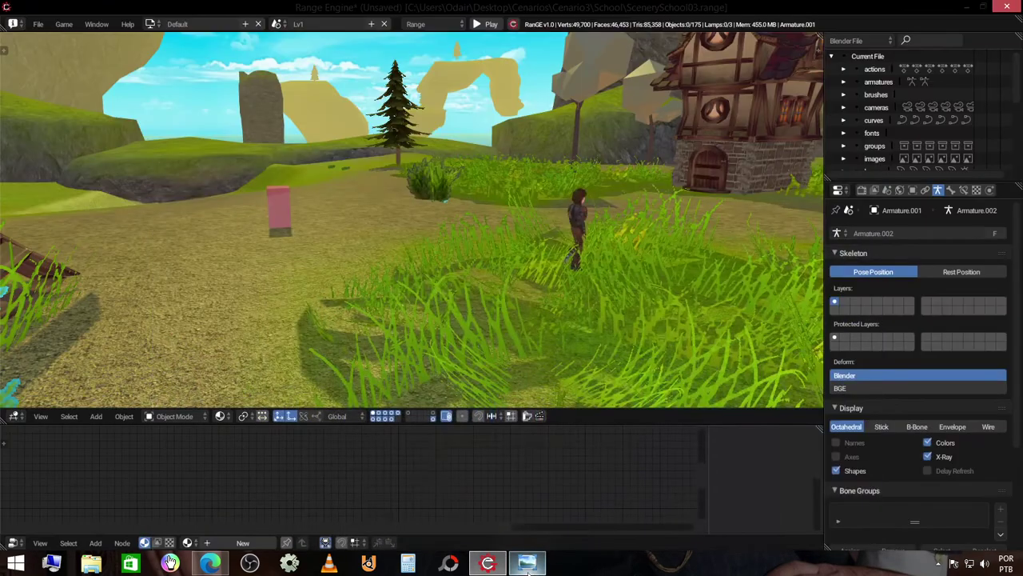
left_click(526, 569)
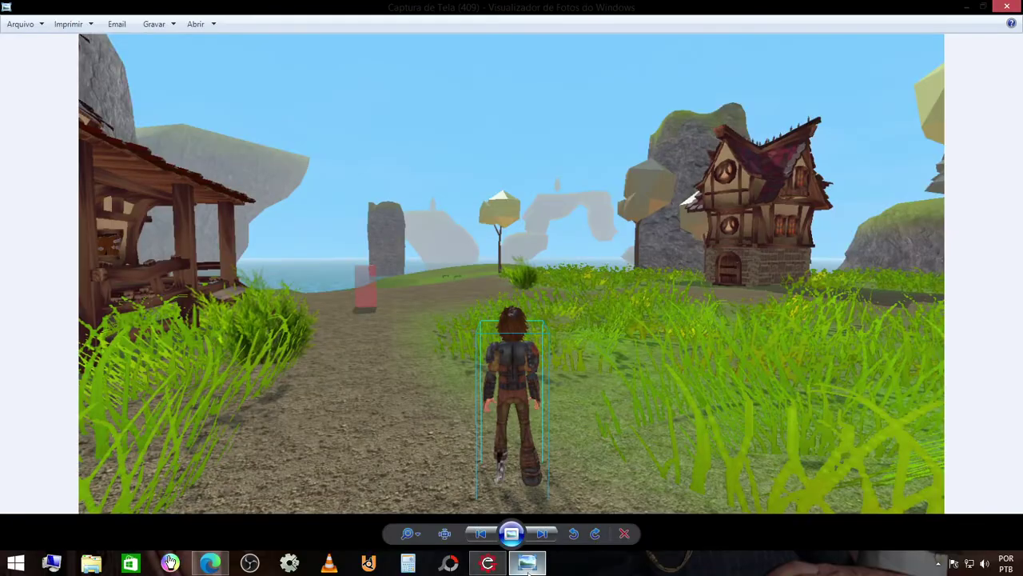
left_click(526, 569)
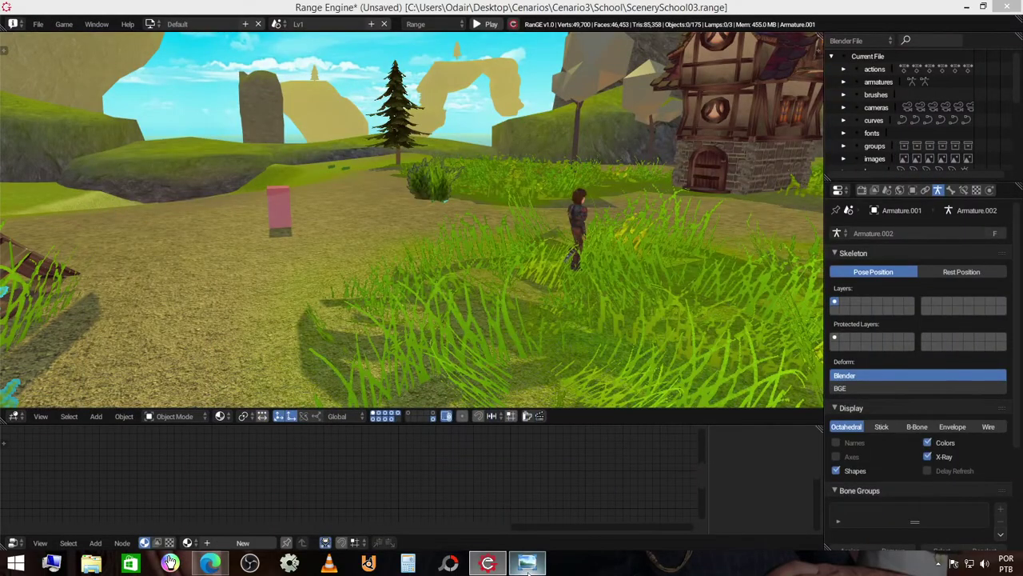
left_click(527, 569)
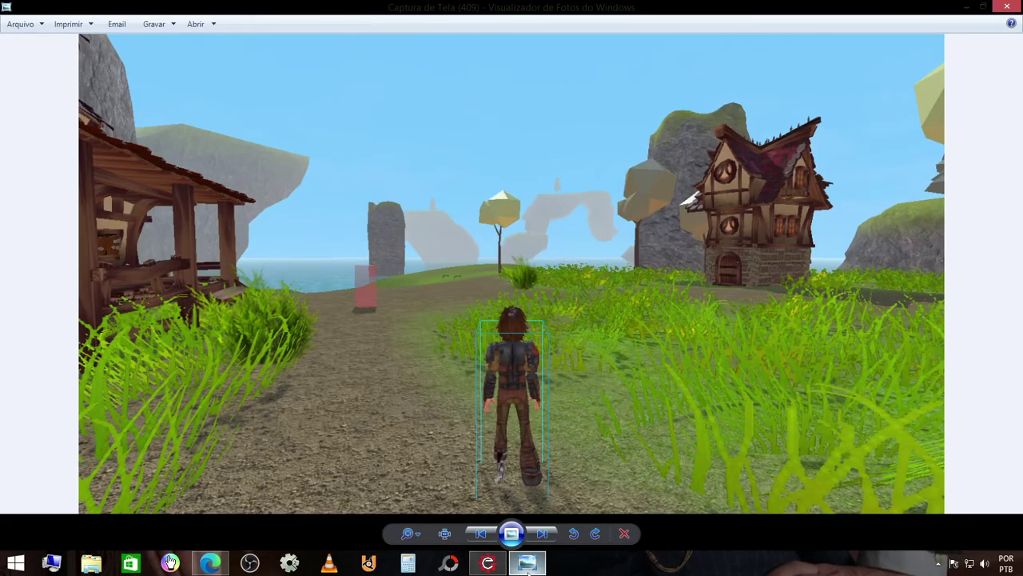
left_click(526, 569)
- View the next screenshot, Captura de Tela (416), then minimise Photo Viewer
left_click(527, 569)
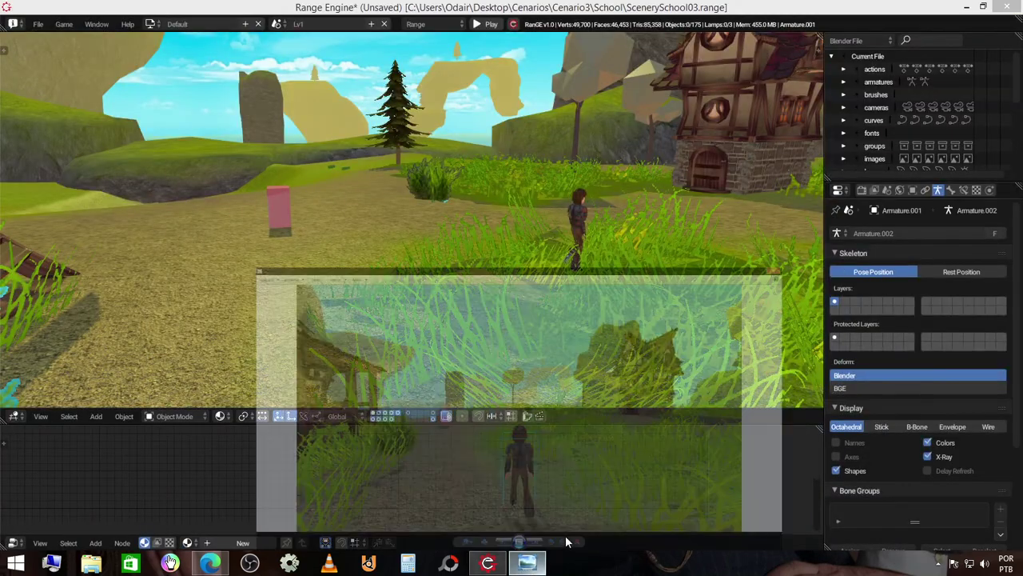
left_click(542, 533)
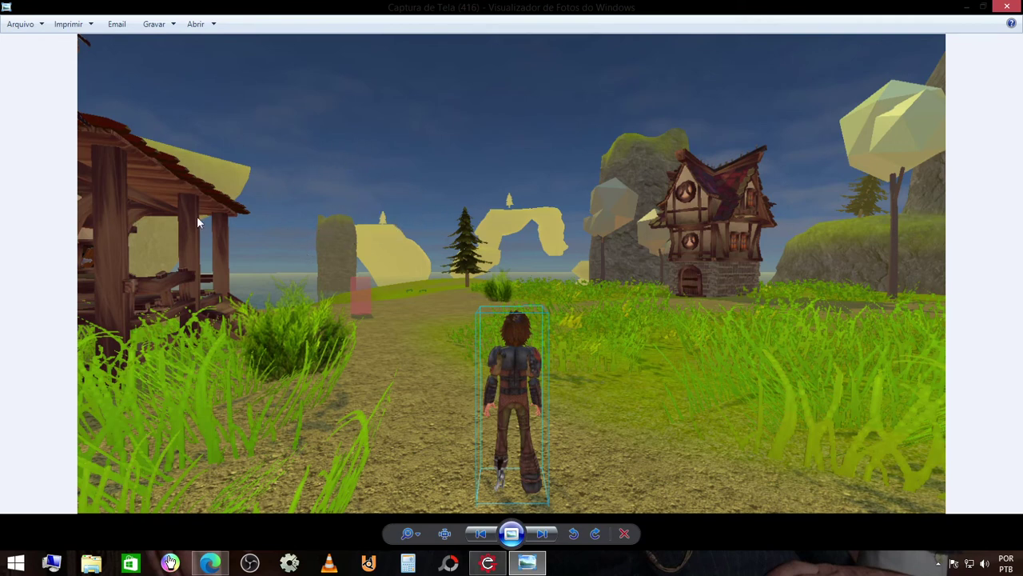
left_click(965, 6)
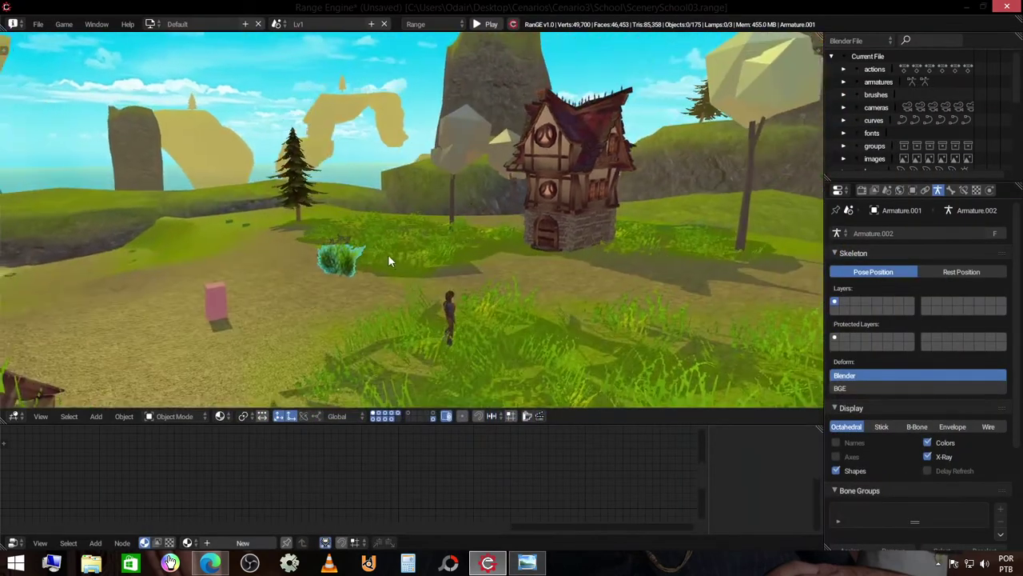
- Walk-navigate the view toward the village houses with Shift+F, then start the game with P
key("shift+f")
mouse_move(412, 219)
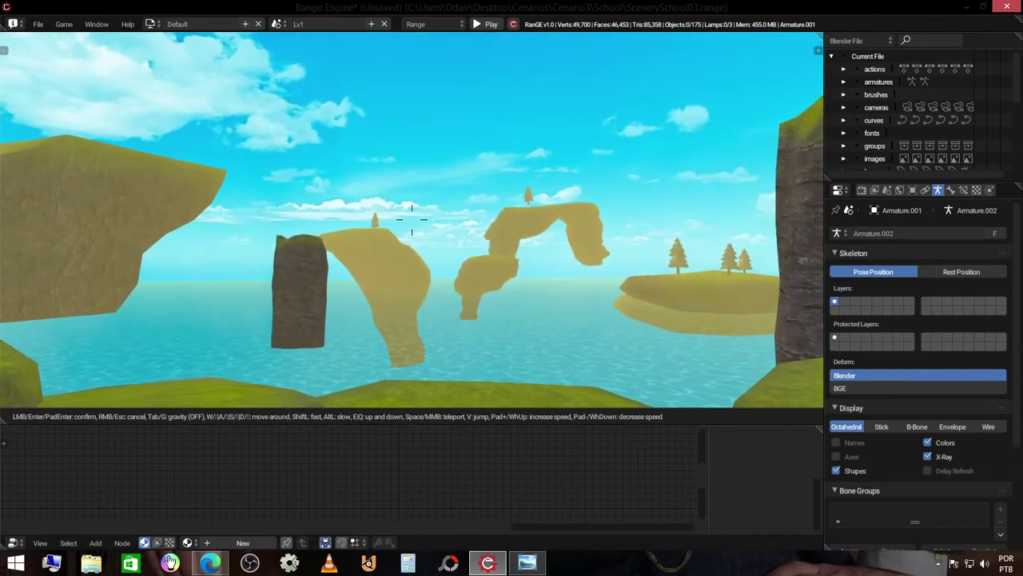
key("w")
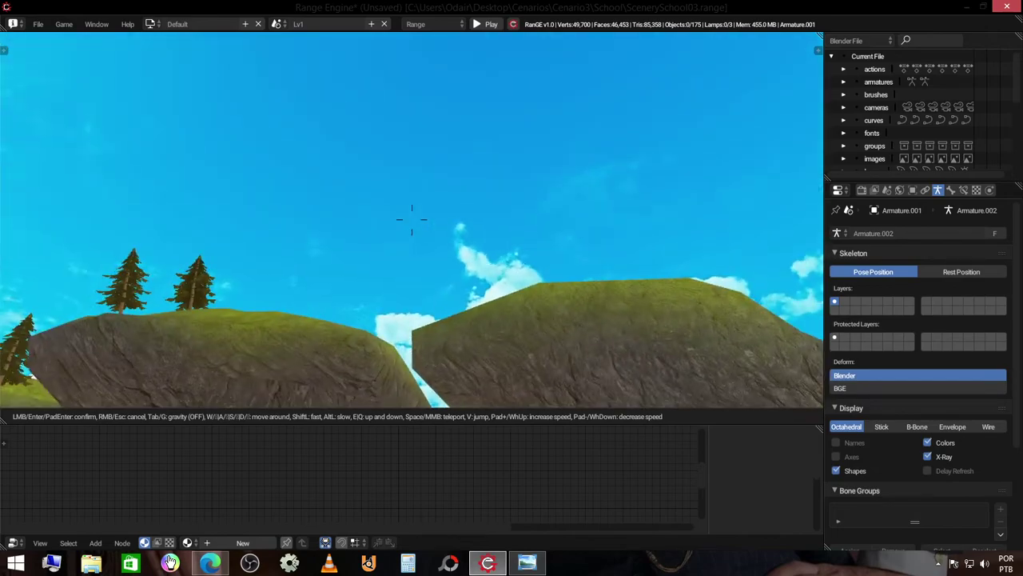
key("w")
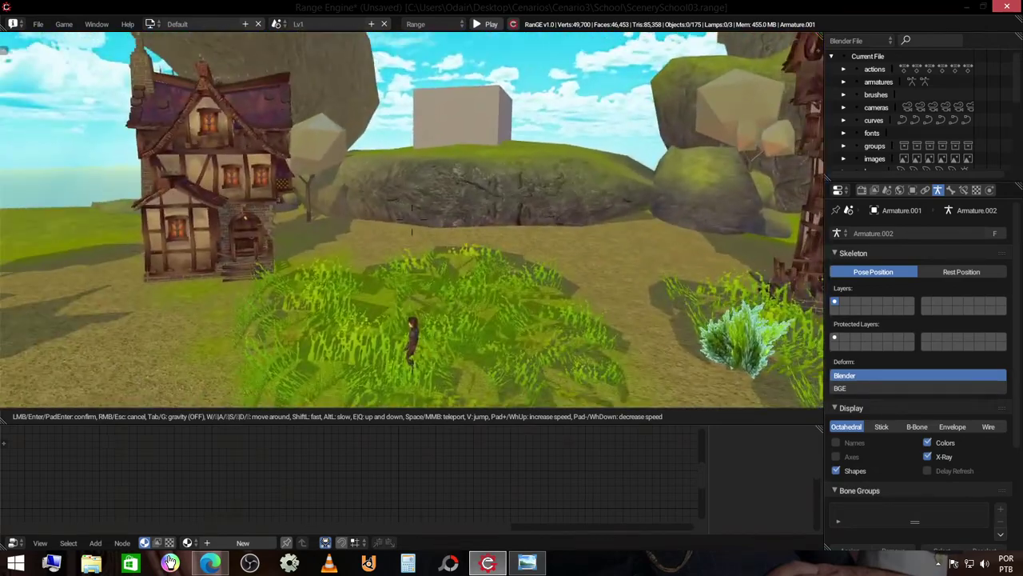
left_click(412, 220)
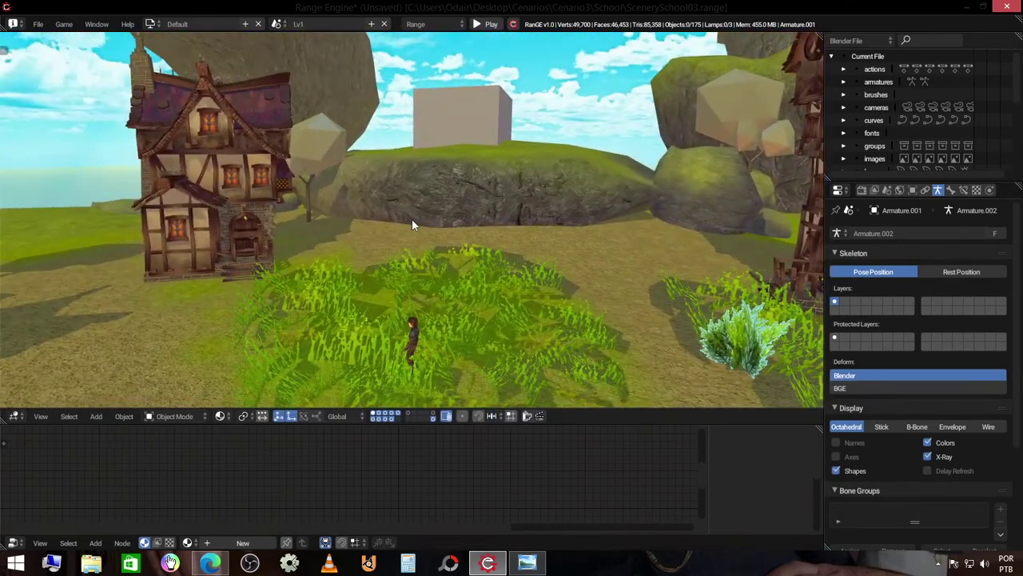
key("p")
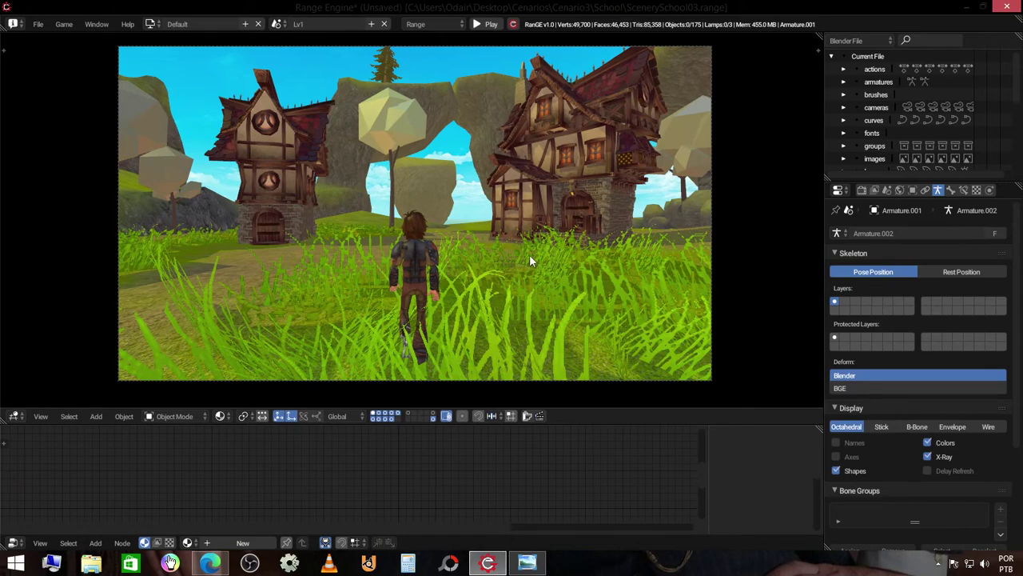
- Run the character through the village and hills to the shoreline and back toward the houses
key("w")
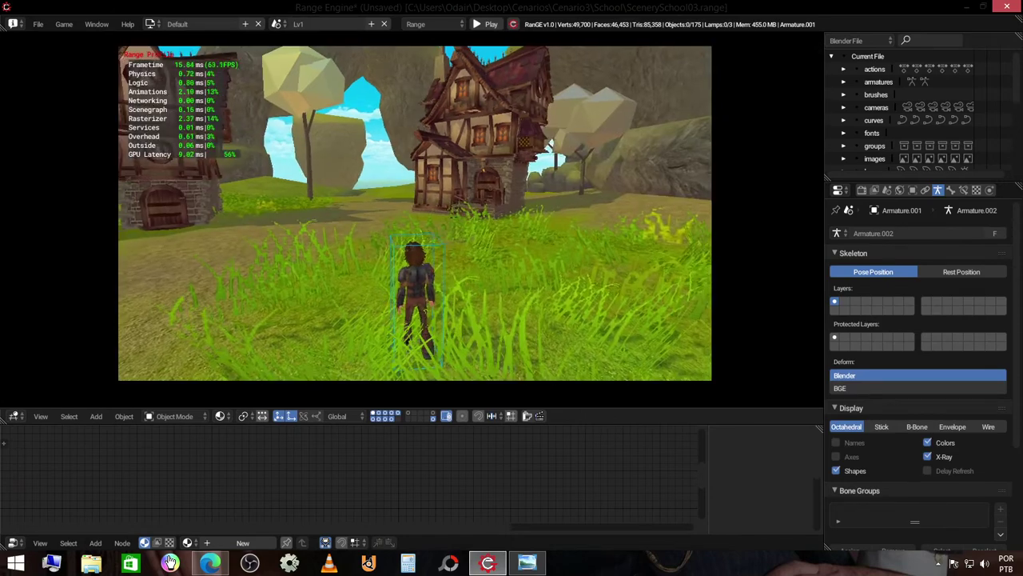
key("w")
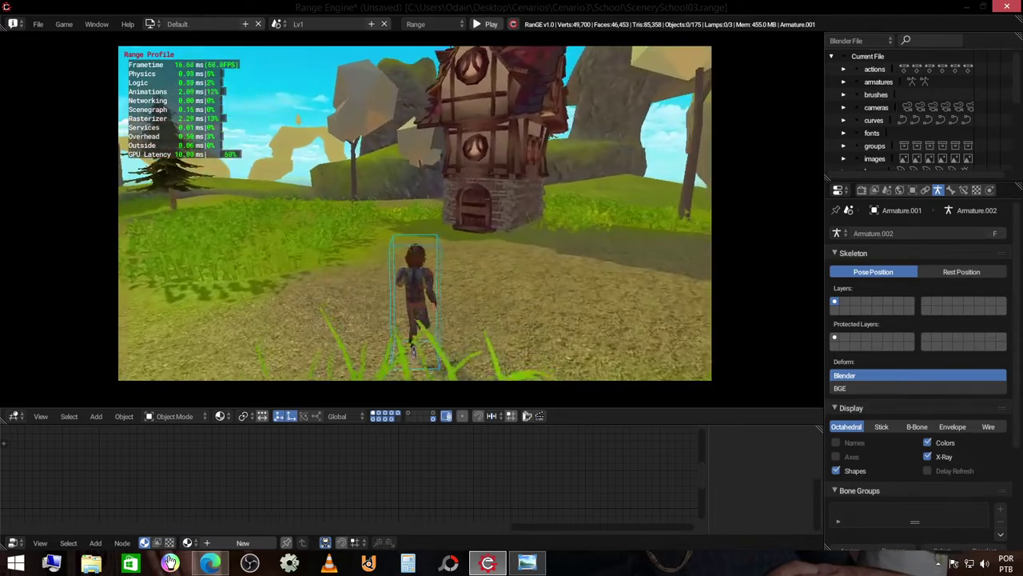
key("w")
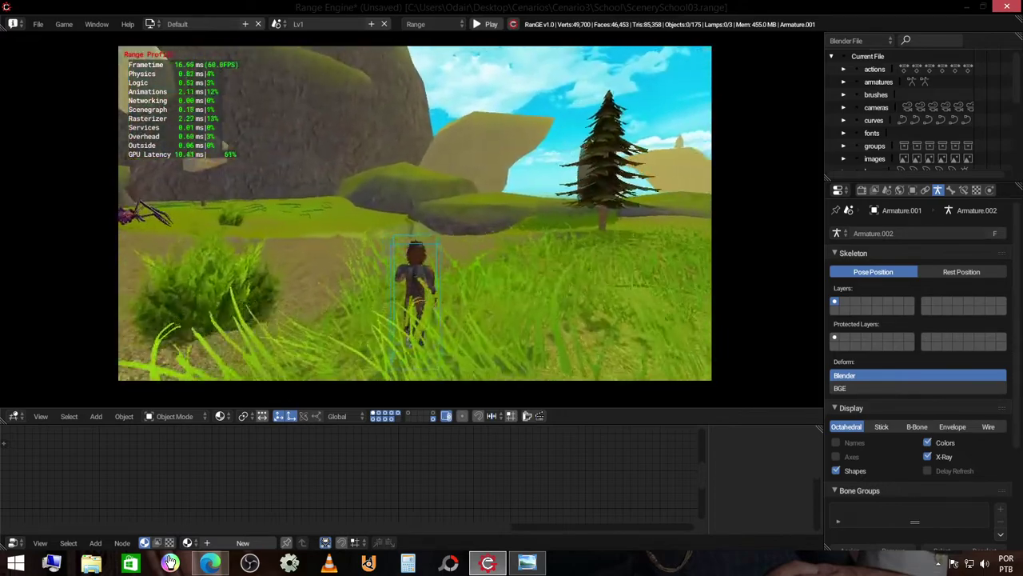
key("w")
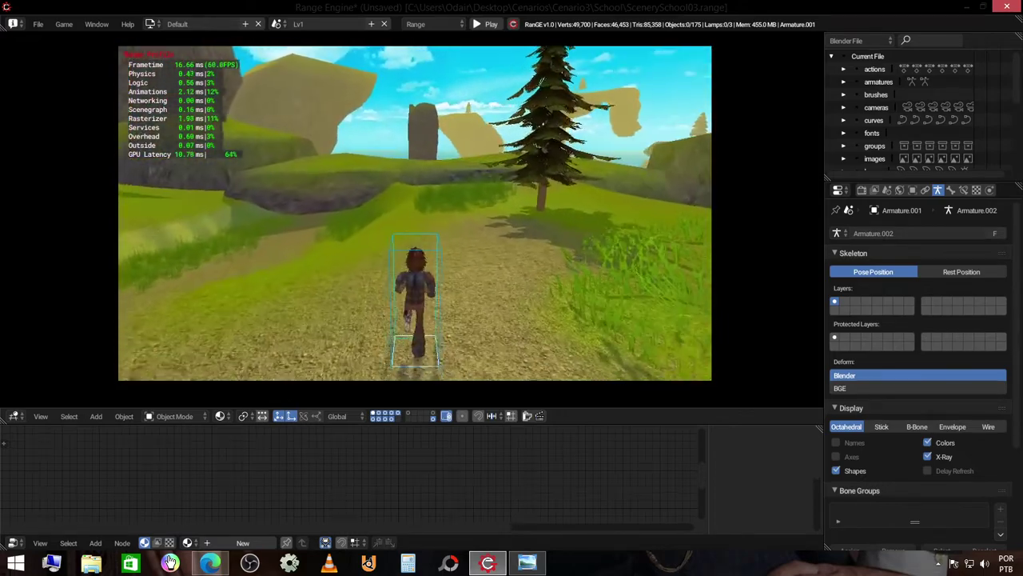
key("w")
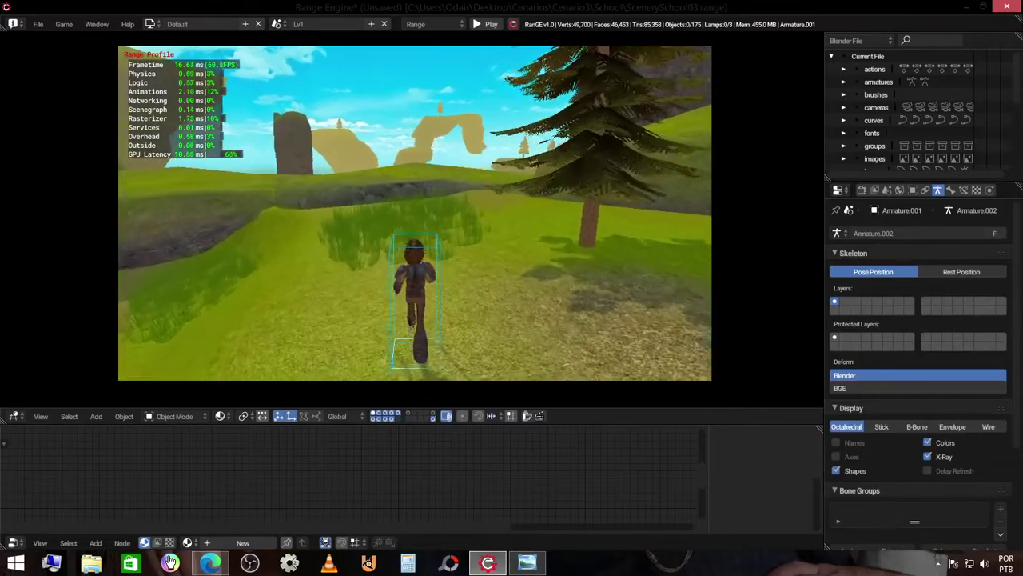
key("w")
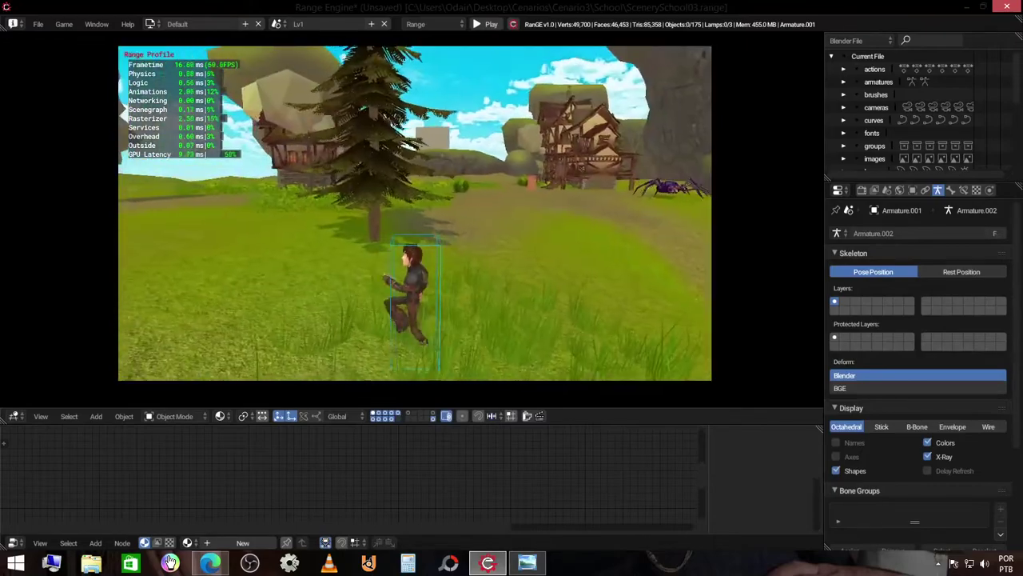
key("w")
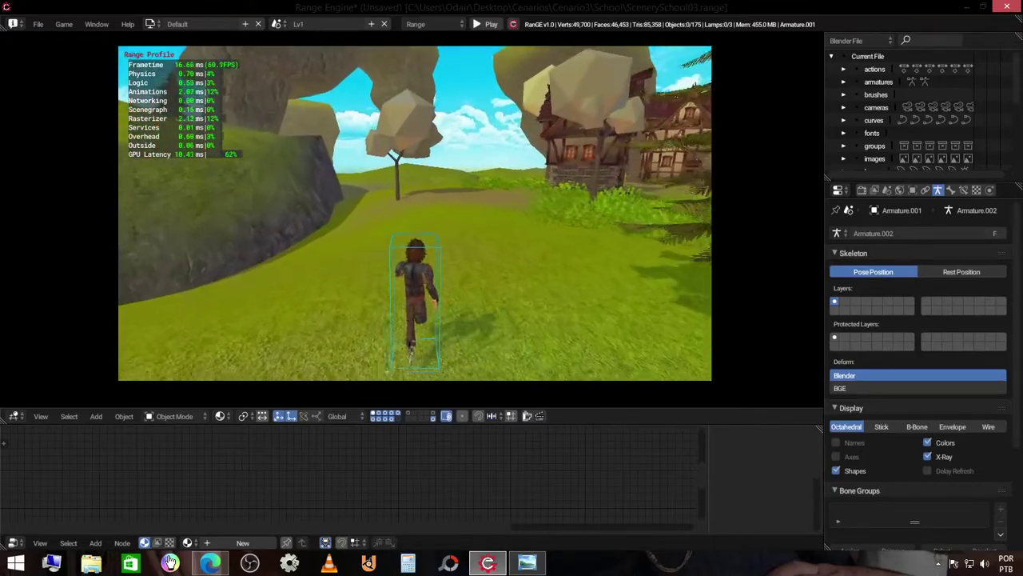
key("w")
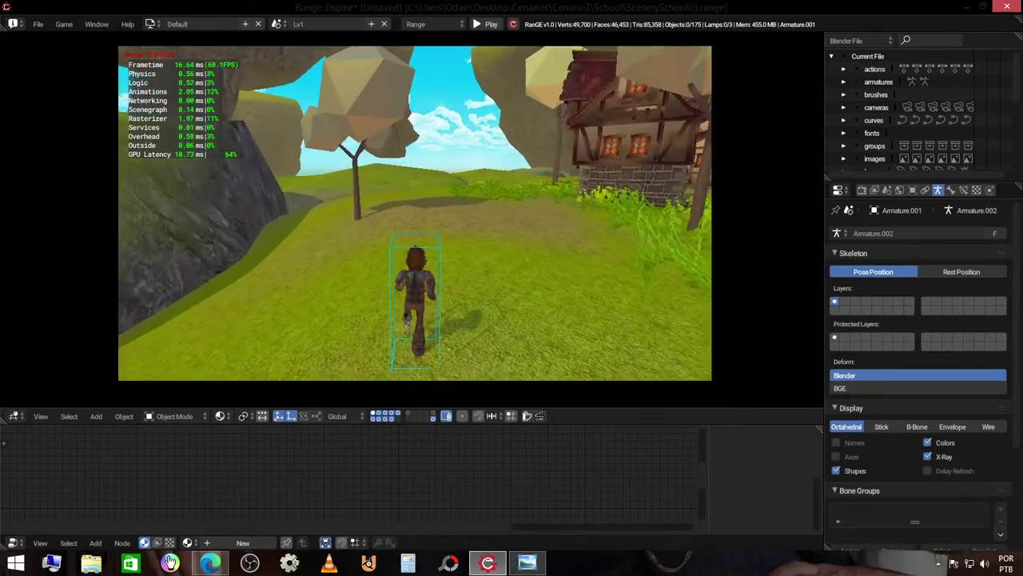
key("w")
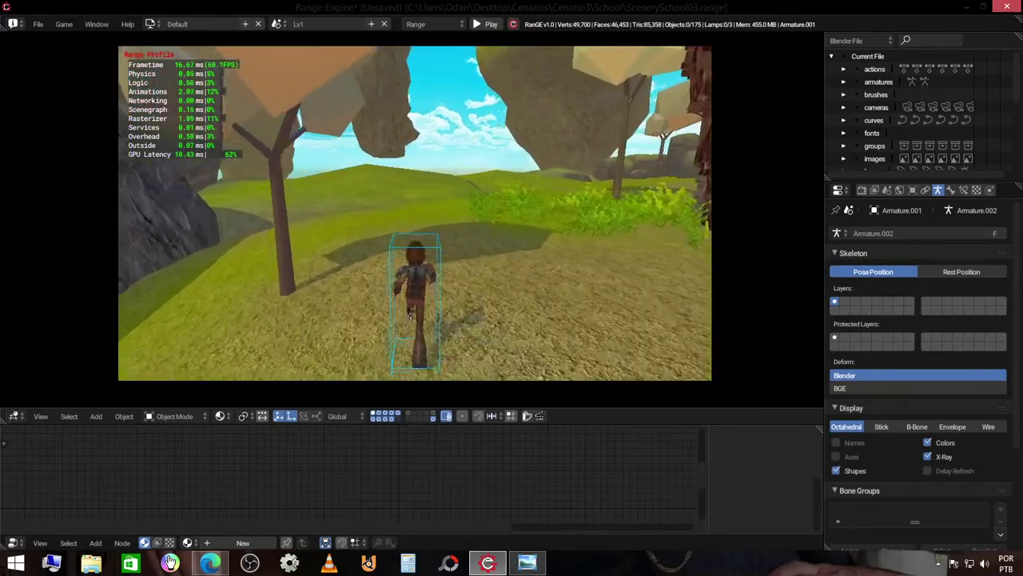
key("w")
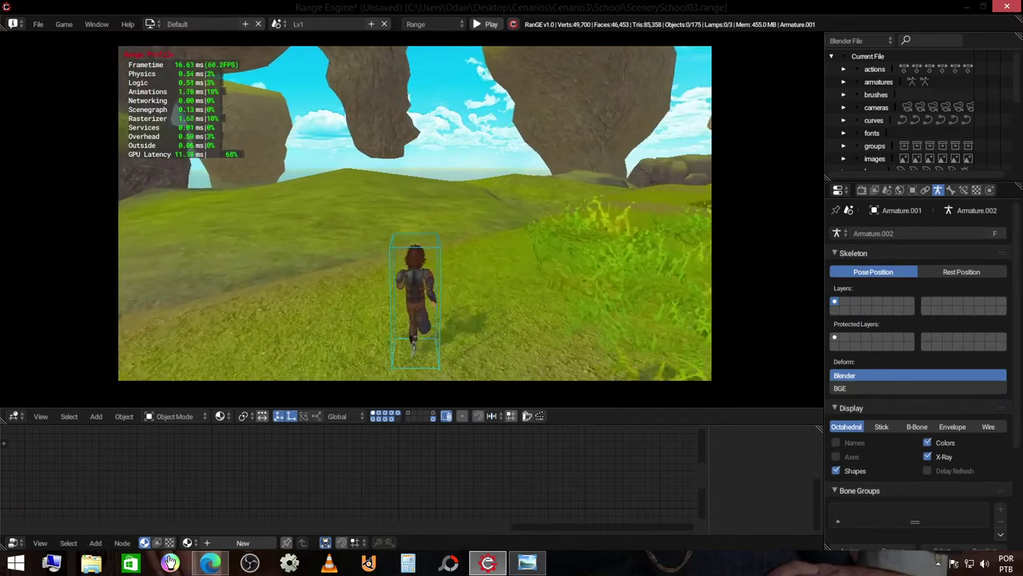
key("w")
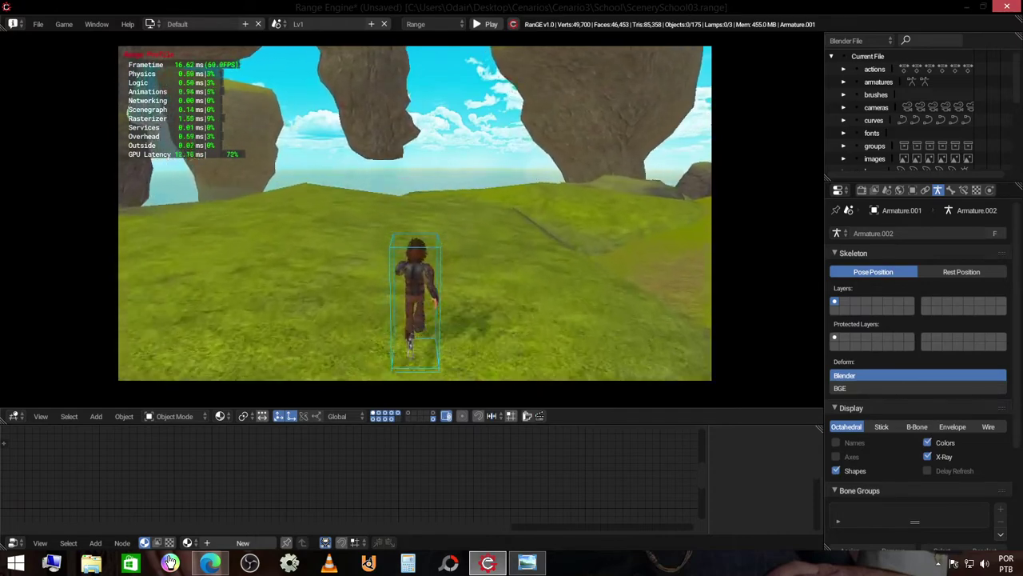
key("w")
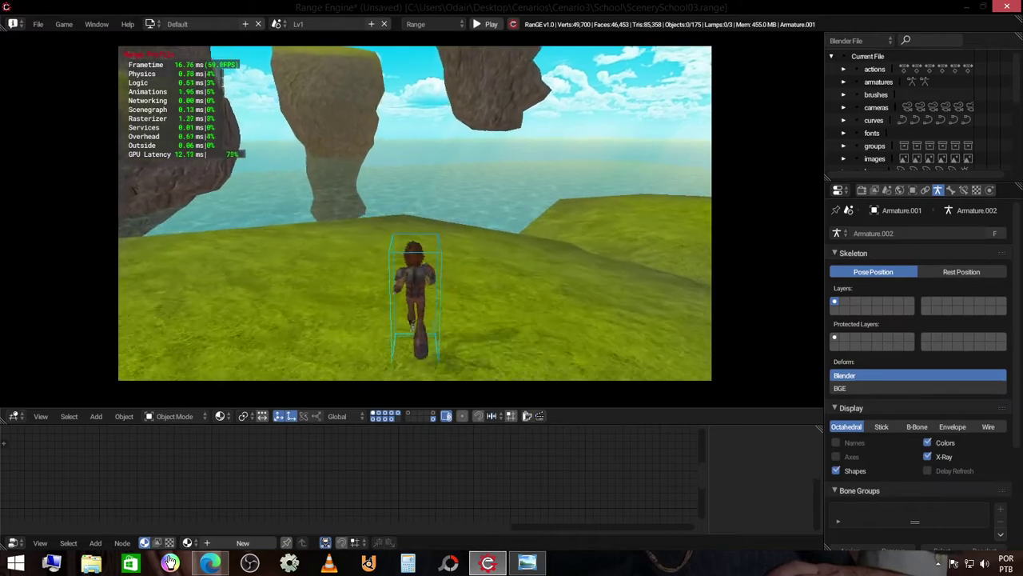
key("w")
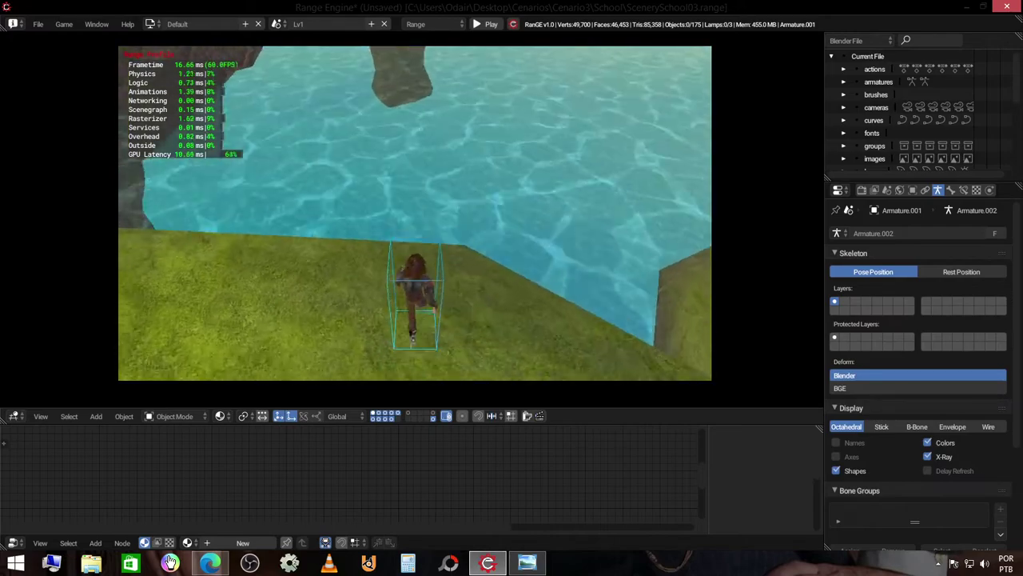
key("w")
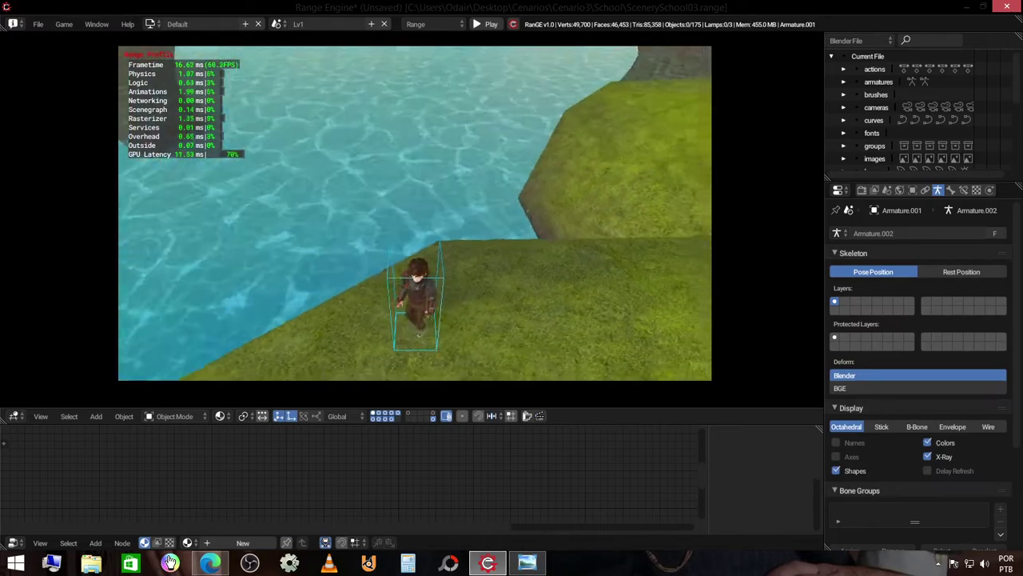
key("w")
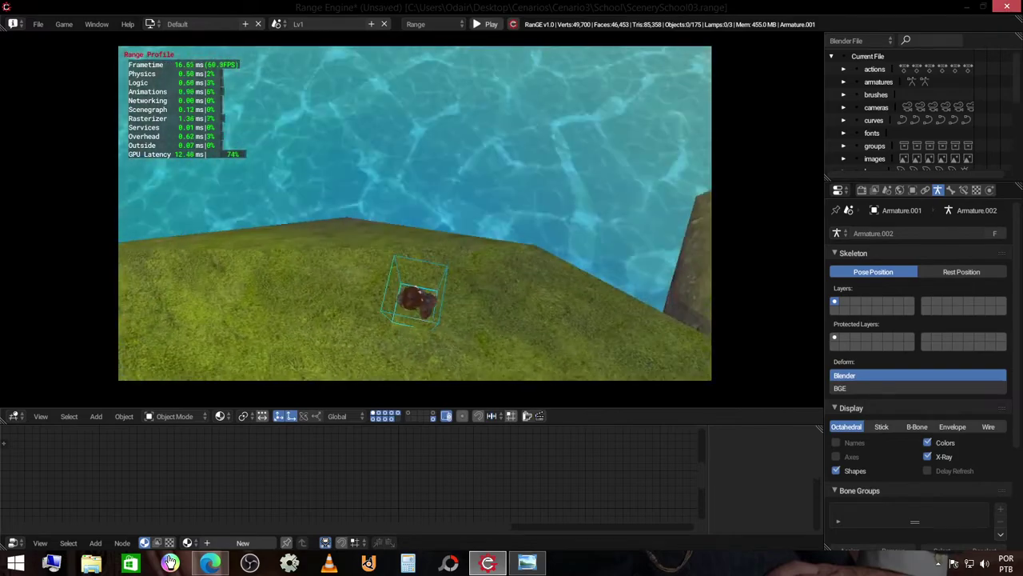
key("w")
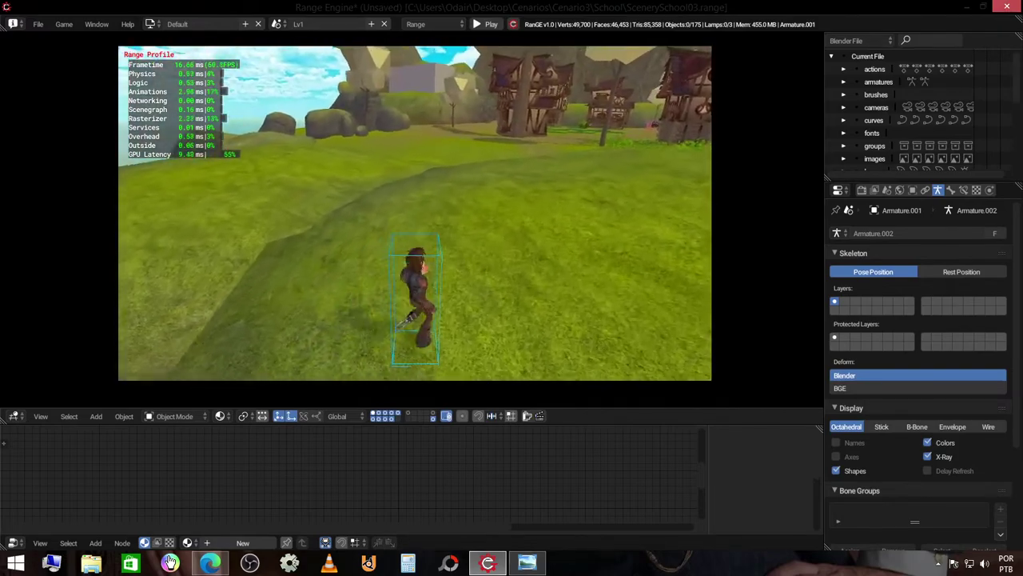
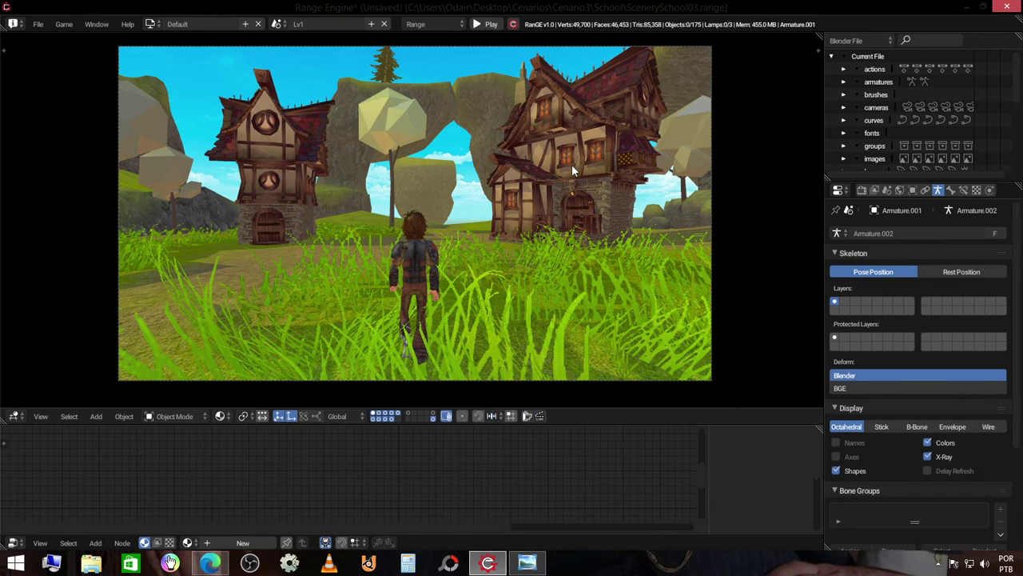
- Show the Render tab's Embedded Player settings (1920 × 1080) and leave camera view to look around freely
left_click(990, 190)
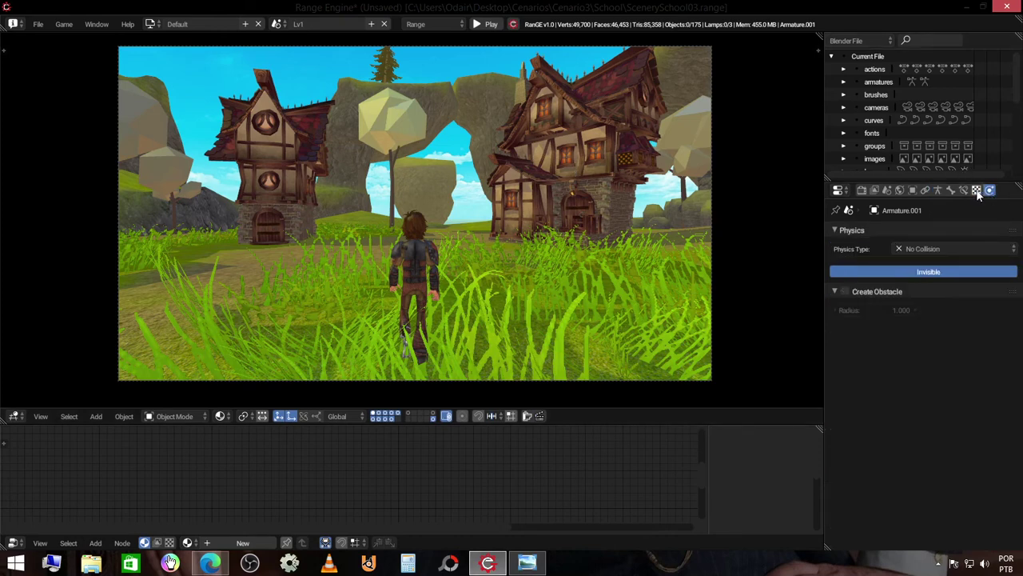
left_click(976, 189)
left_click(963, 189)
left_click(951, 191)
left_click(938, 191)
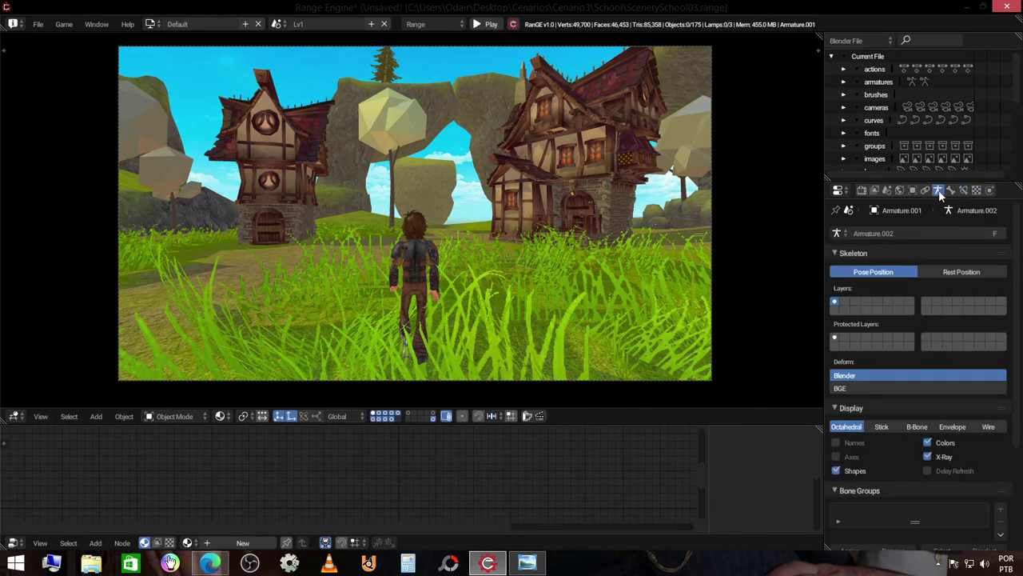
left_click(925, 189)
left_click(913, 189)
left_click(900, 190)
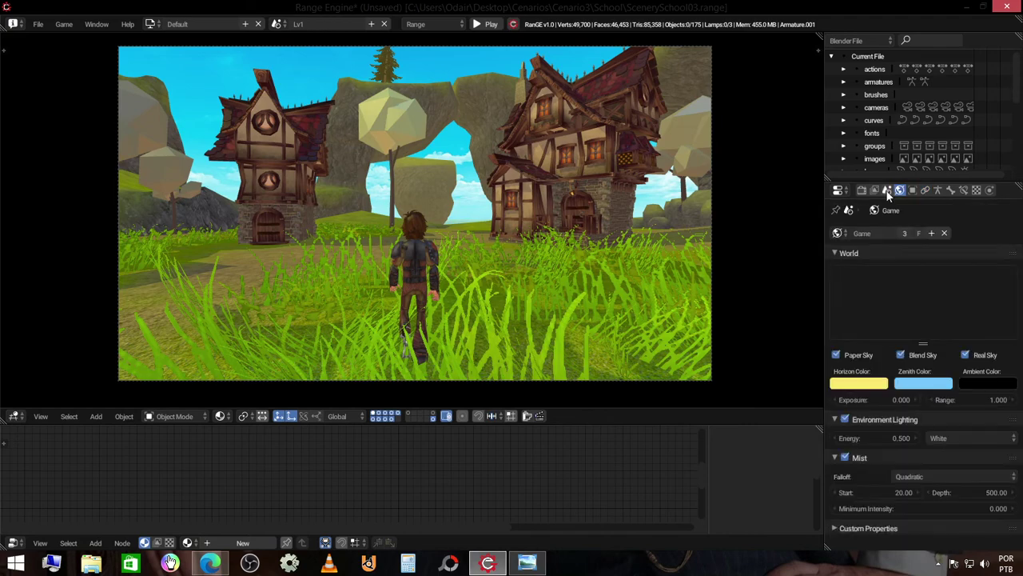
left_click(888, 189)
left_click(875, 190)
left_click(861, 191)
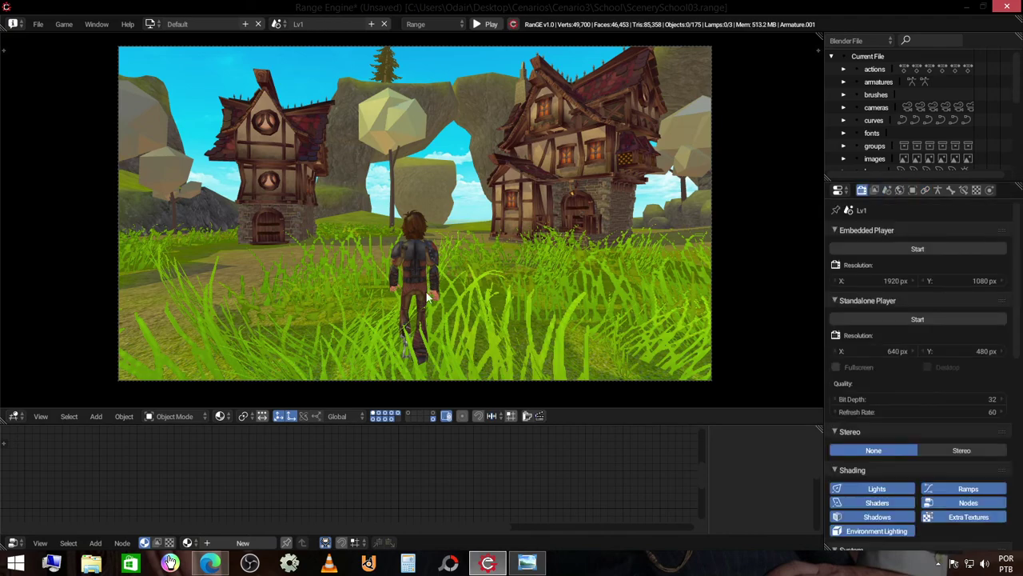
key("p")
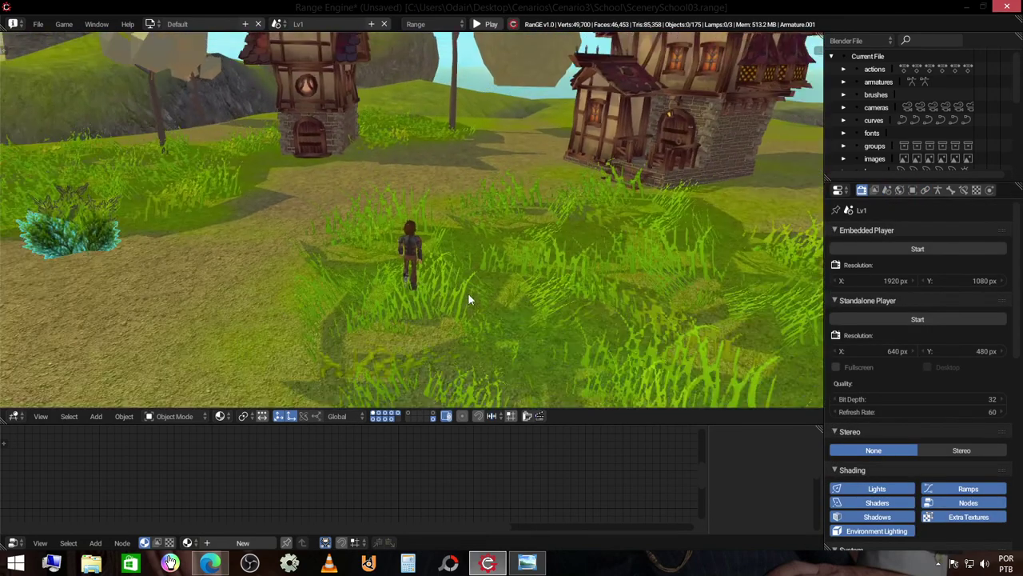
- Add a Text object and move it along Y onto the grass beside the character
key("shift+a")
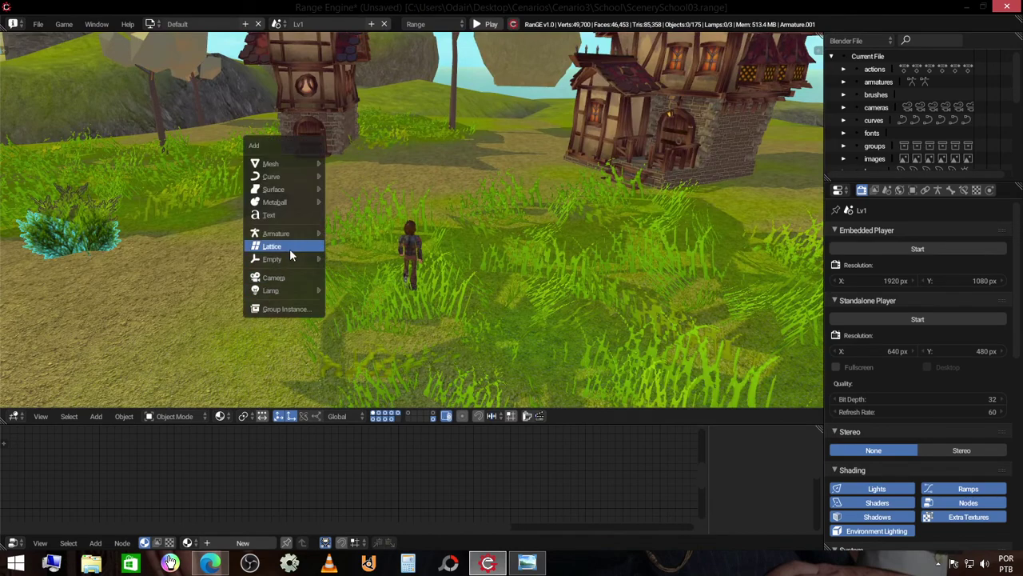
mouse_move(284, 234)
left_click(272, 214)
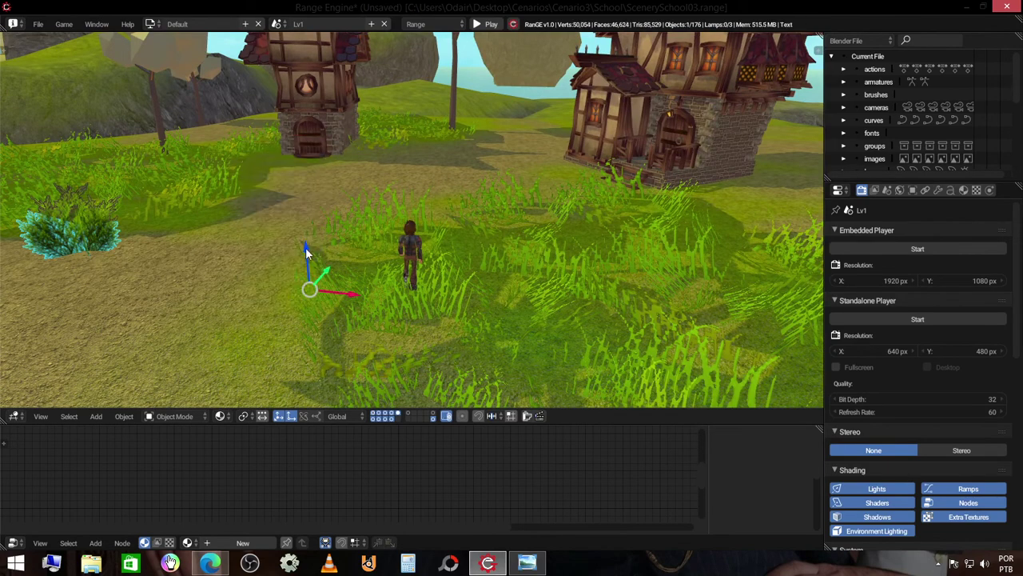
key("g")
key("y")
left_click(384, 228)
- Orbit down onto the new text and play-test the game to preview it
middle_click_drag(397, 235, 429, 283)
scroll(429, 283, "up", 4)
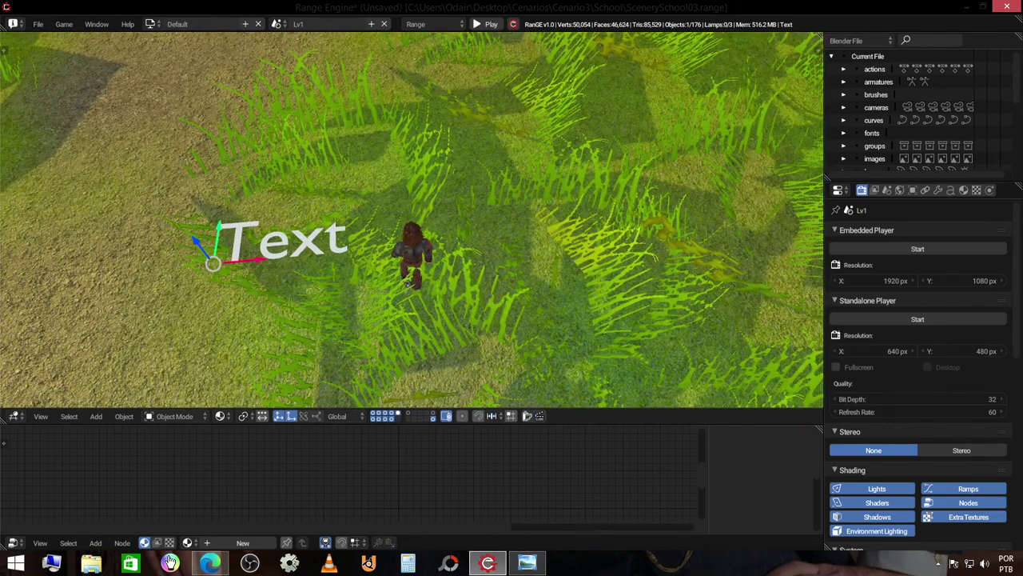
key("p")
key("Escape")
left_click(13, 543)
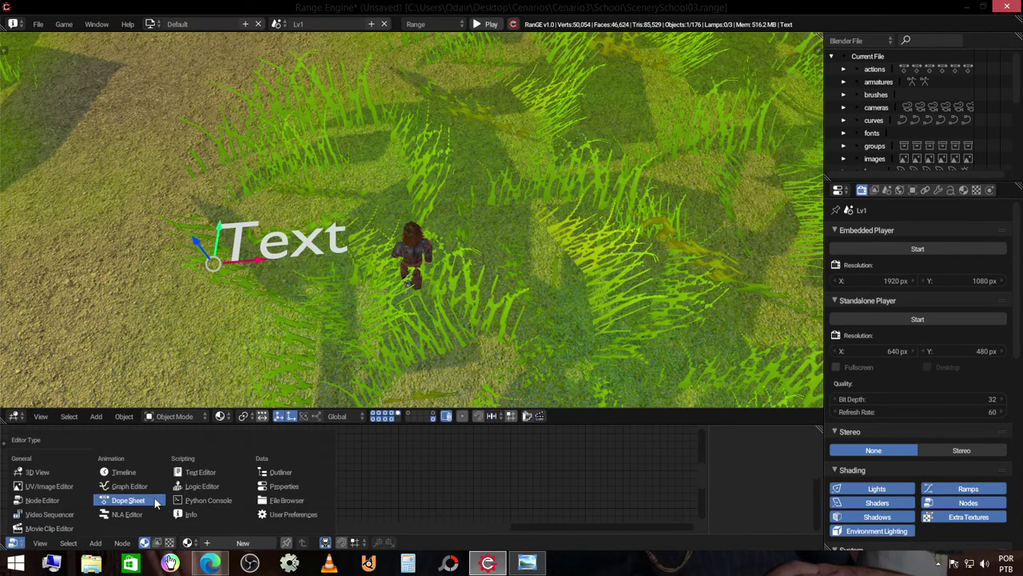
- In the Logic Editor, add a String text game property linked to the Text object's display
left_click(214, 489)
scroll(714, 476, "up", 1)
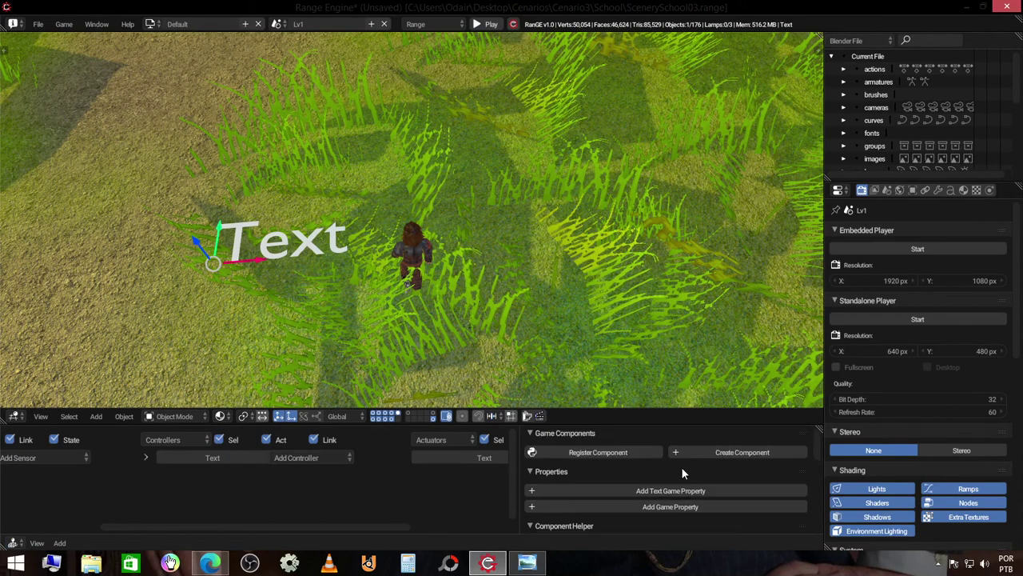
scroll(599, 472, "down", 1)
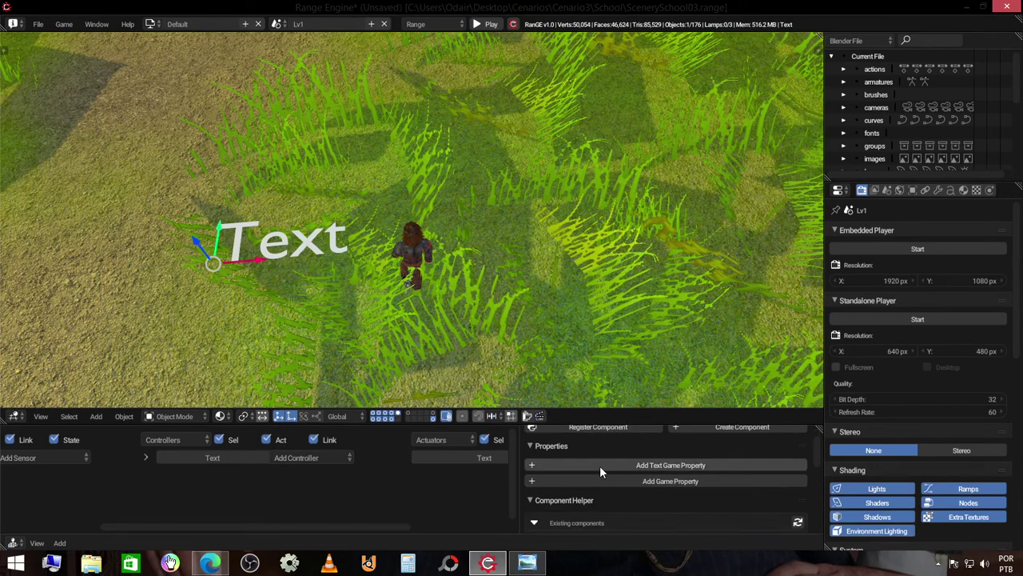
left_click(686, 465)
left_click(653, 481)
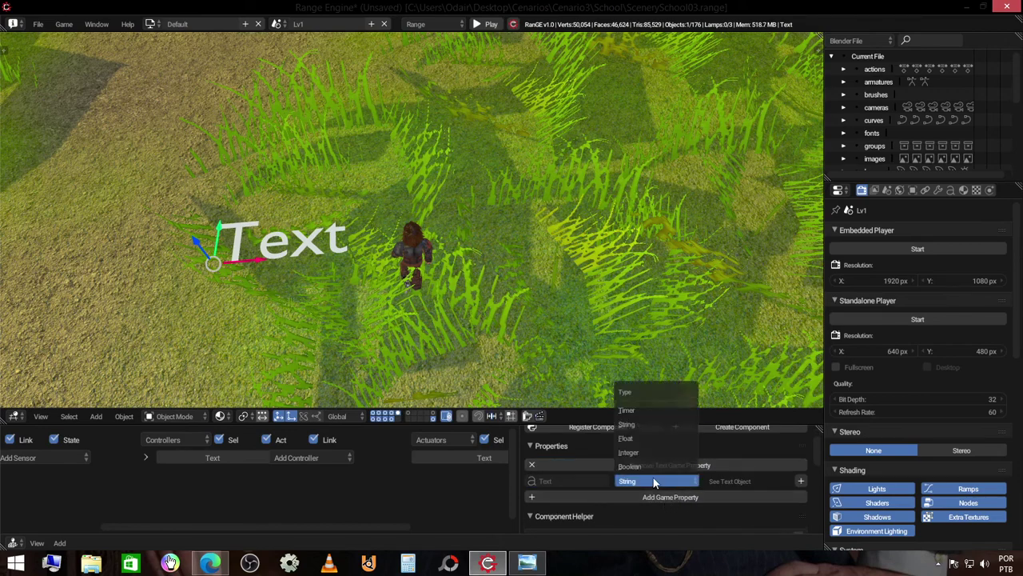
left_click(653, 481)
scroll(594, 486, "down", 1)
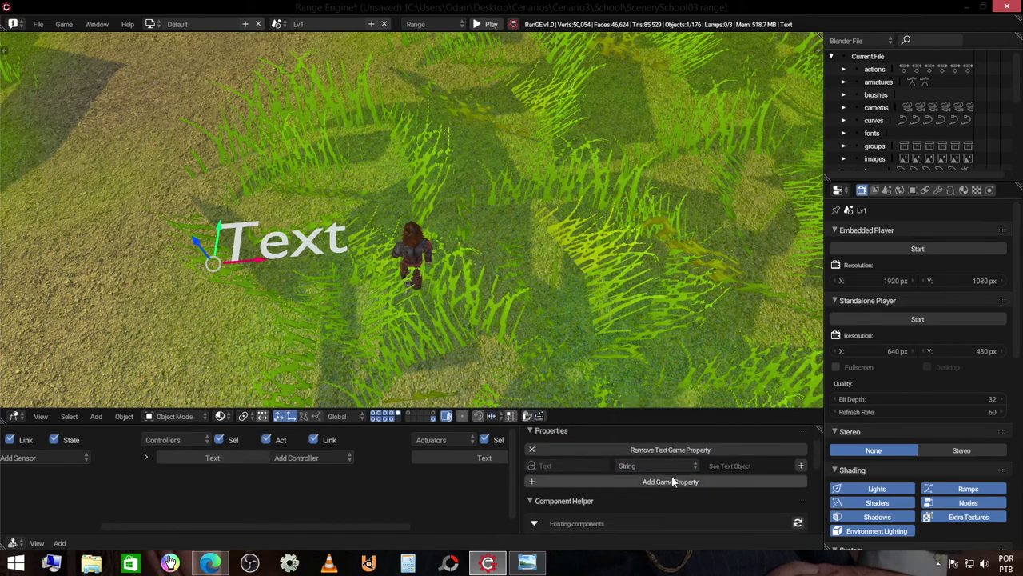
left_click(800, 466)
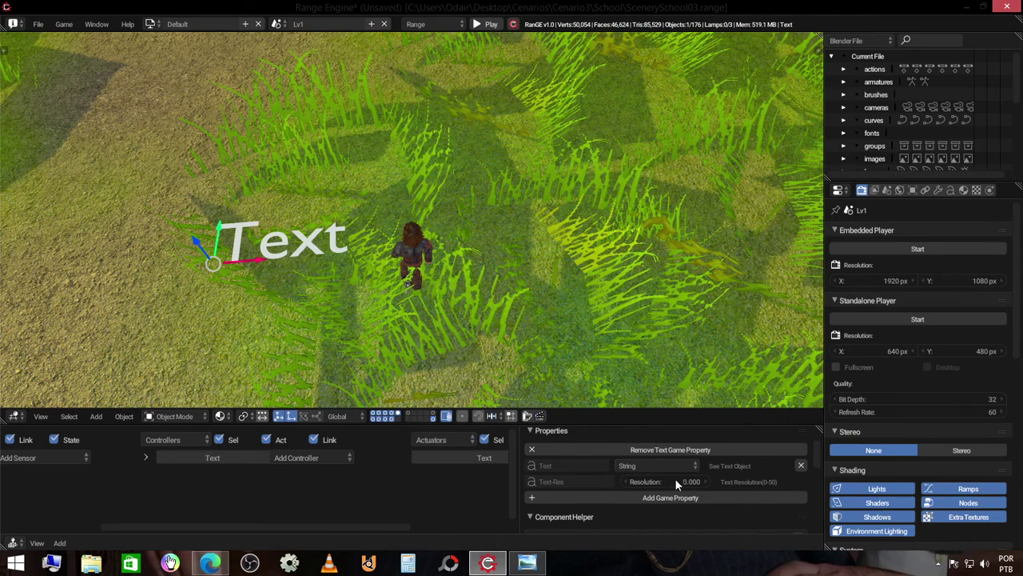
- Set the text resolution to 0.6, play-test it, then raise it to about 0.8
left_click(710, 480)
type("0.6")
key("Return")
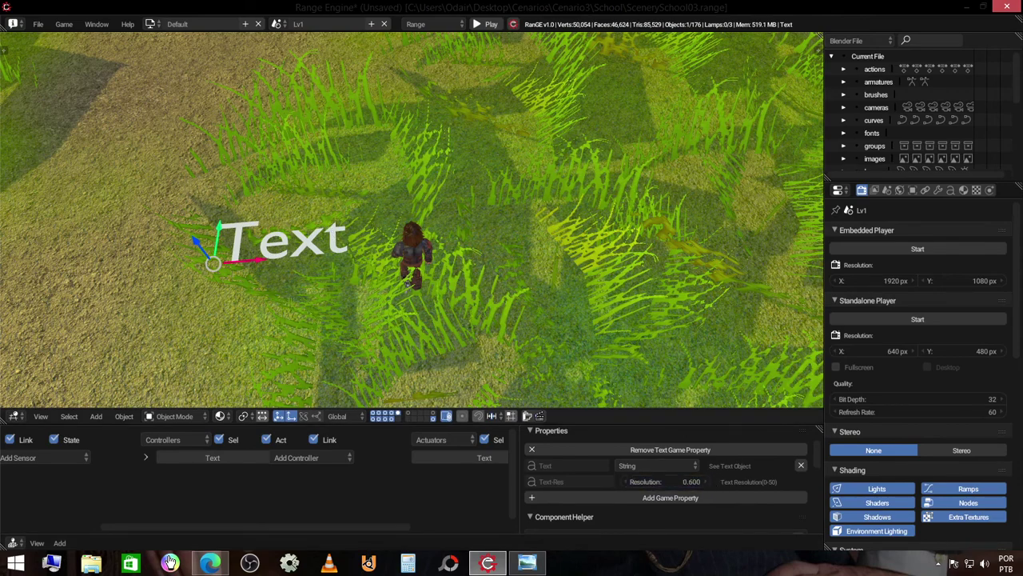
key("p")
key("Escape")
left_click_drag(707, 482, 795, 493)
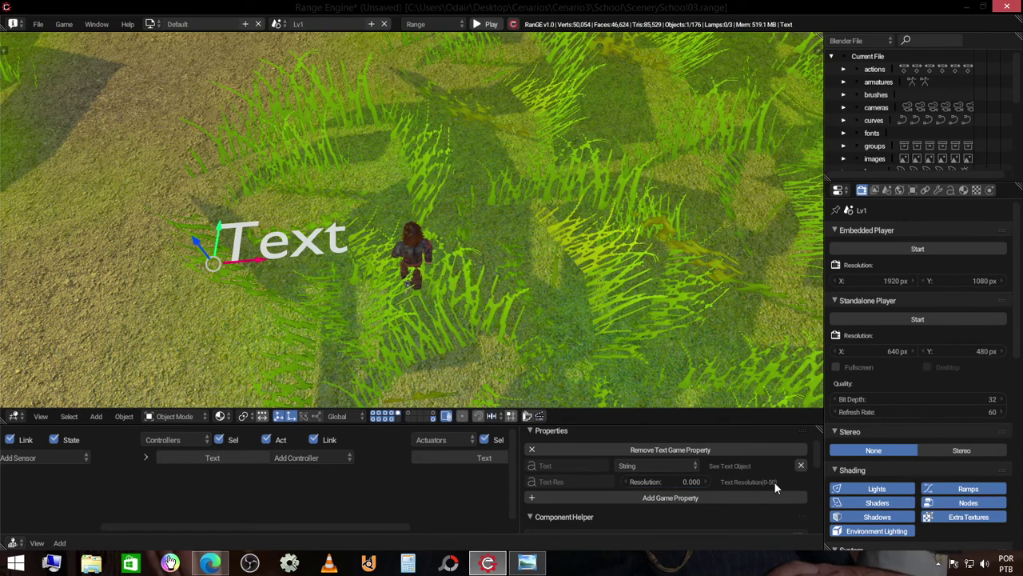
scroll(764, 484, "up", 1)
scroll(772, 501, "down", 2)
type("-0.5")
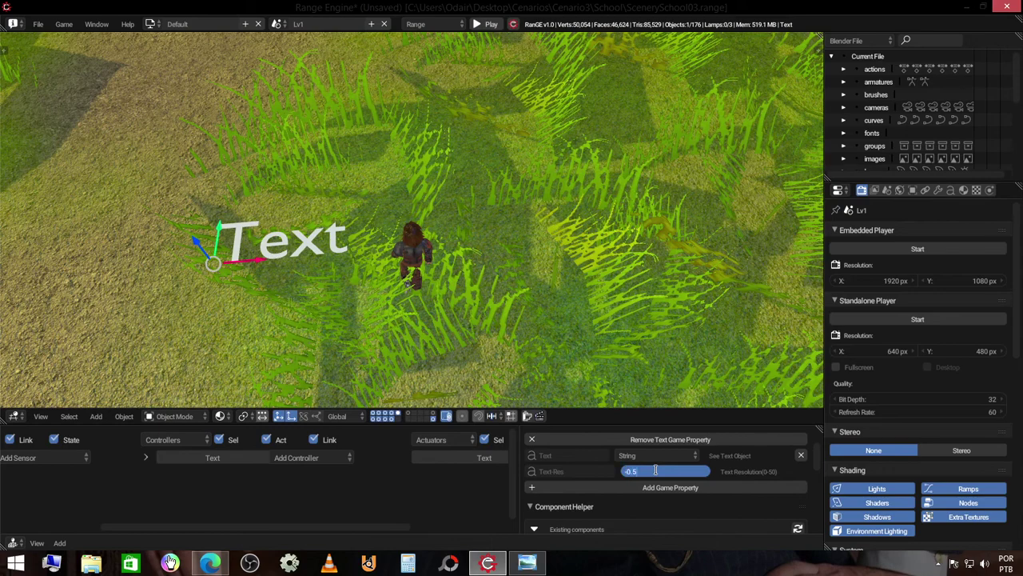
- Play-test with resolution -0.5, then with -0.05 to see the pixelated low-resolution text
key("Return")
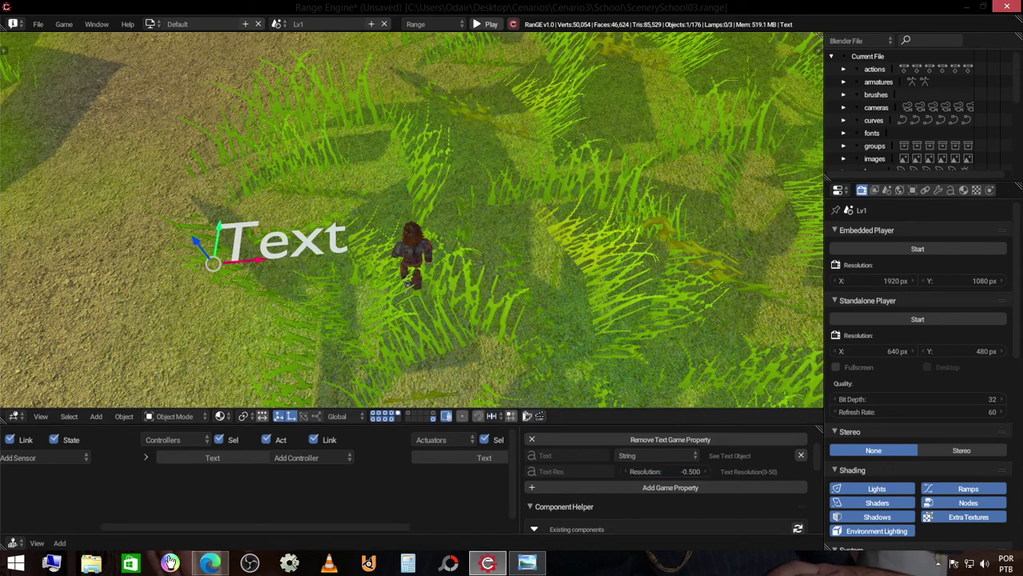
key("p")
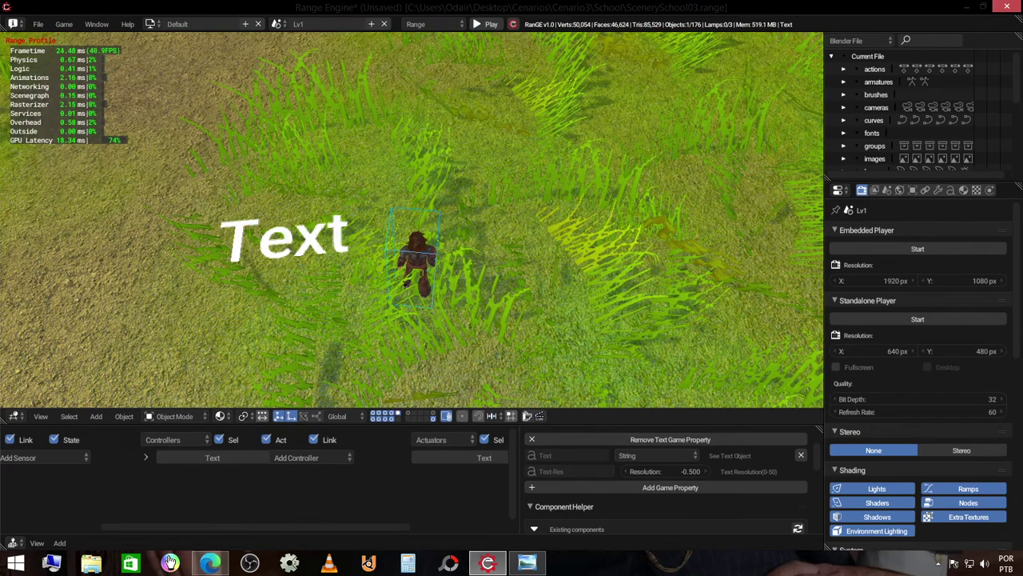
key("Escape")
left_click(671, 471)
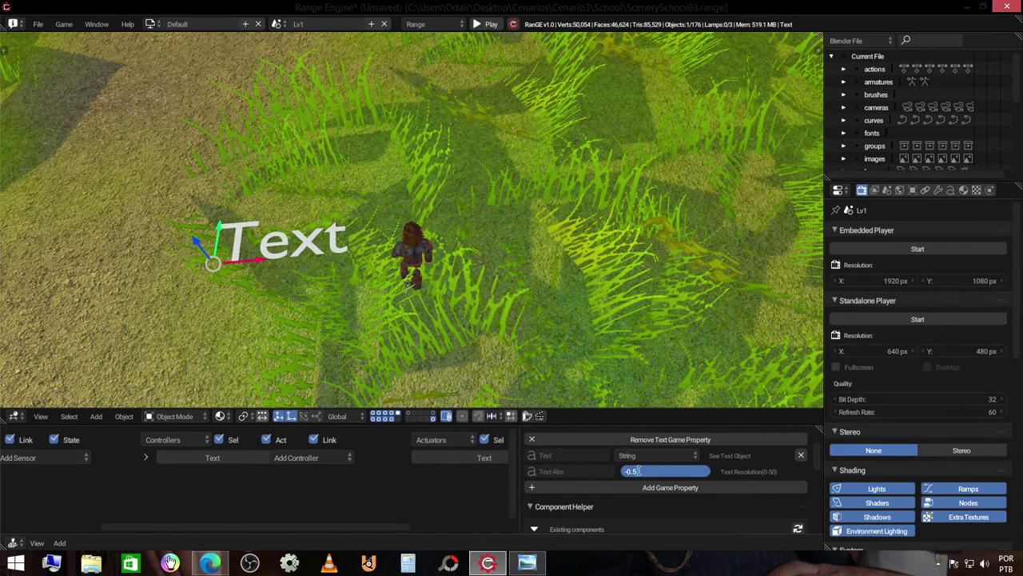
type("-0.05")
key("Return")
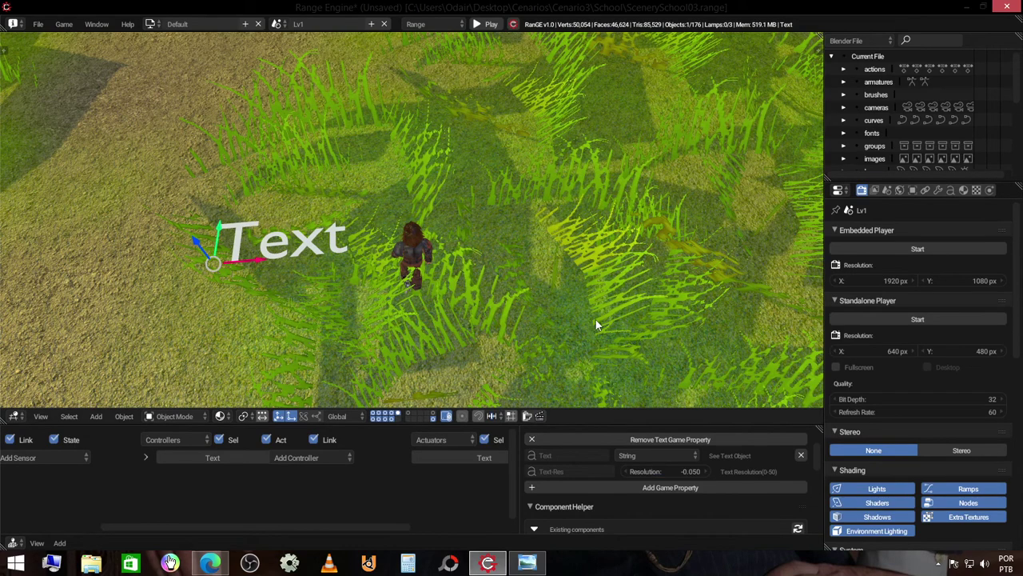
key("p")
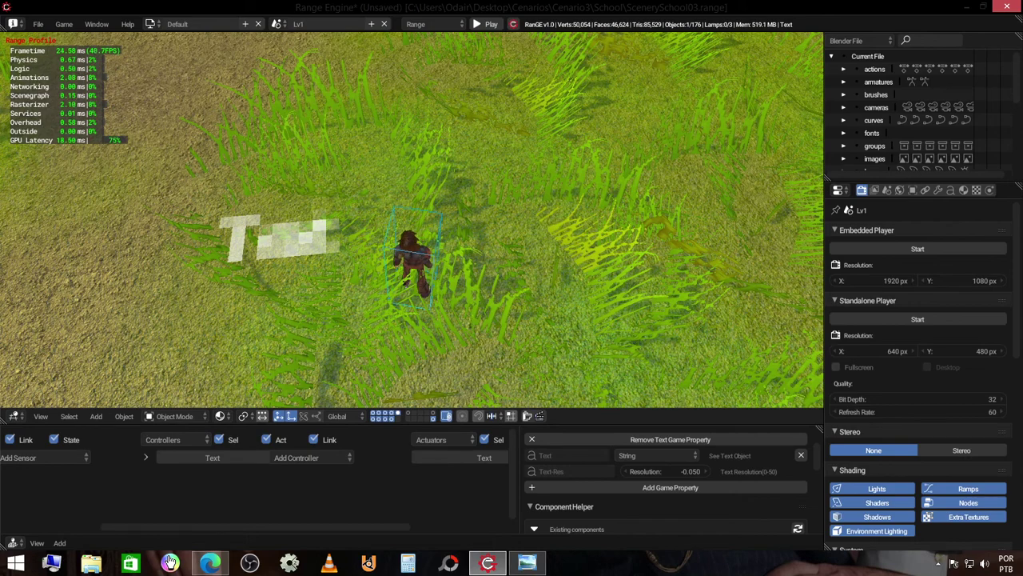
key("Escape")
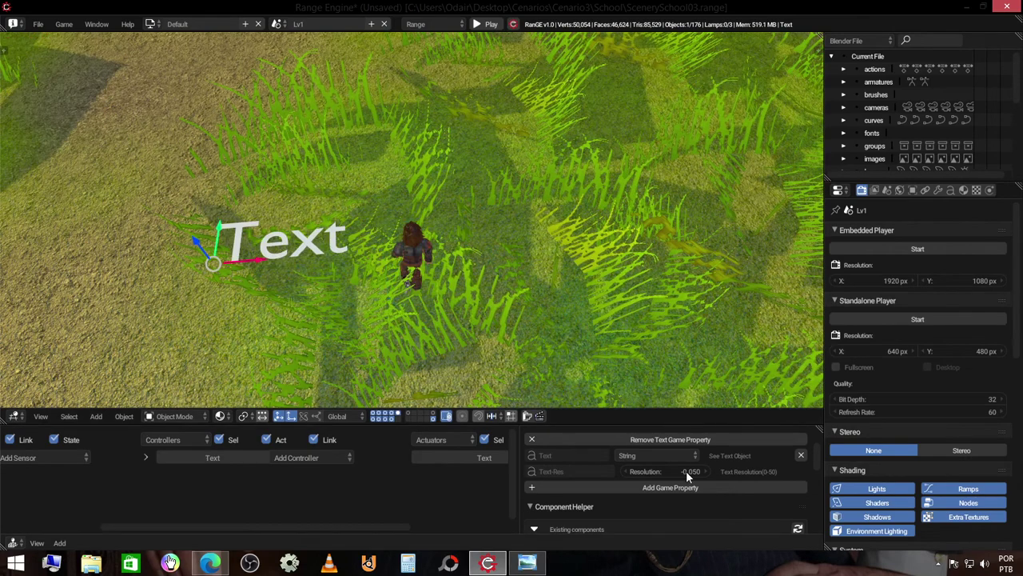
- Set the text resolution to 1, play-test the sharp text, and orbit low behind the character
left_click(688, 472)
type("1")
key("Return")
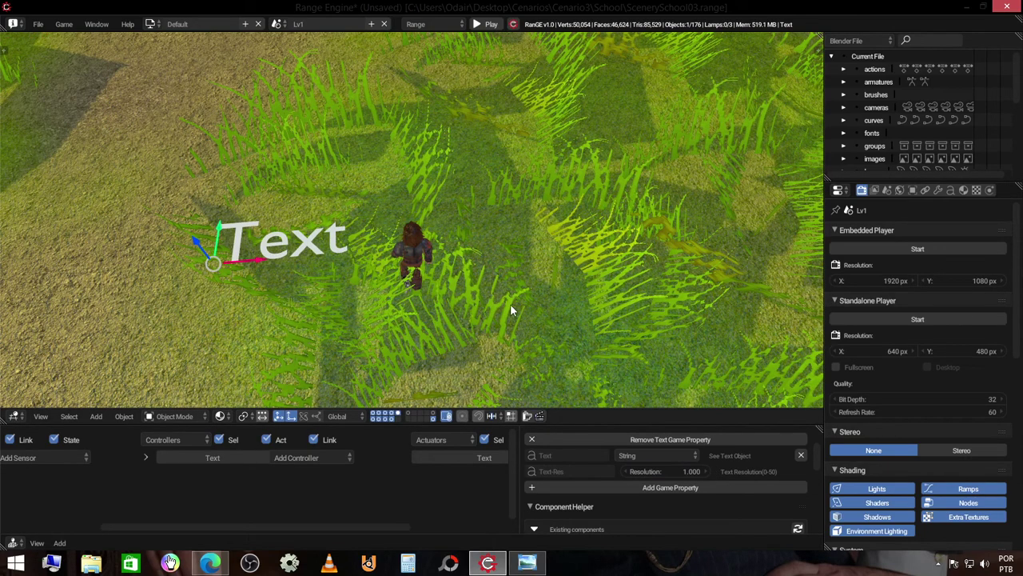
key("p")
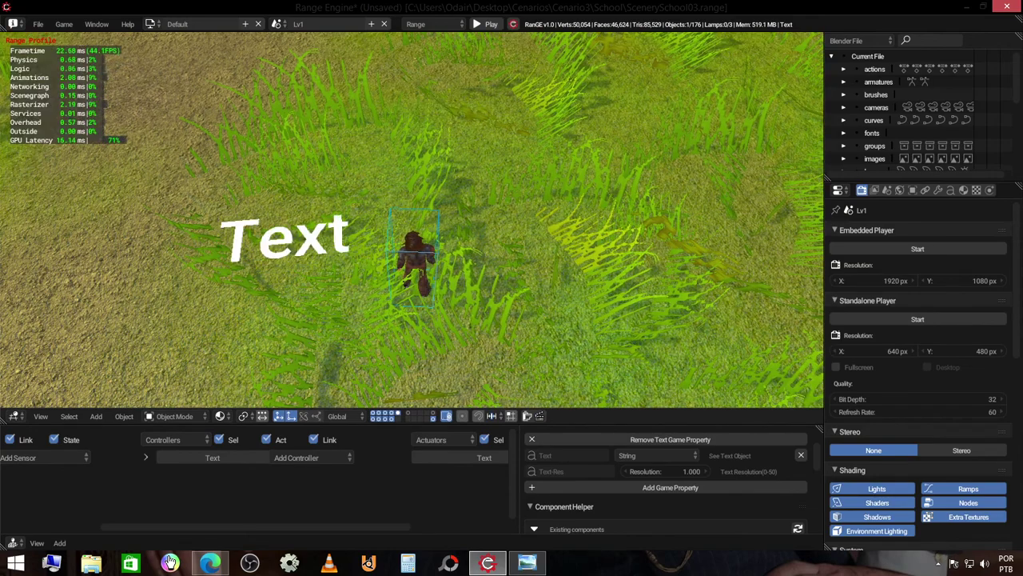
key("Escape")
middle_click_drag(519, 349, 404, 228)
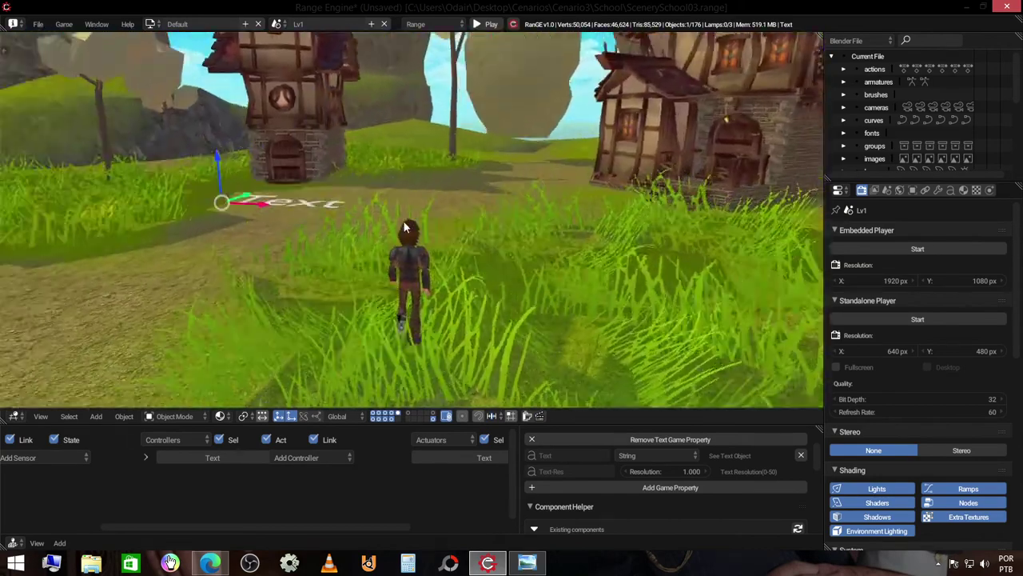
- Delete the Text object and select the PlayerStart component
key("x")
left_click(405, 231)
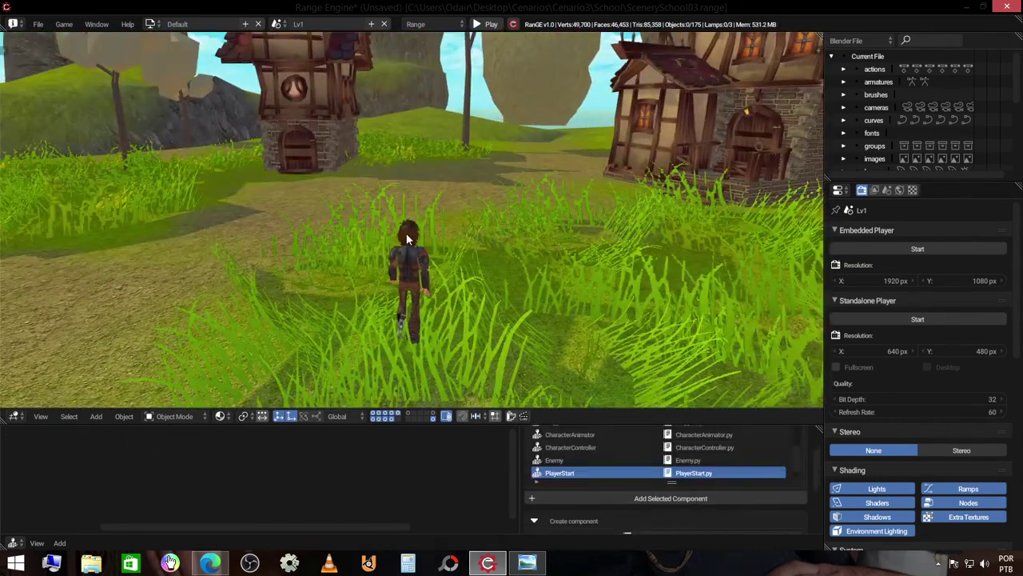
scroll(794, 513, "up", 2)
scroll(786, 447, "up", 2)
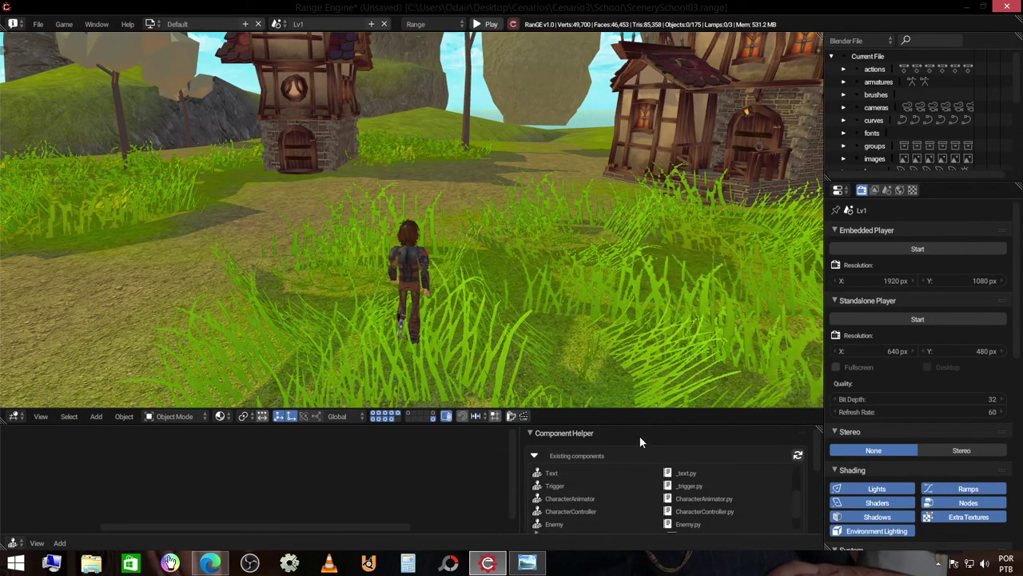
scroll(749, 457, "down", 4)
left_click(749, 457)
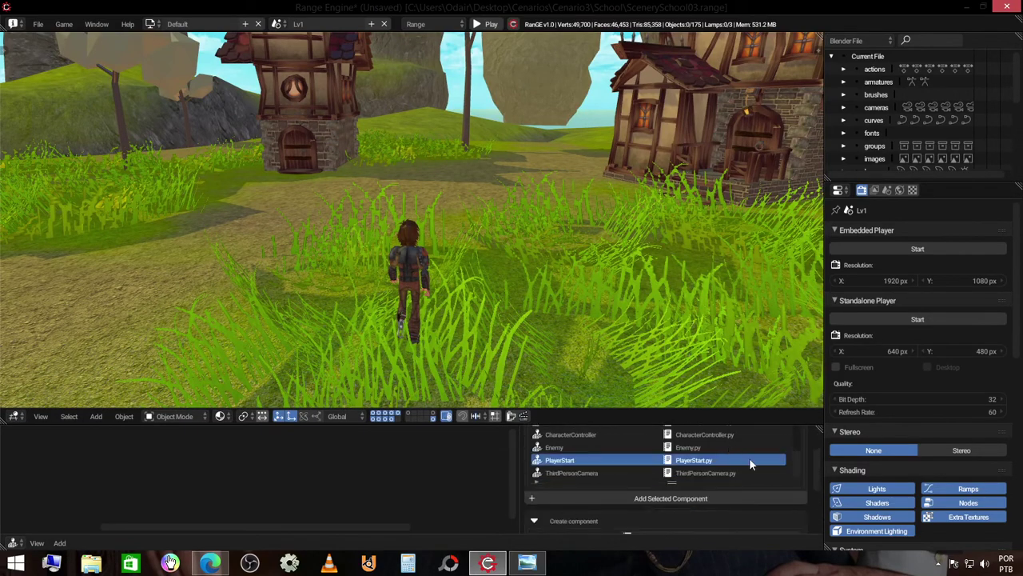
scroll(749, 457, "down", 1)
- Check the File path settings in User Preferences, then start the game in the embedded player
left_click(37, 24)
left_click(88, 163)
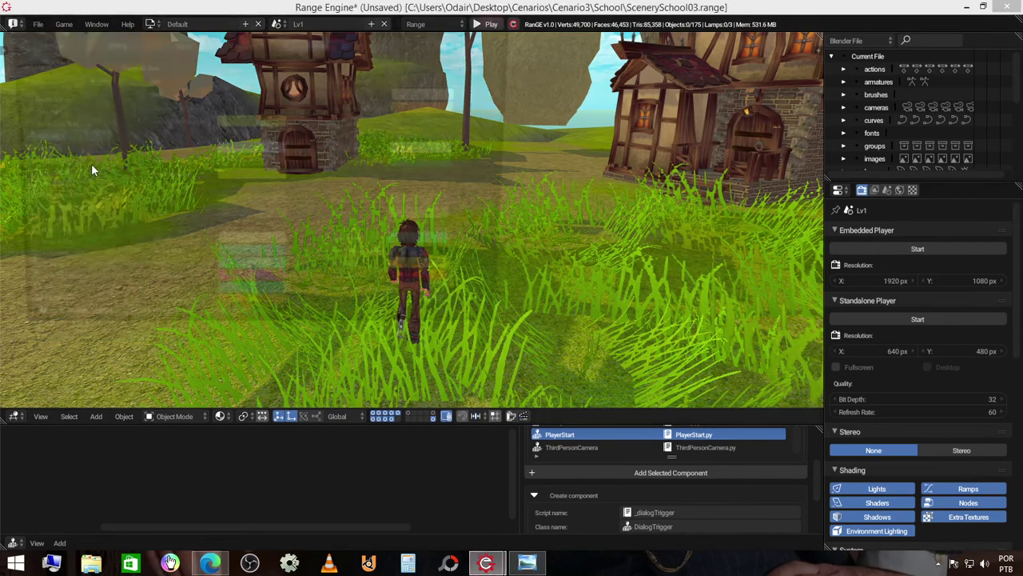
left_click(395, 45)
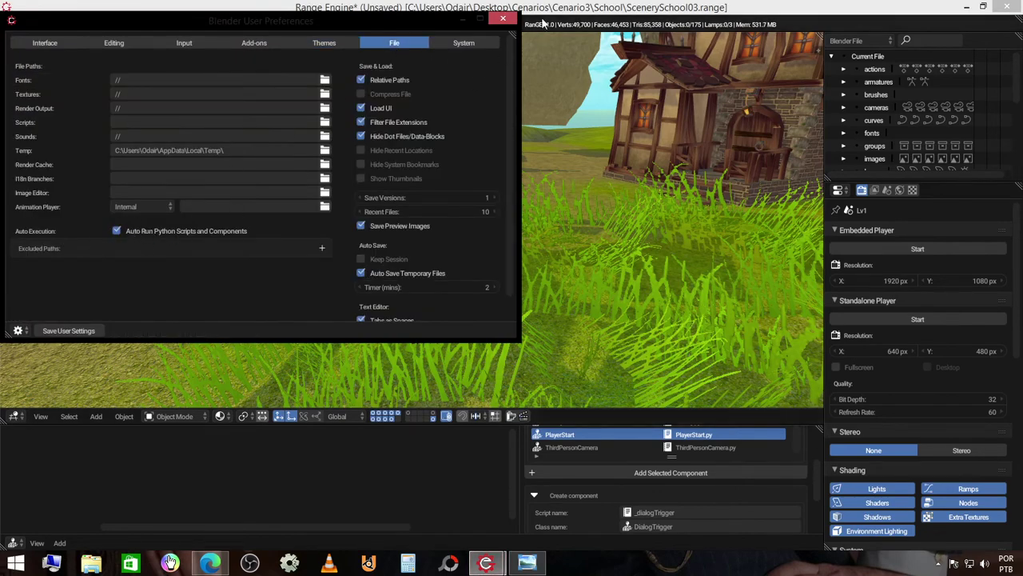
left_click(503, 17)
key("p")
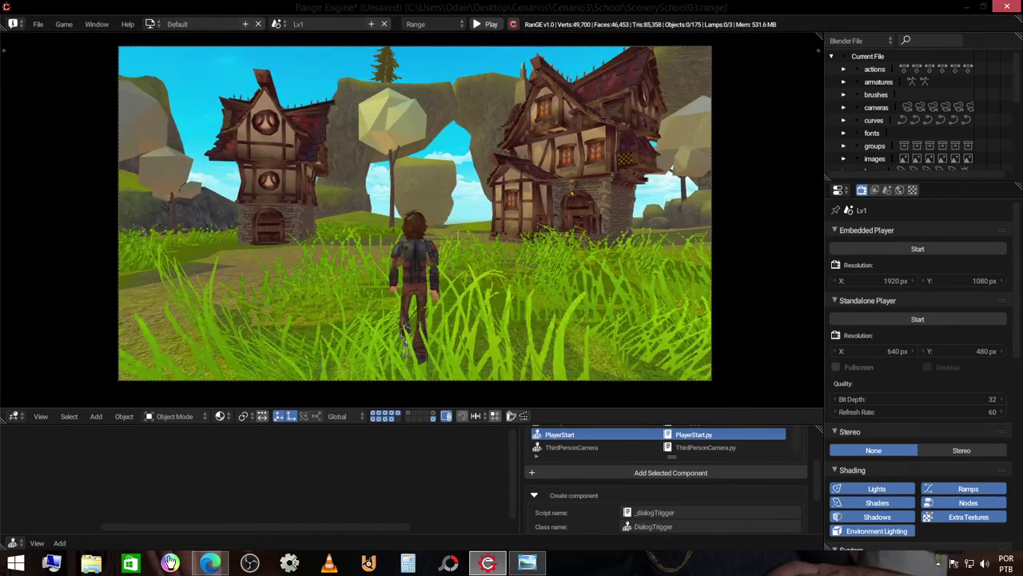
key("w")
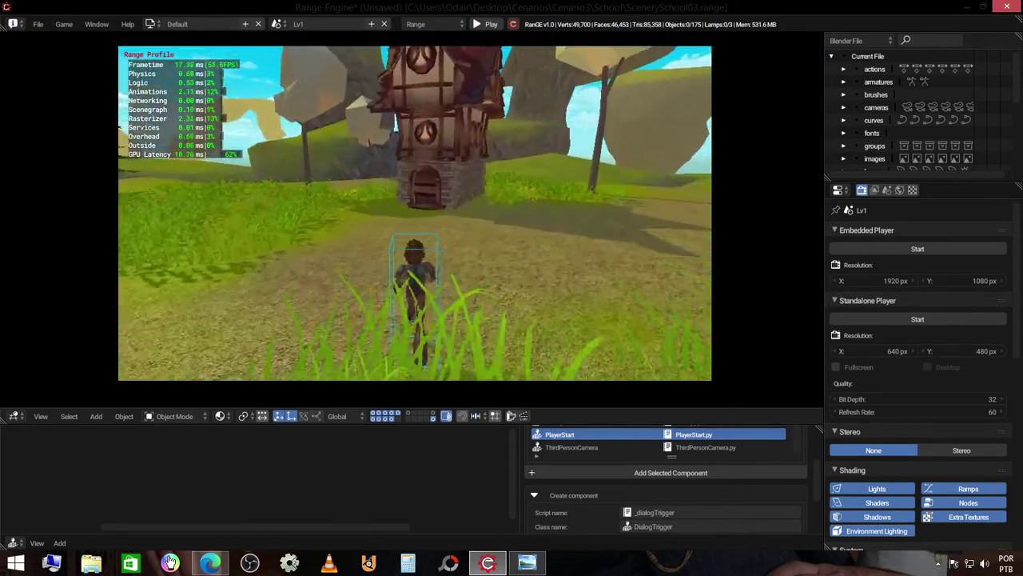
key("w")
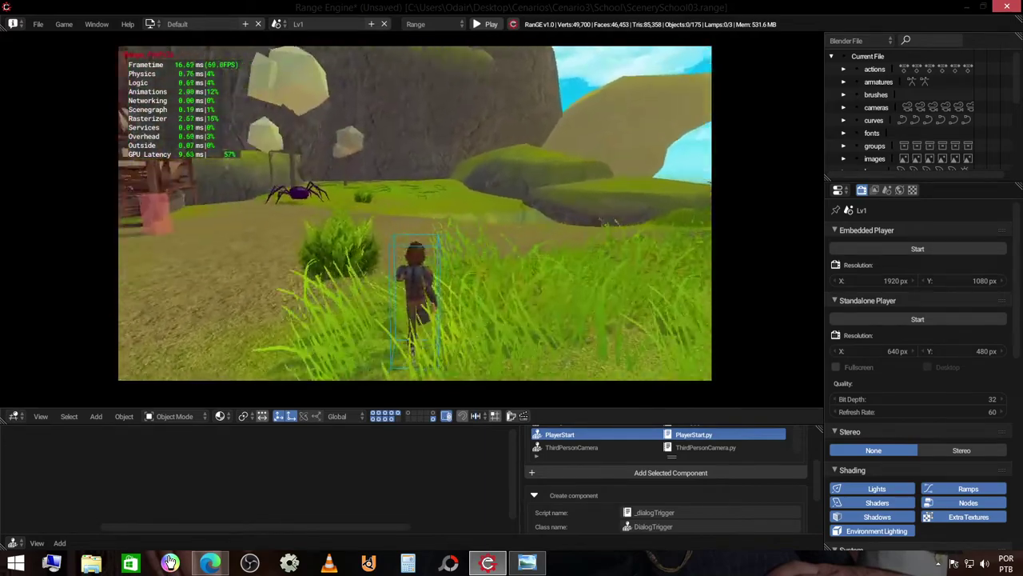
key("w")
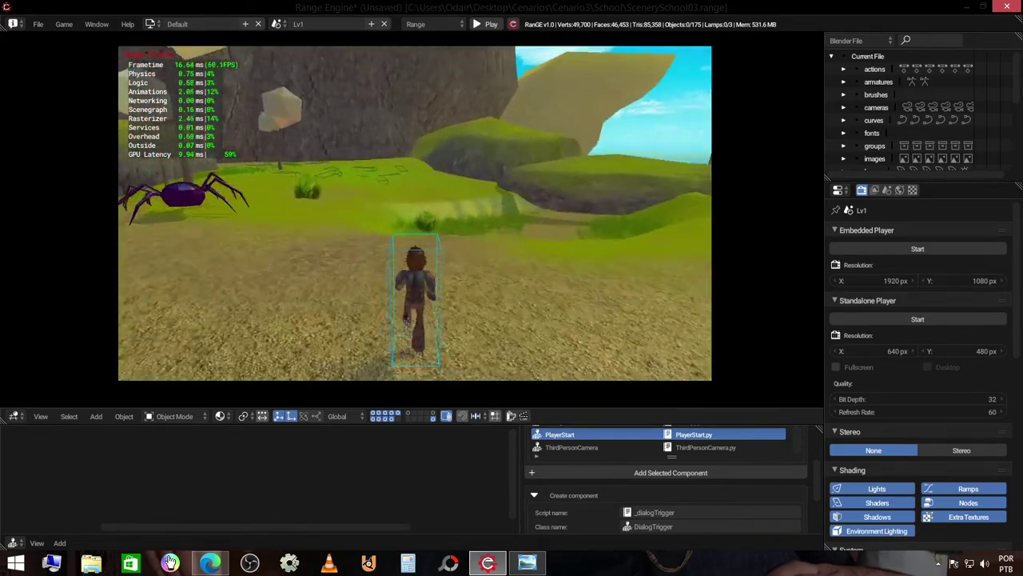
key("w")
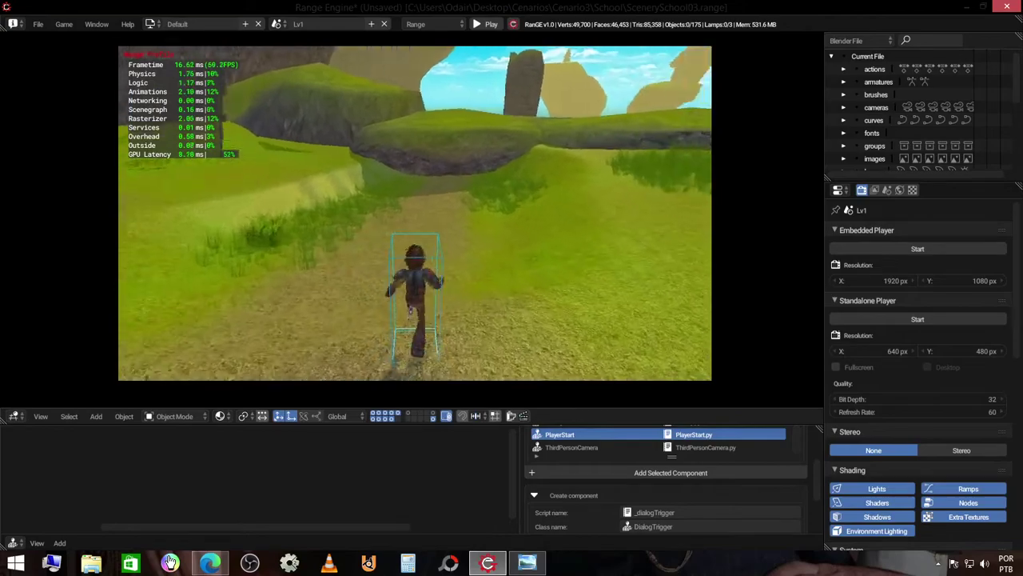
key("w")
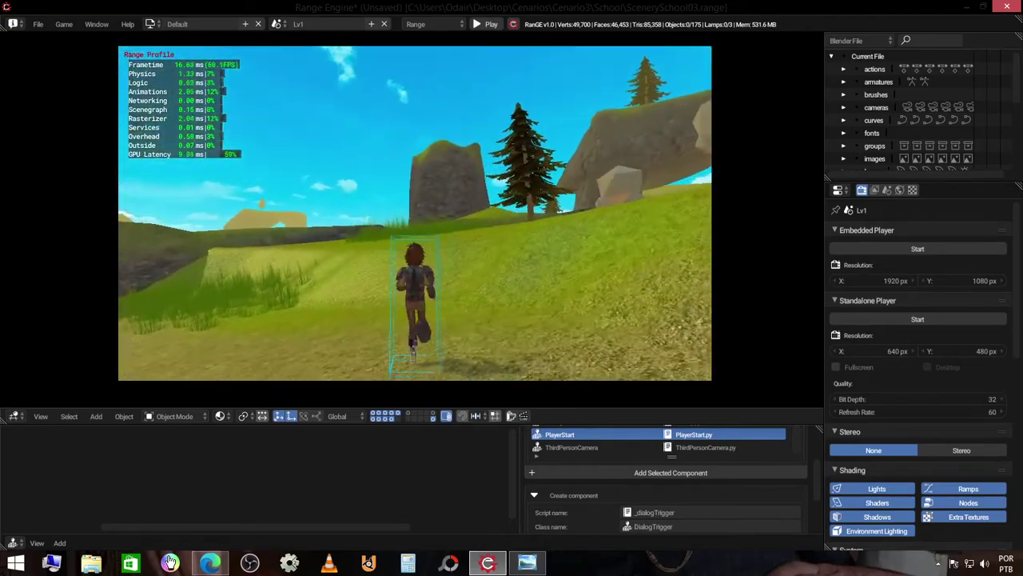
key("w")
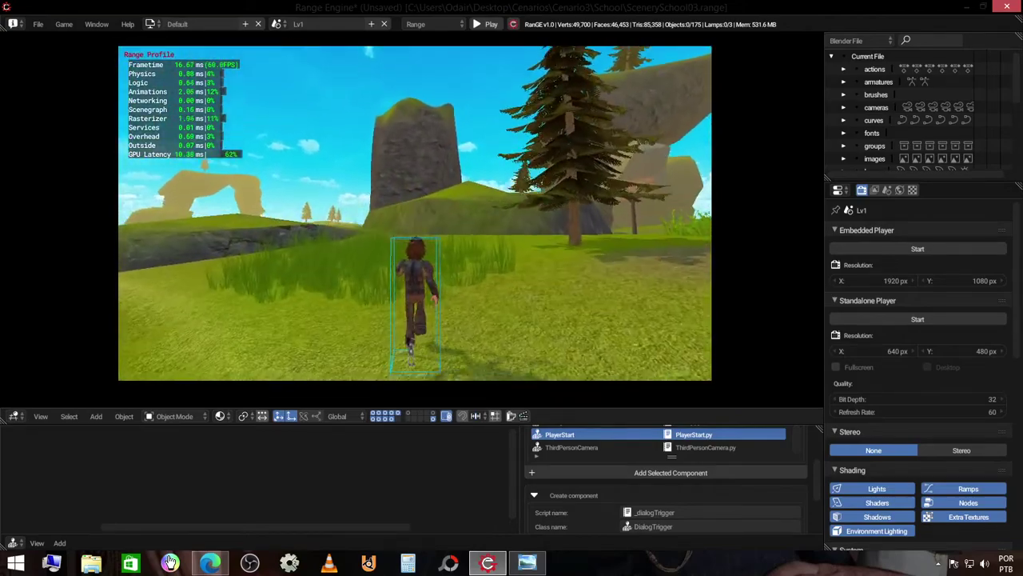
key("w")
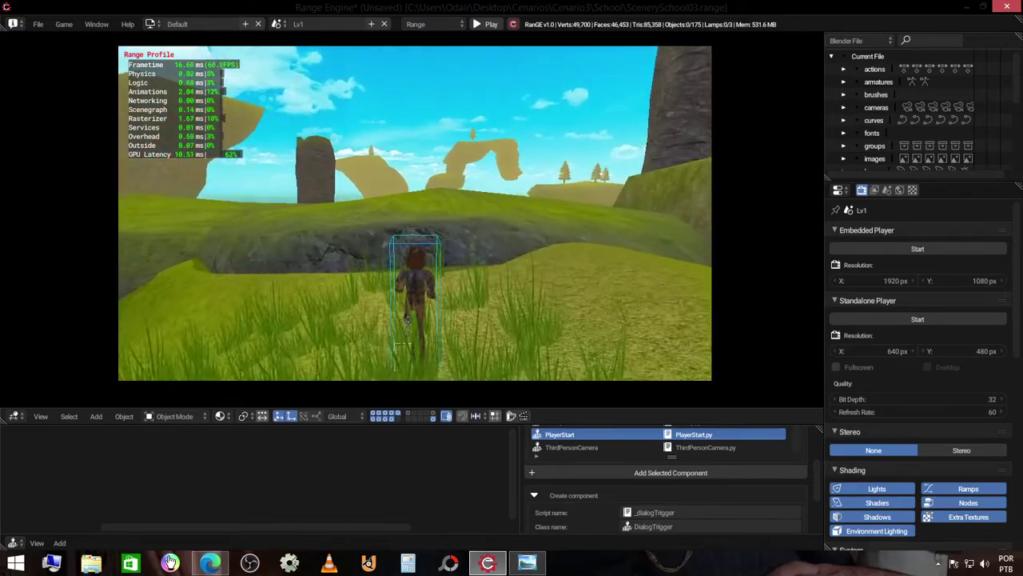
key("s")
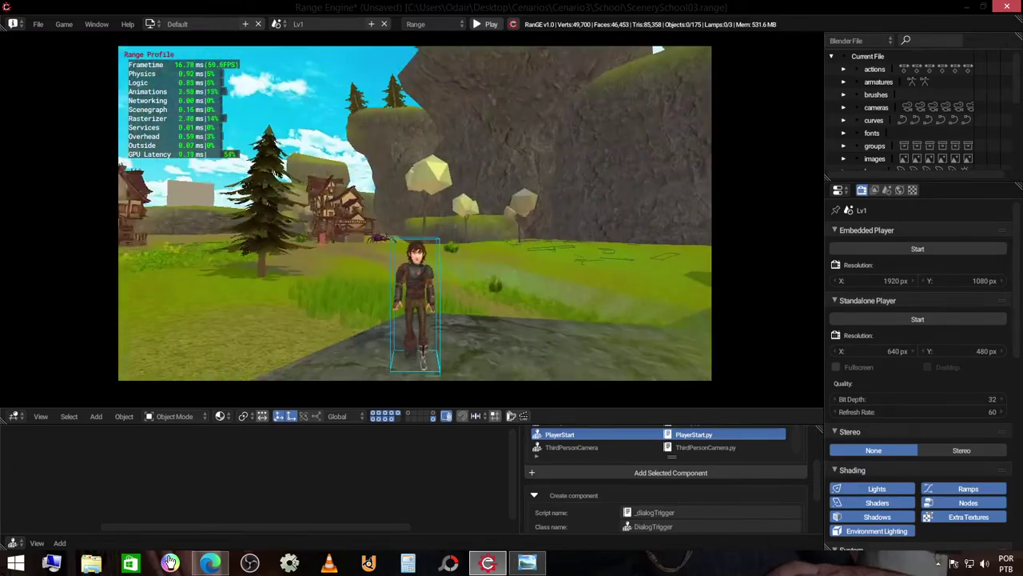
key("s")
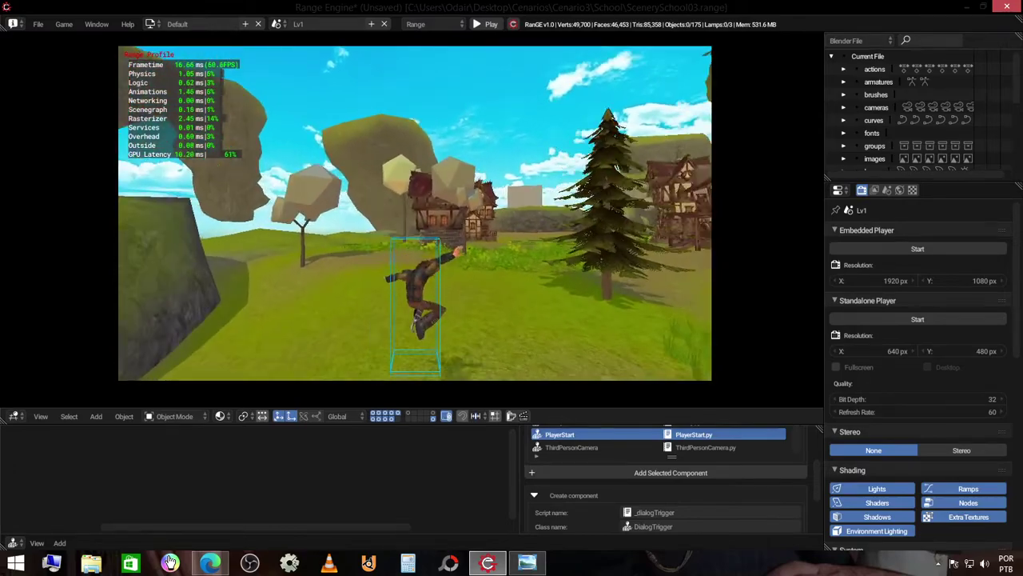
key("a")
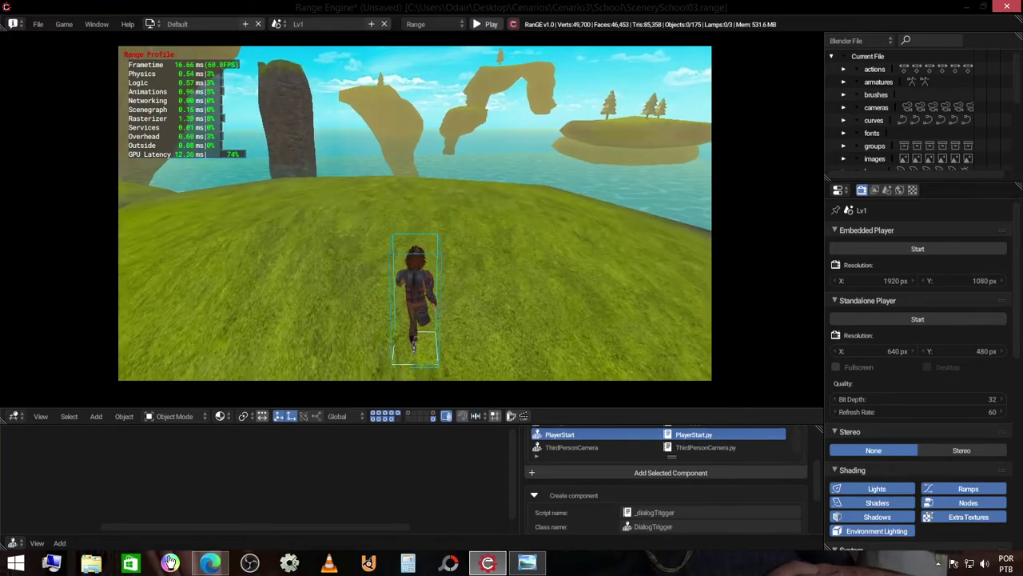
key("d")
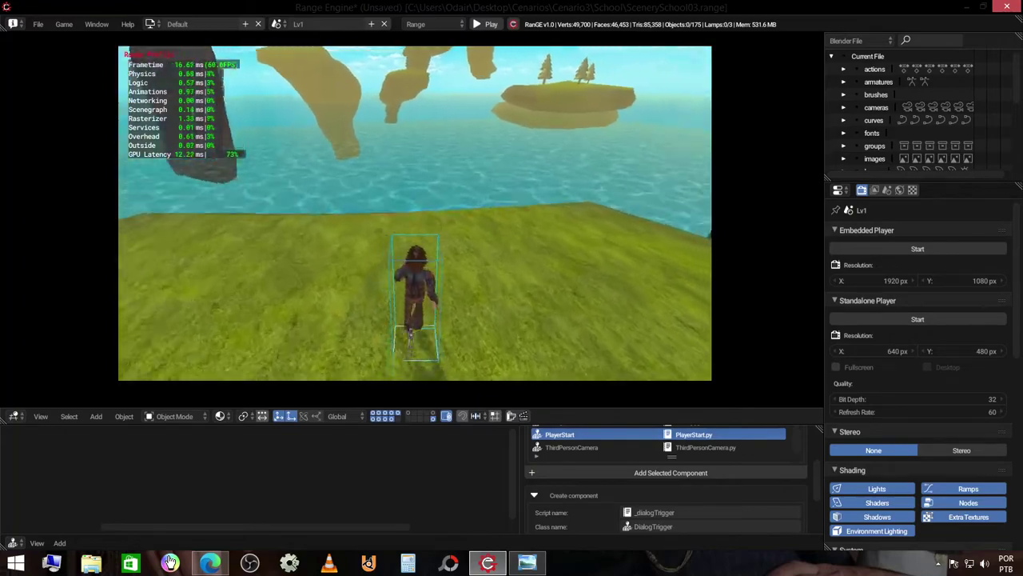
key("a")
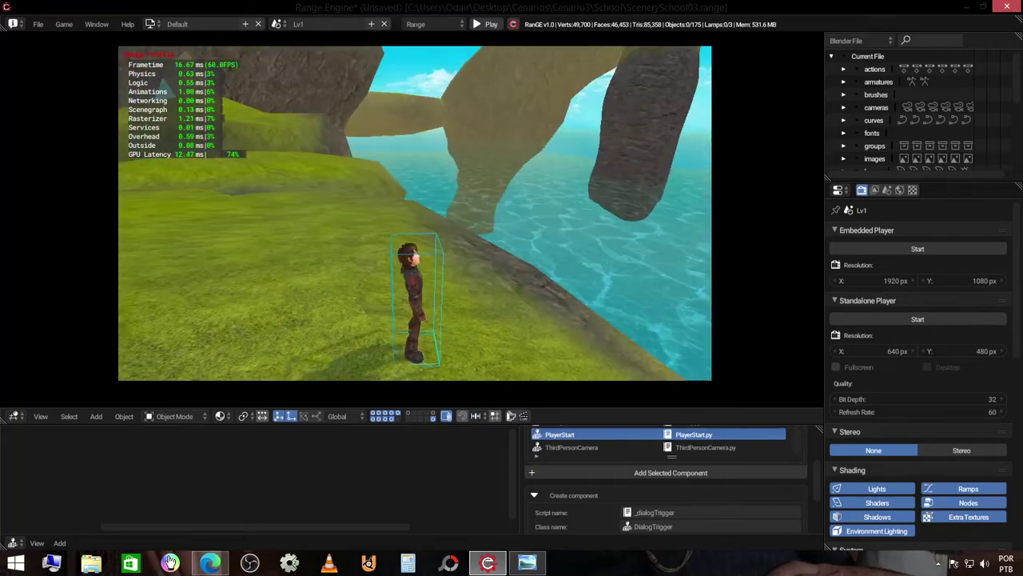
key("d")
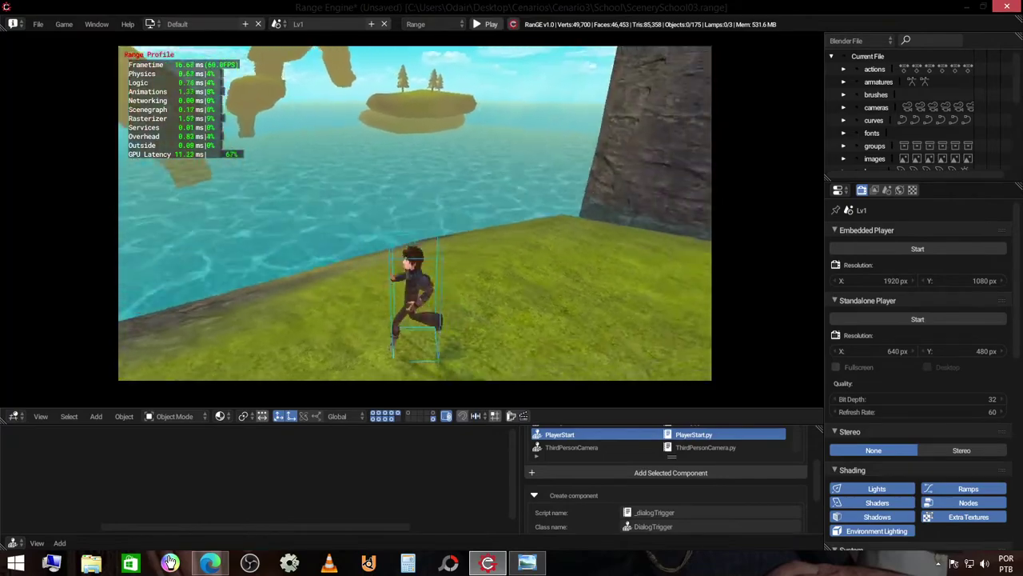
key("a")
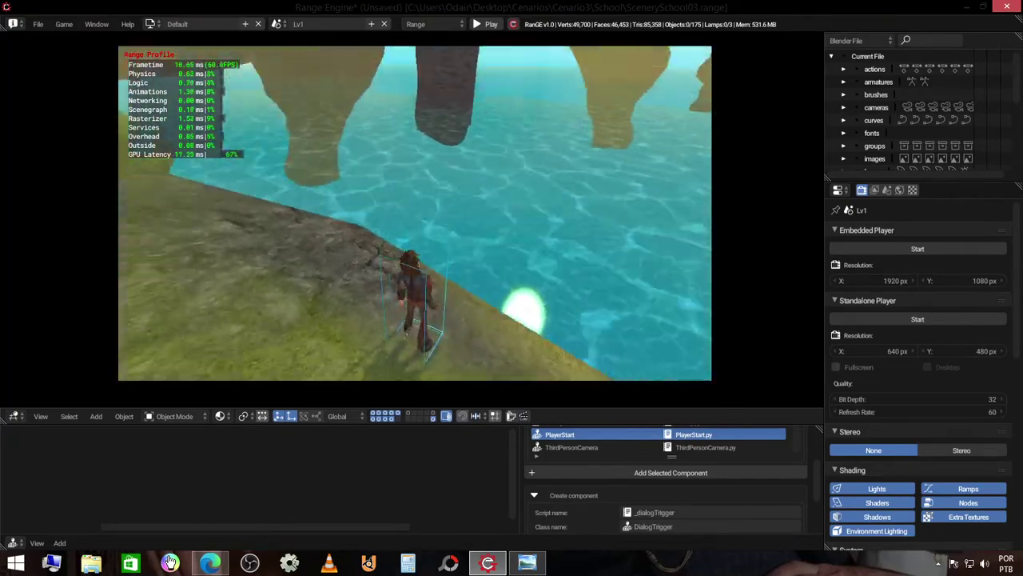
key("d")
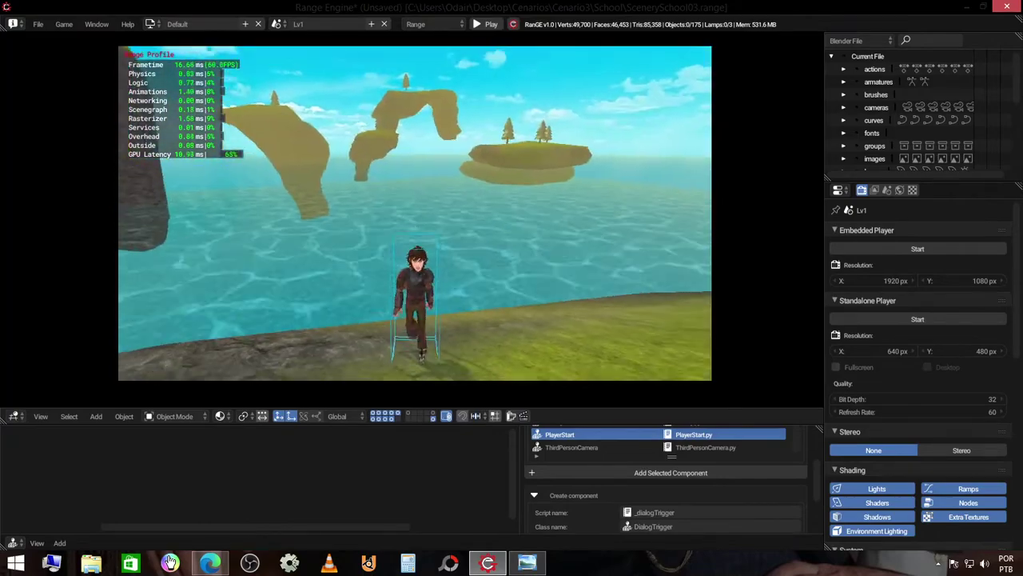
key("d")
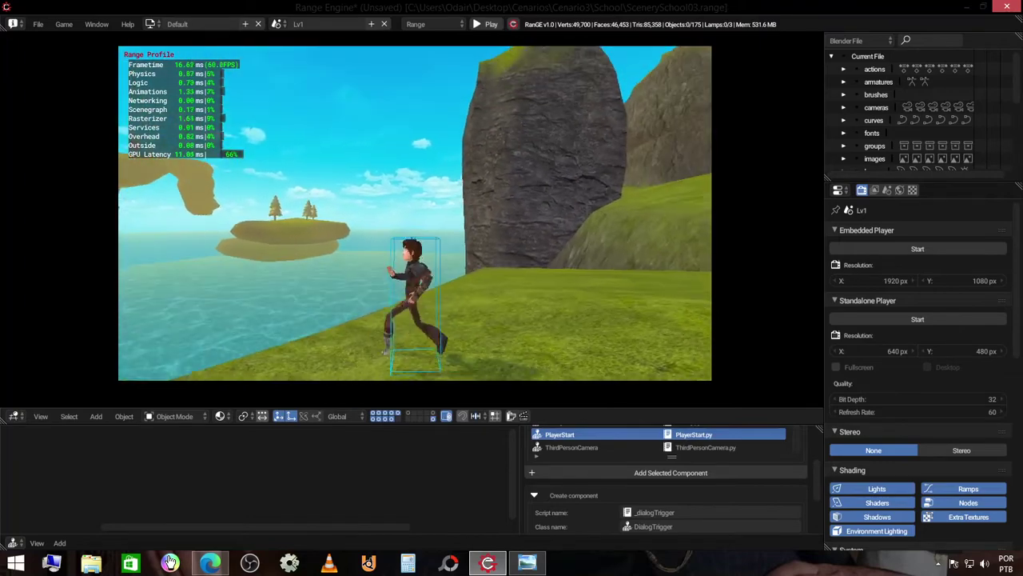
key("a")
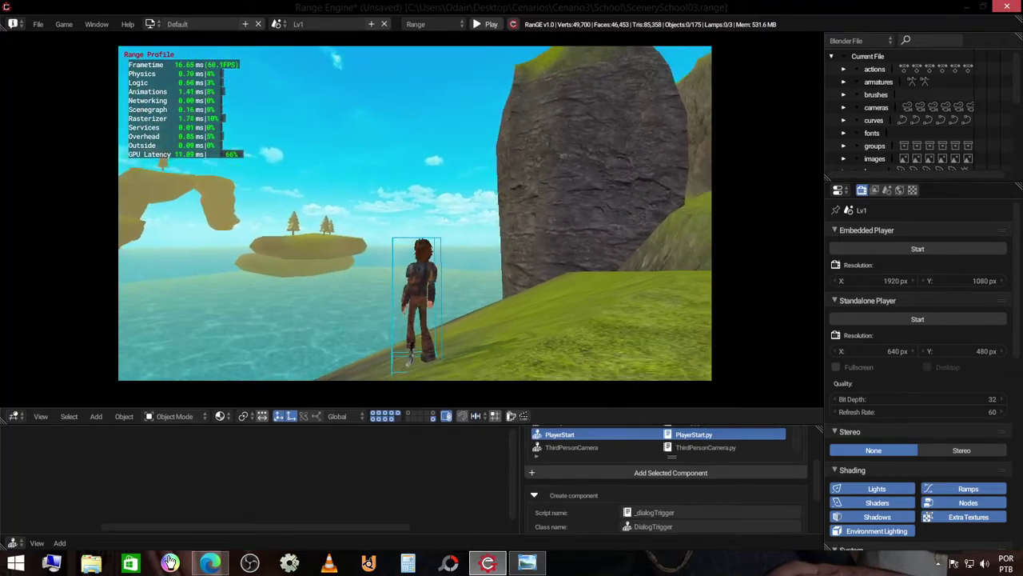
key("a")
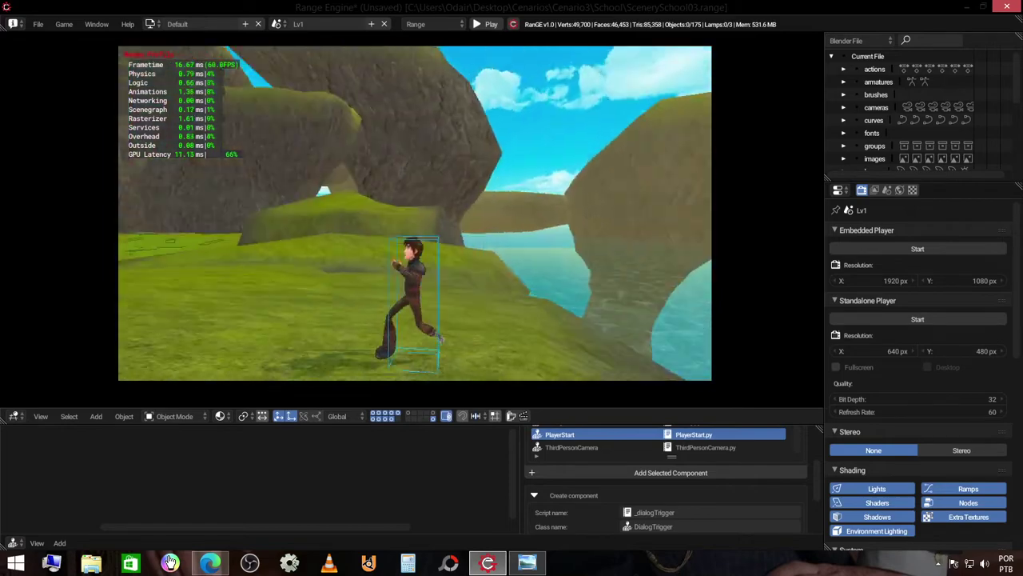
key("w")
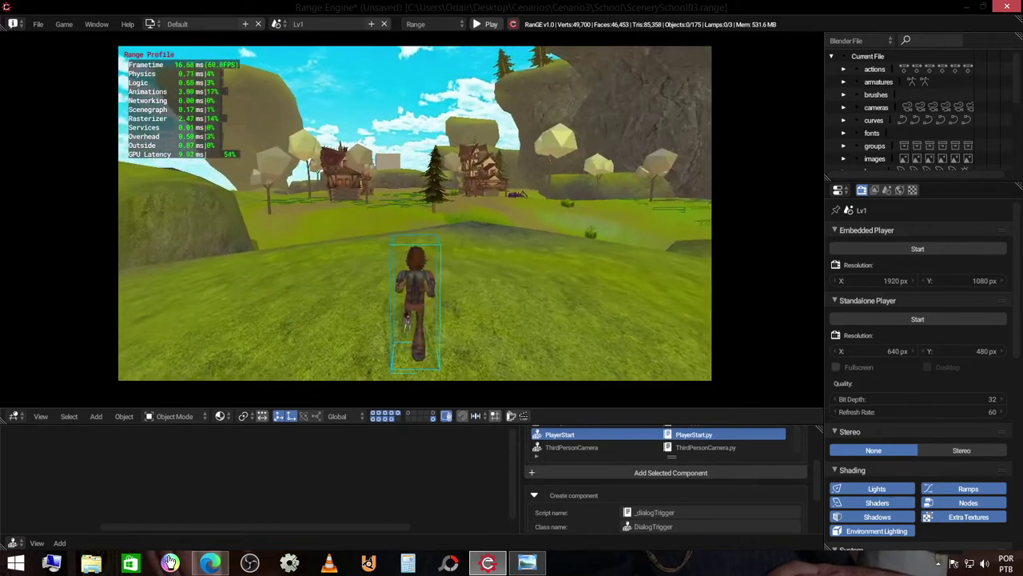